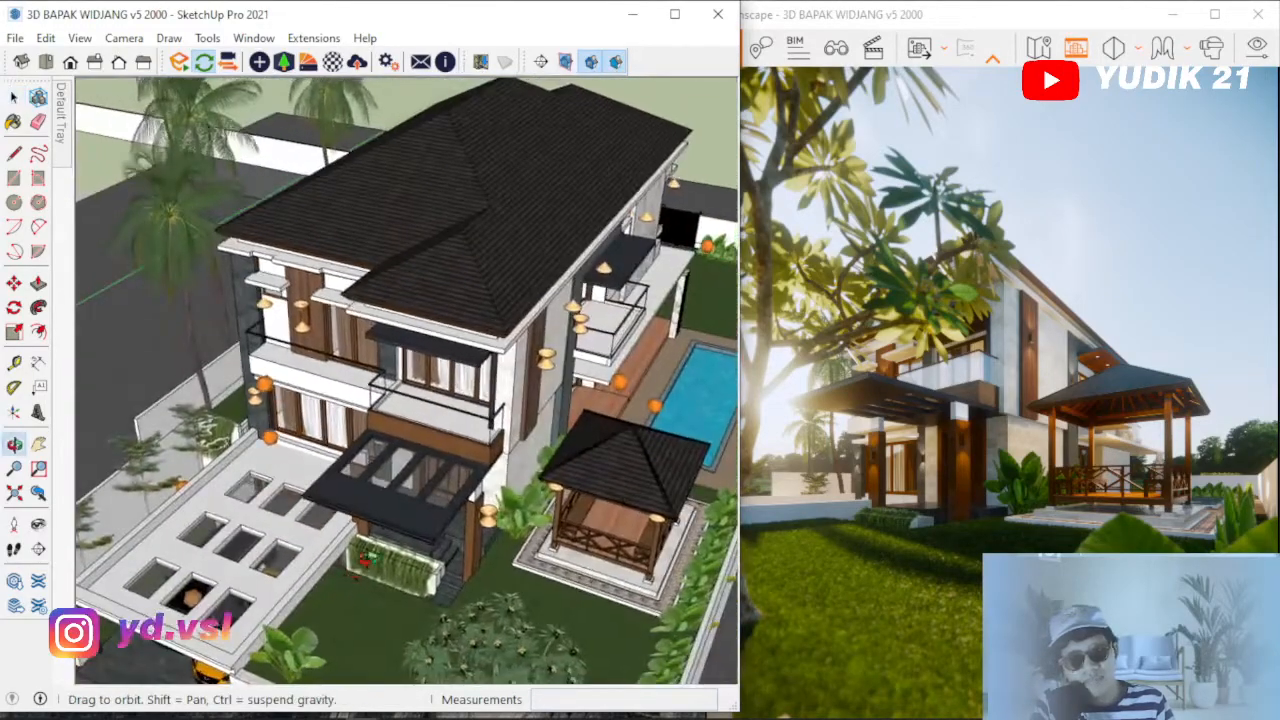
Examine the house exterior from the street front, carport and entrance canopy side.
middle_click_drag(508, 407, 489, 371)
scroll(489, 371, "down", 2)
scroll(372, 533, "up", 4)
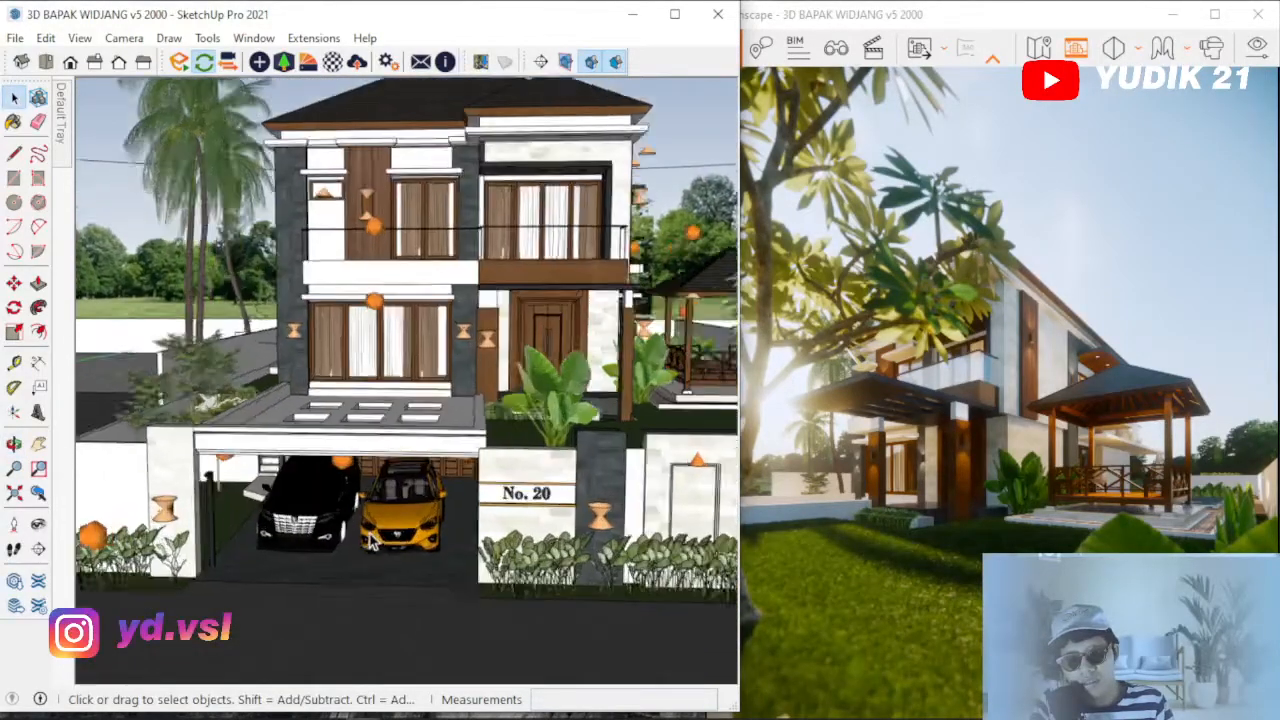
scroll(280, 505, "down", 2)
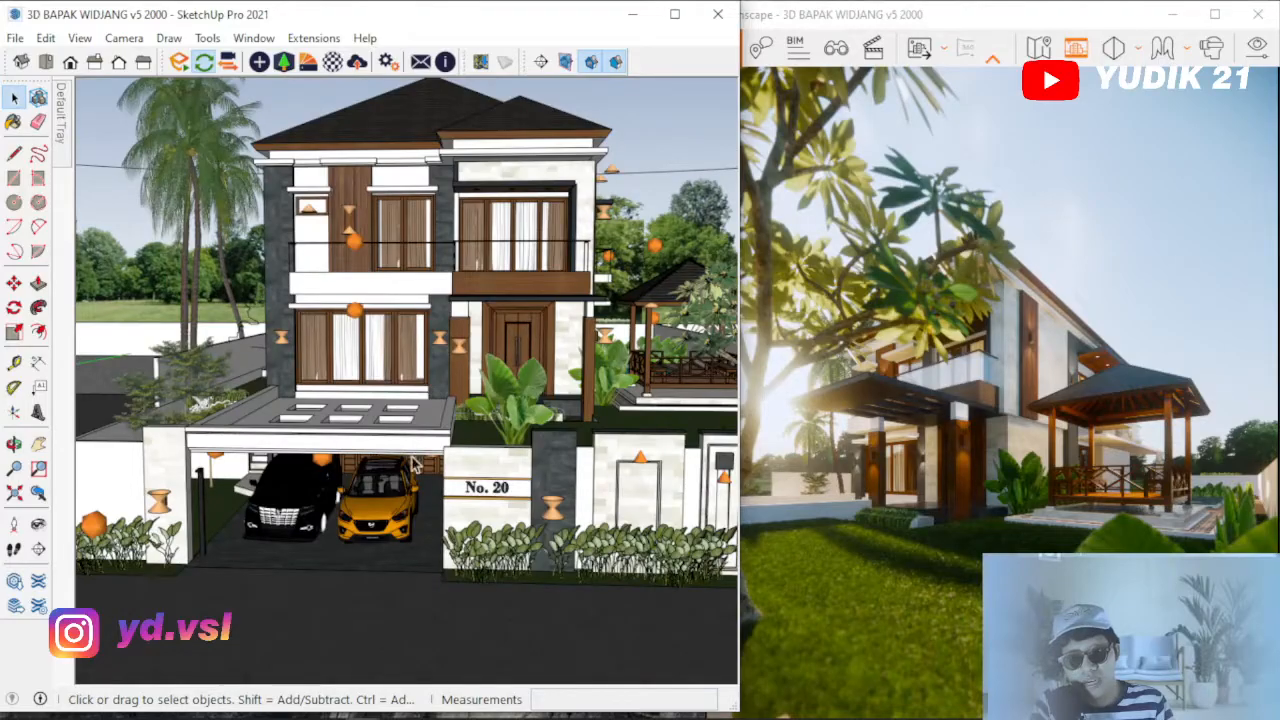
mouse_move(462, 383)
middle_mouse_down()
mouse_move(415, 418)
mouse_move(393, 389)
middle_mouse_up()
scroll(375, 277, "up", 4)
scroll(375, 277, "down", 2)
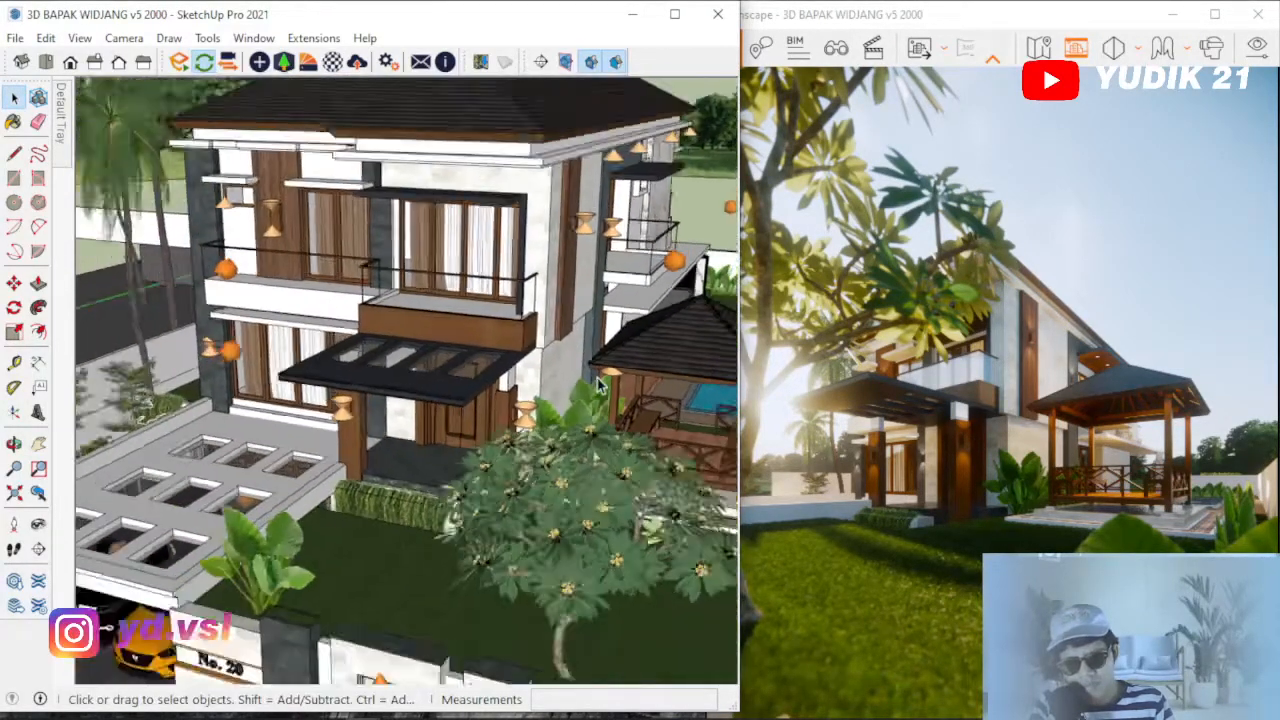
scroll(375, 277, "up", 3)
scroll(360, 398, "down", 2)
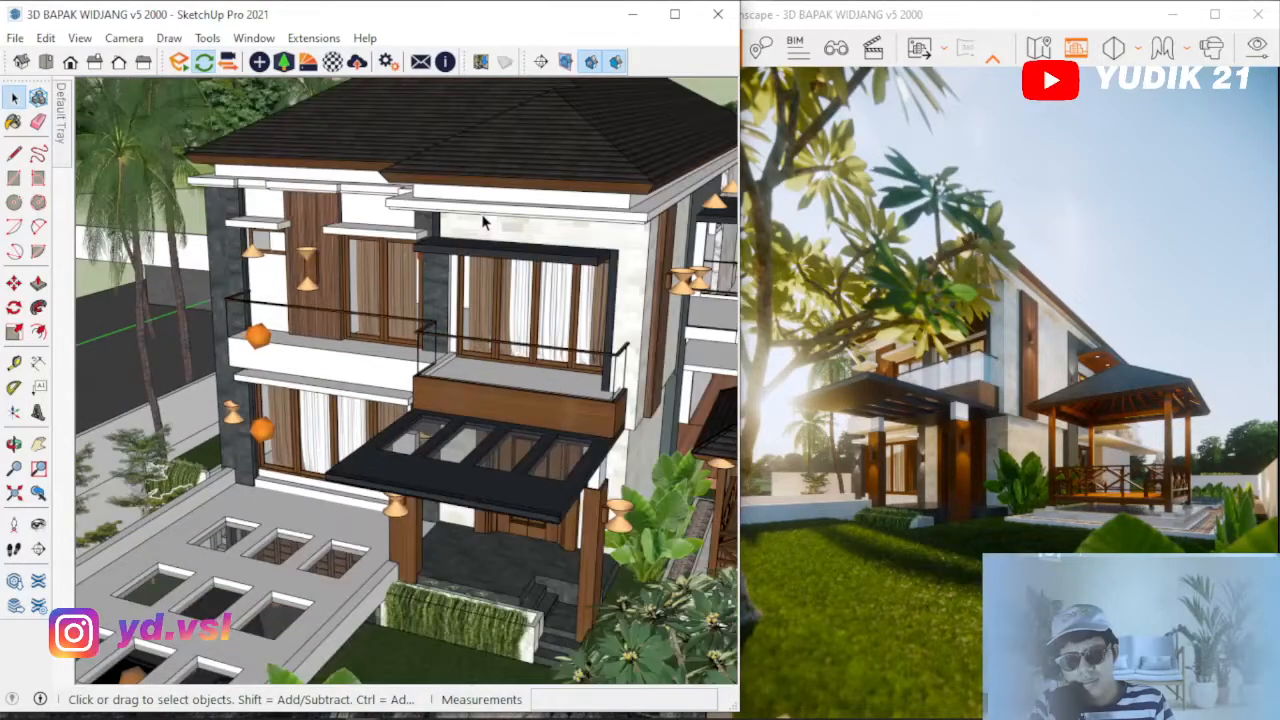
Sample the light stone cladding above the upper balcony window and review its albedo, height map and reflections in the Enscape Material Editor.
scroll(481, 214, "up", 2)
middle_click_drag(437, 246, 462, 216)
scroll(613, 199, "up", 3)
left_click(13, 121)
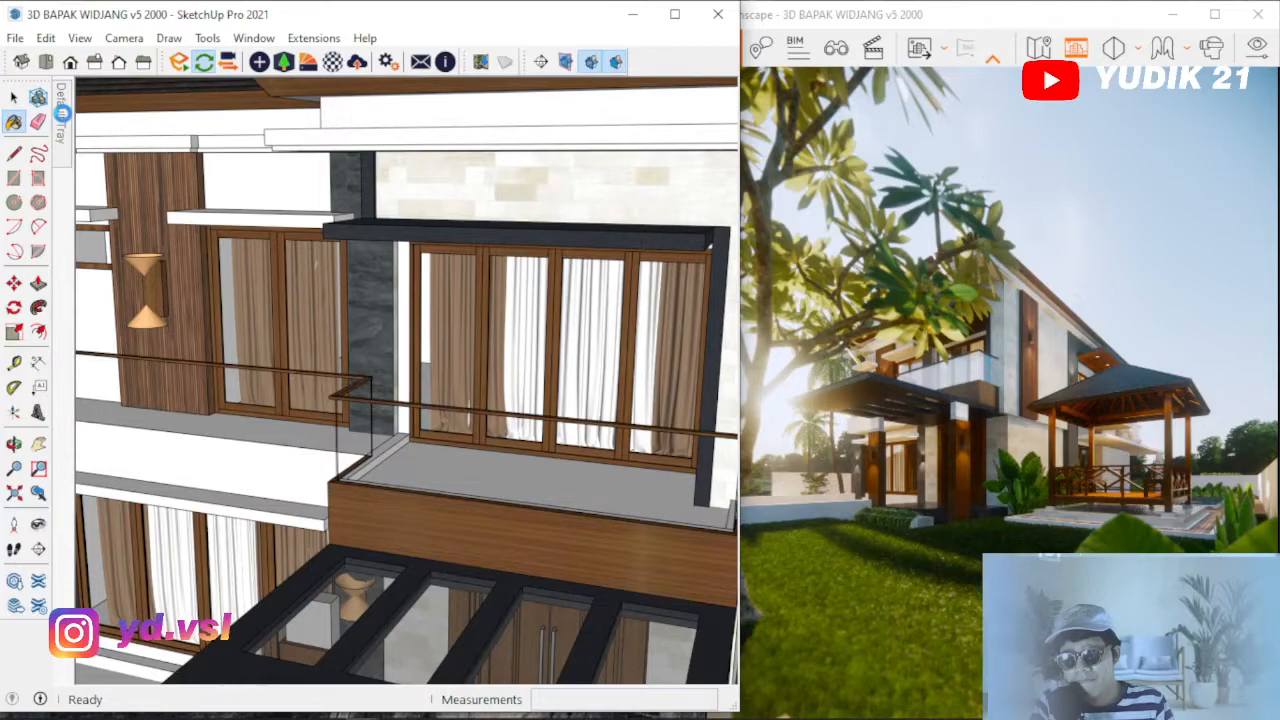
mouse_move(61, 113)
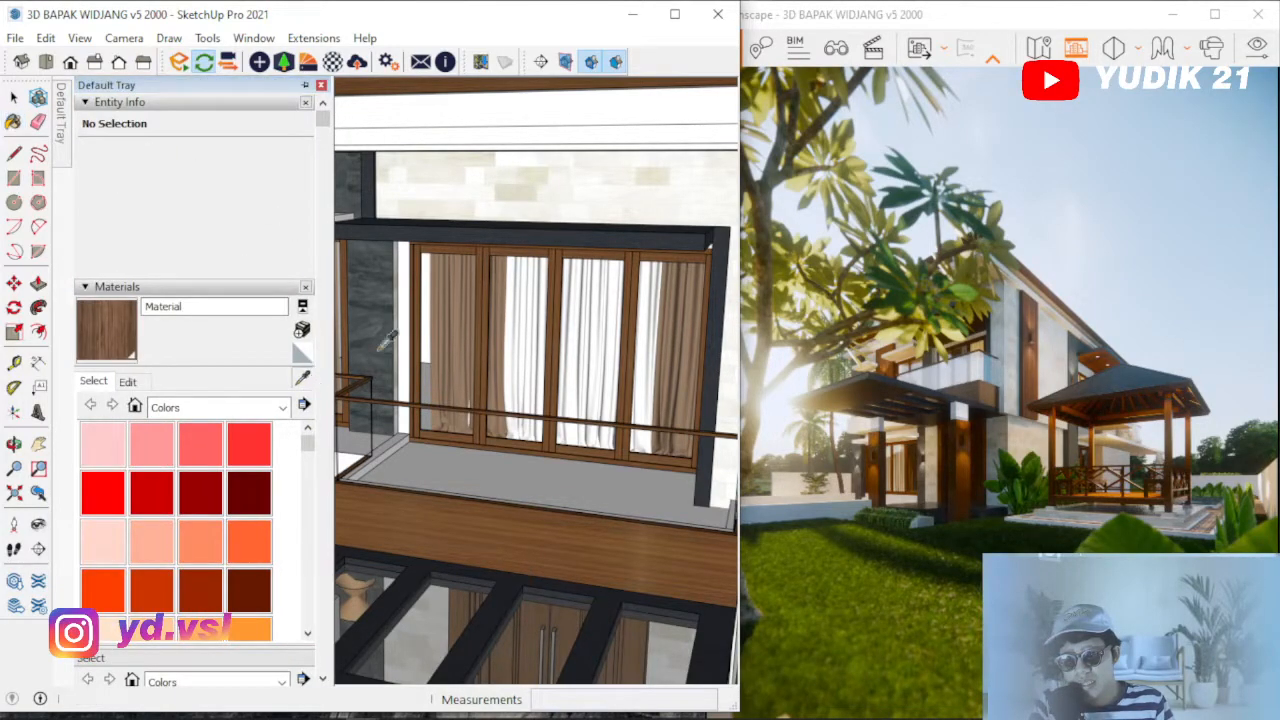
key("o")
middle_click_drag(489, 185, 409, 186)
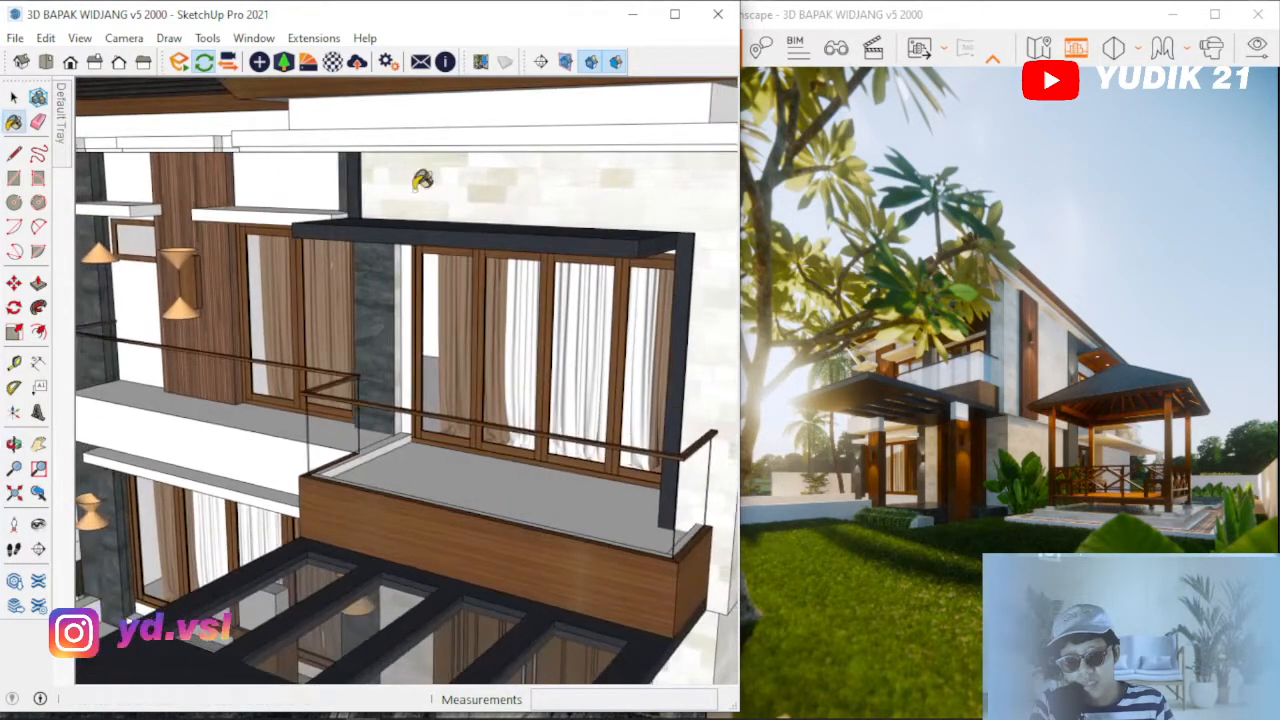
scroll(546, 191, "up", 3)
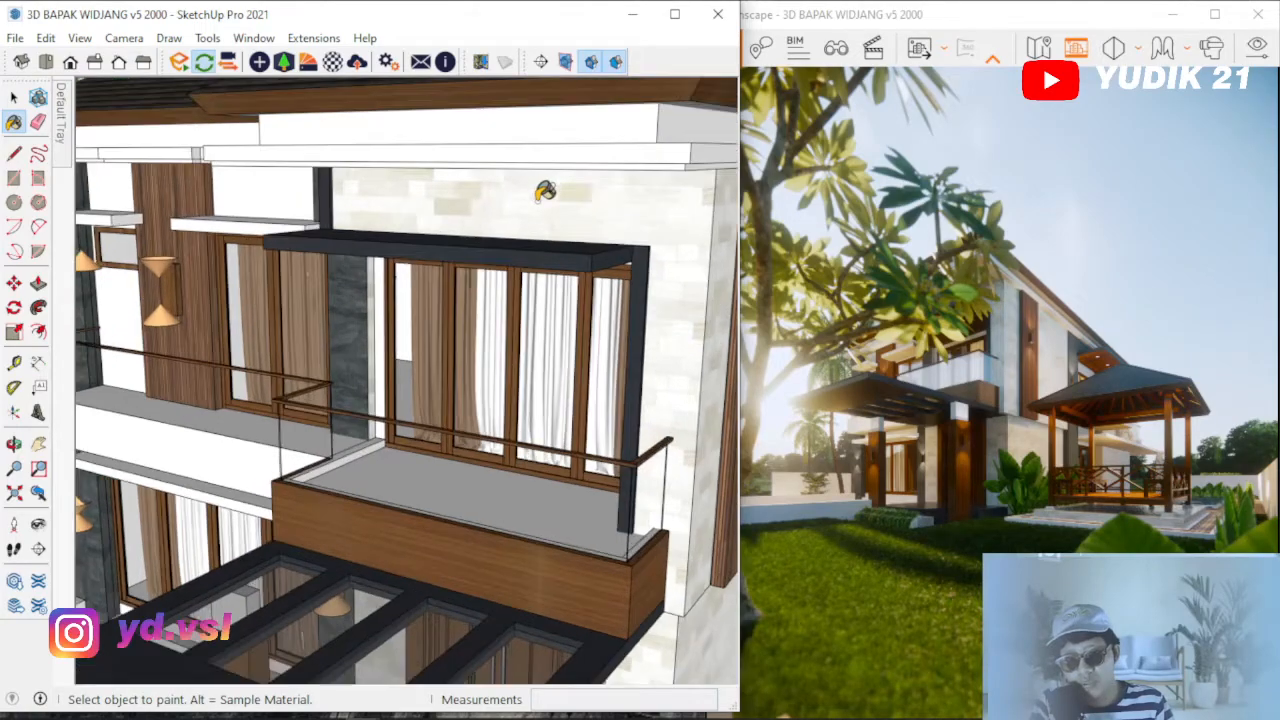
mouse_move(503, 192)
middle_mouse_down()
mouse_move(557, 160)
mouse_move(526, 195)
mouse_move(344, 206)
middle_mouse_up()
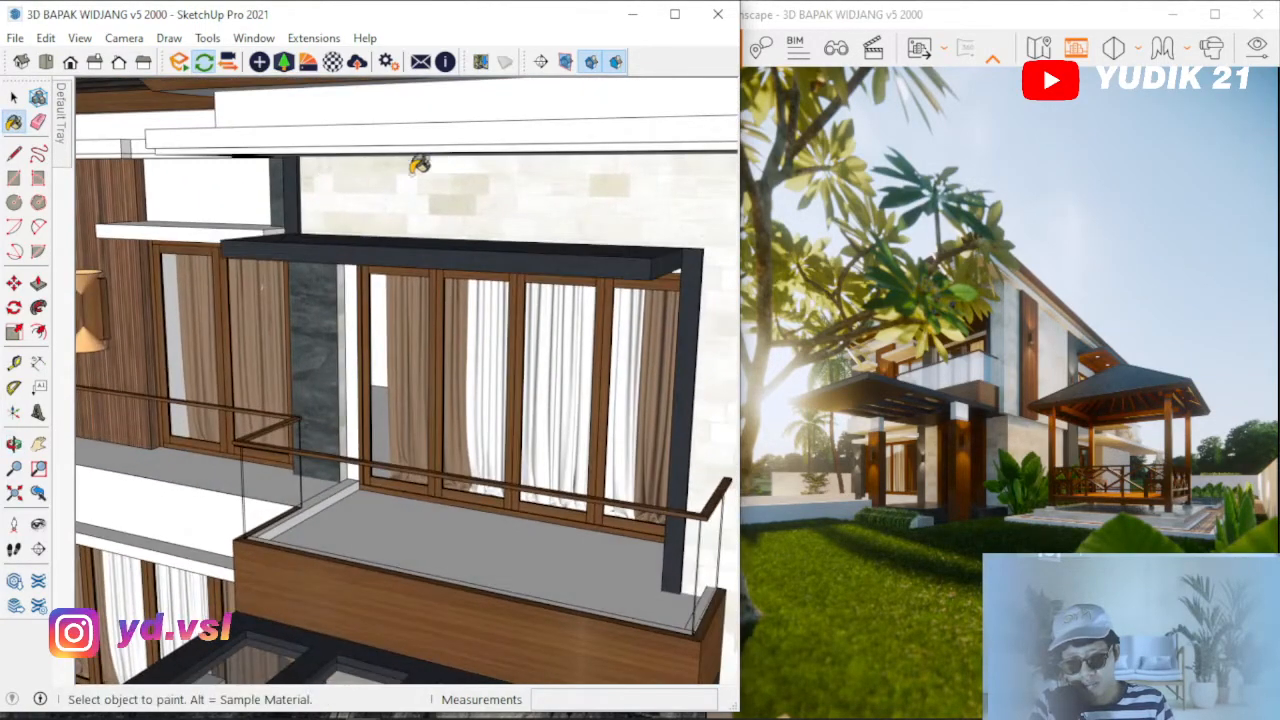
scroll(380, 177, "down", 2)
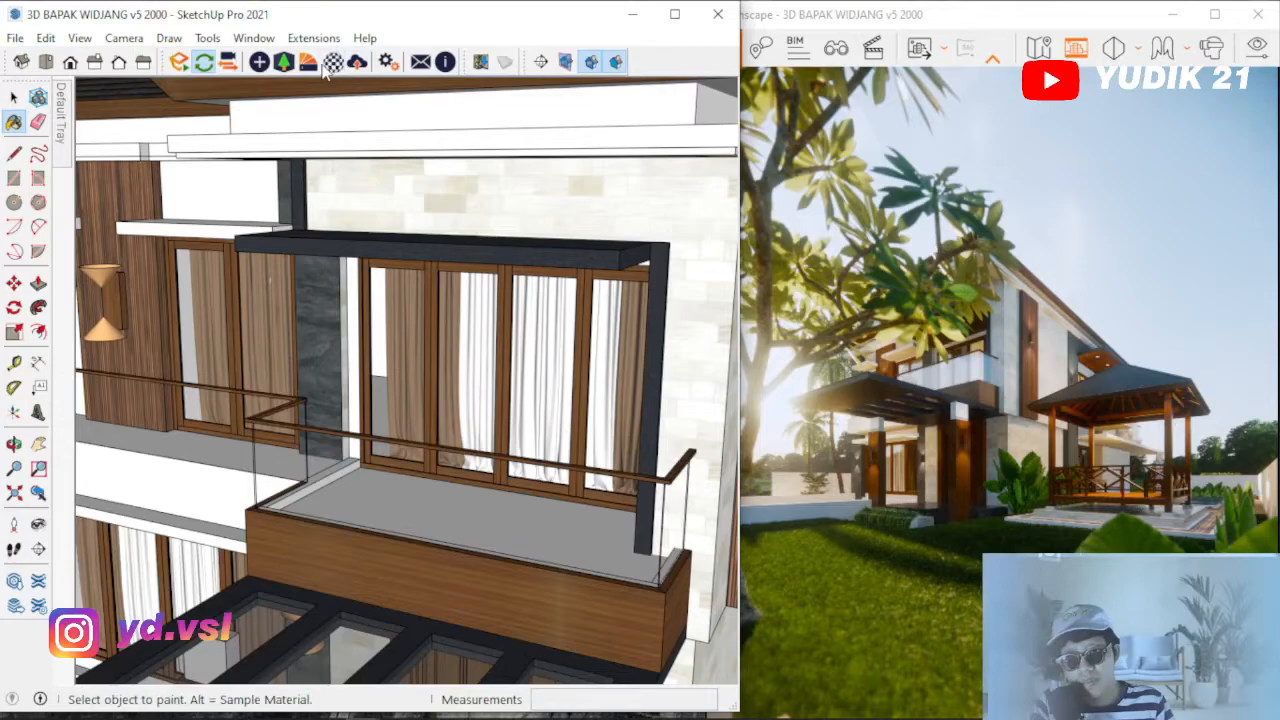
left_click(326, 66)
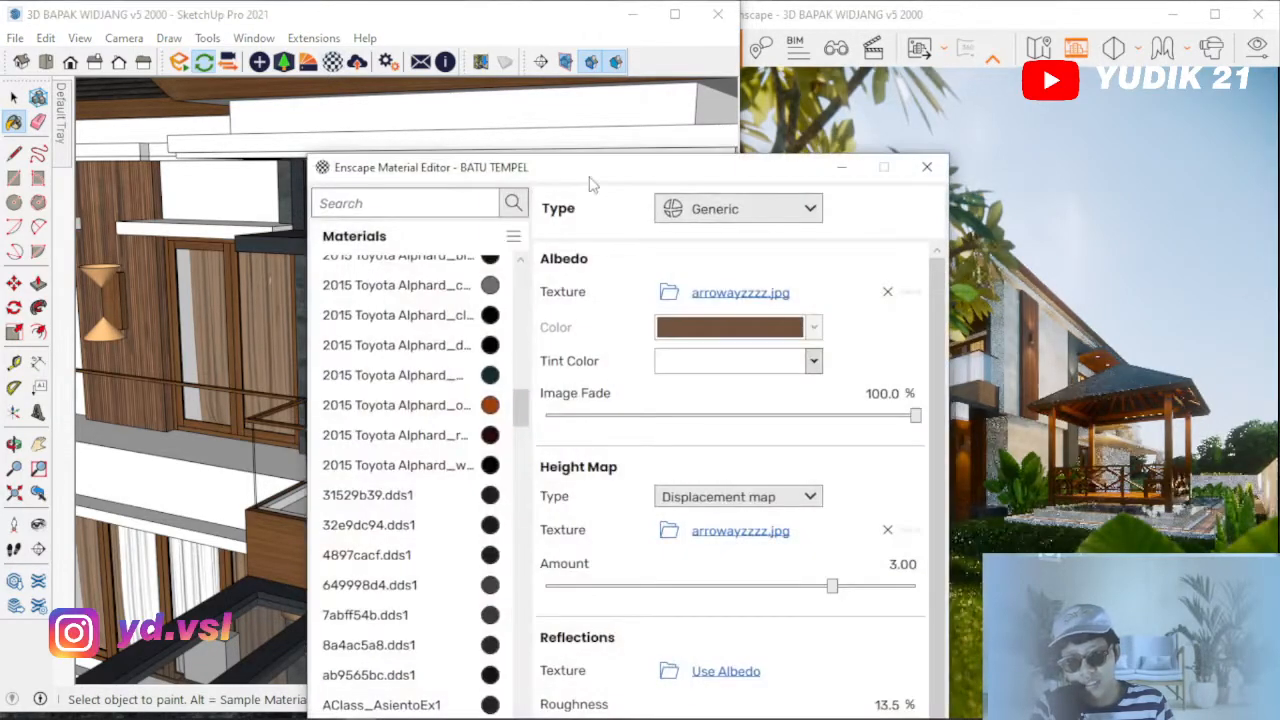
scroll(510, 300, "down", 1)
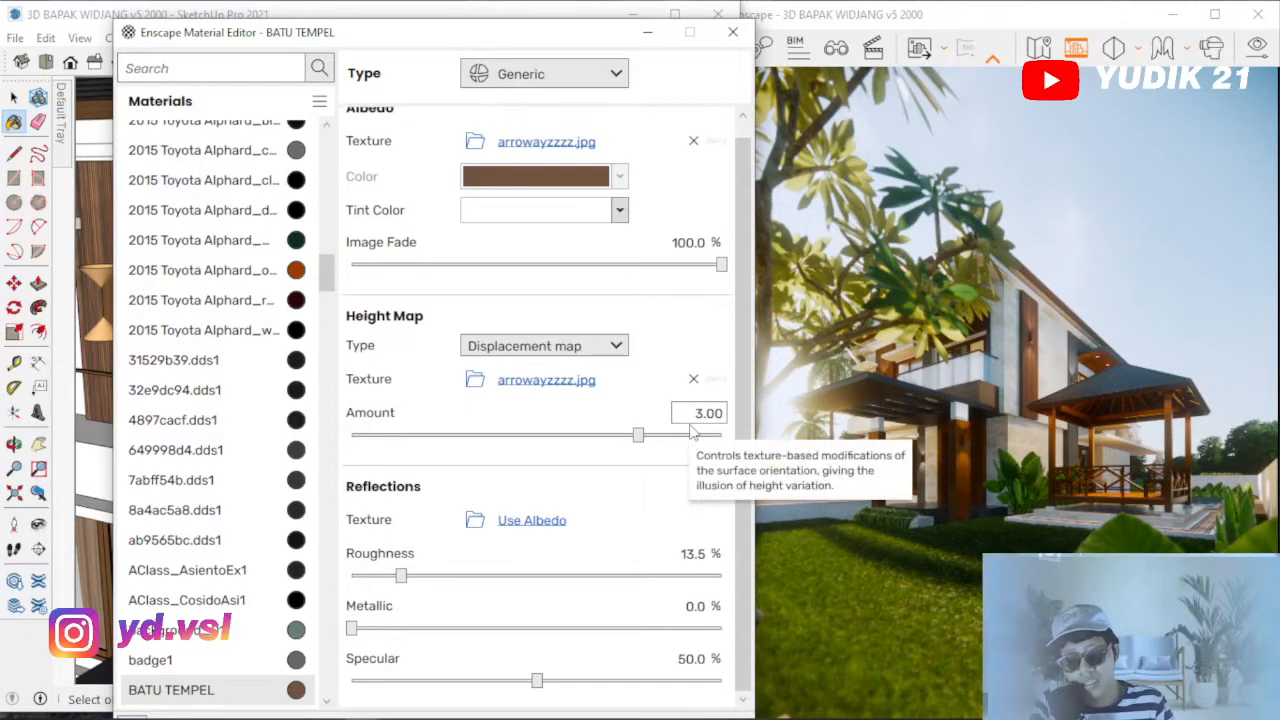
Sample the dark stone column between the upper-floor windows and review its displacement map and reflection settings.
mouse_move(501, 32)
left_mouse_down()
mouse_move(558, 132)
mouse_move(930, 415)
left_mouse_up()
left_click(63, 141)
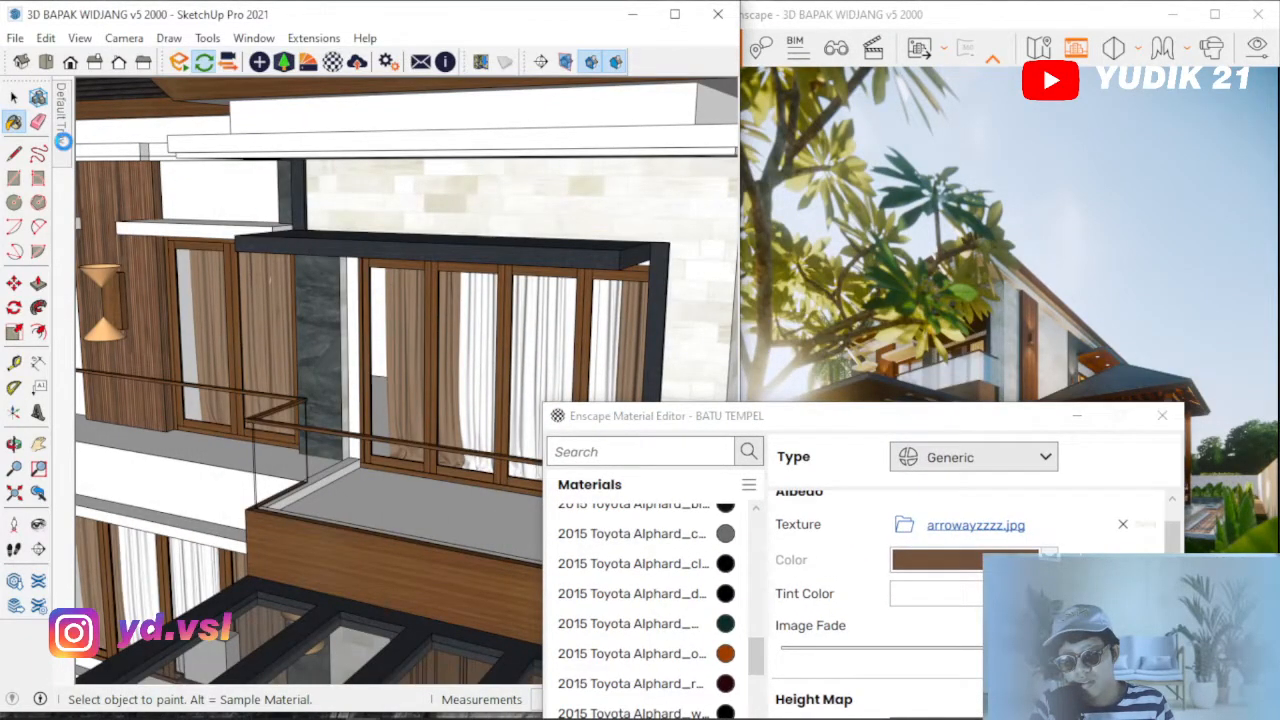
left_click(302, 377)
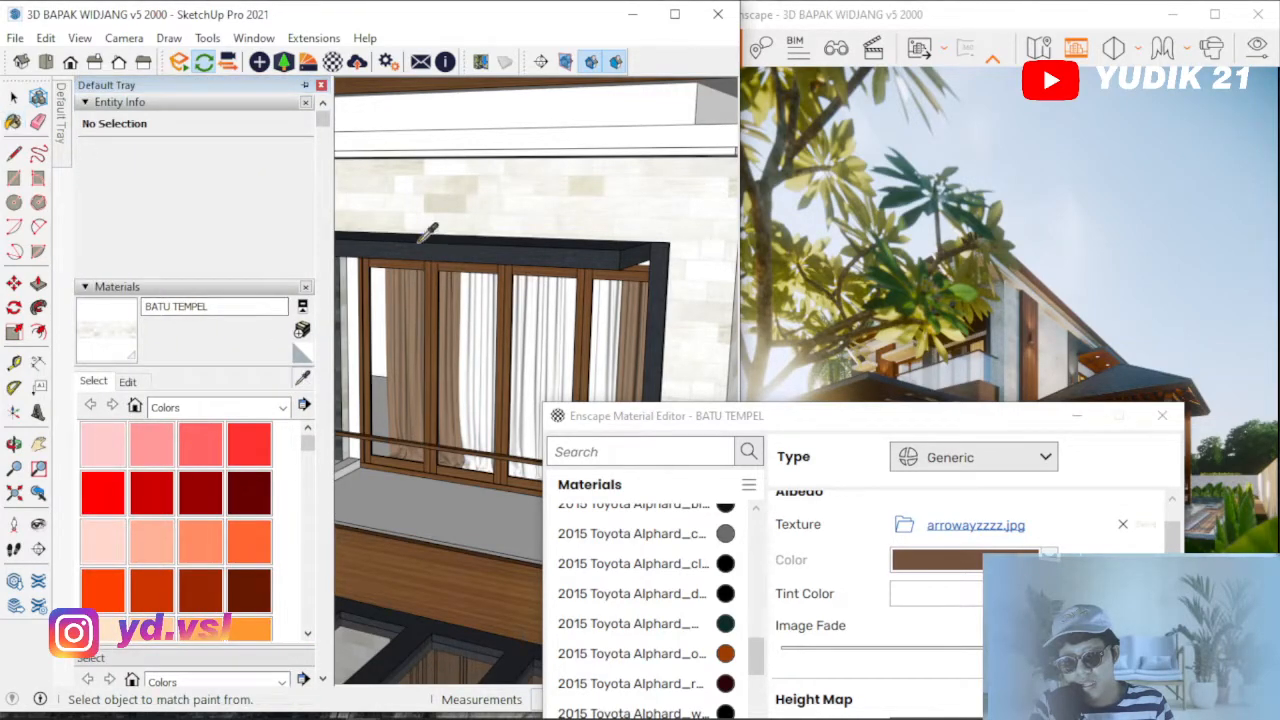
scroll(576, 242, "down", 2)
scroll(340, 307, "up", 4)
left_click(405, 287)
mouse_move(626, 432)
left_mouse_down()
mouse_move(660, 240)
mouse_move(632, 152)
left_mouse_up()
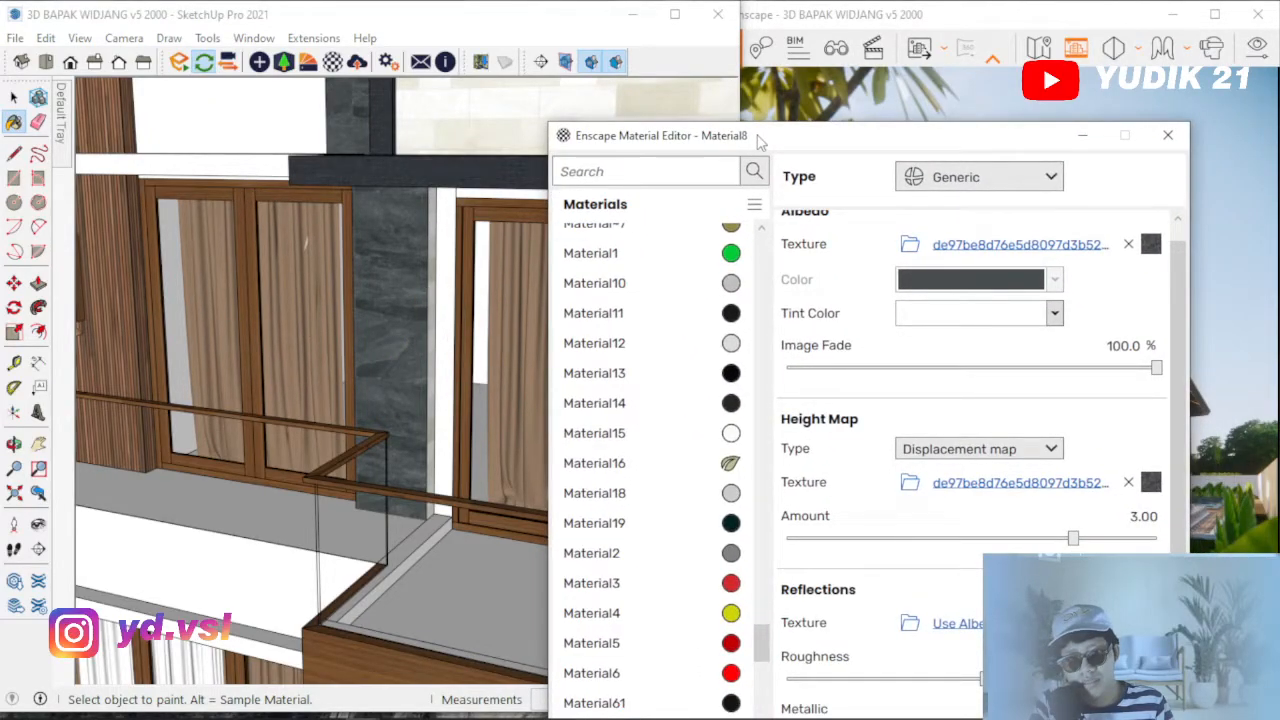
left_click_drag(760, 141, 551, 49)
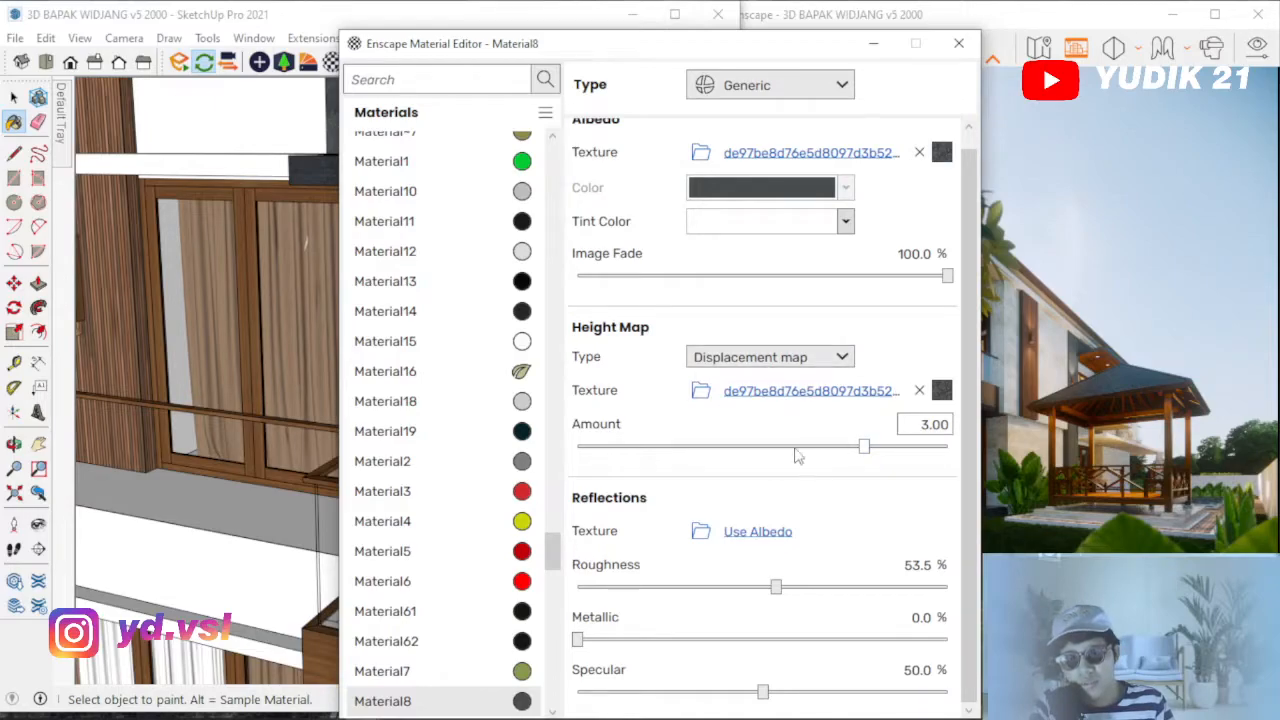
Sample the vertical timber-slat panel behind the upper wall lamp and review its texture and displacement map settings.
left_click_drag(771, 49, 865, 515)
middle_click_drag(490, 371, 531, 333)
scroll(527, 323, "down", 3)
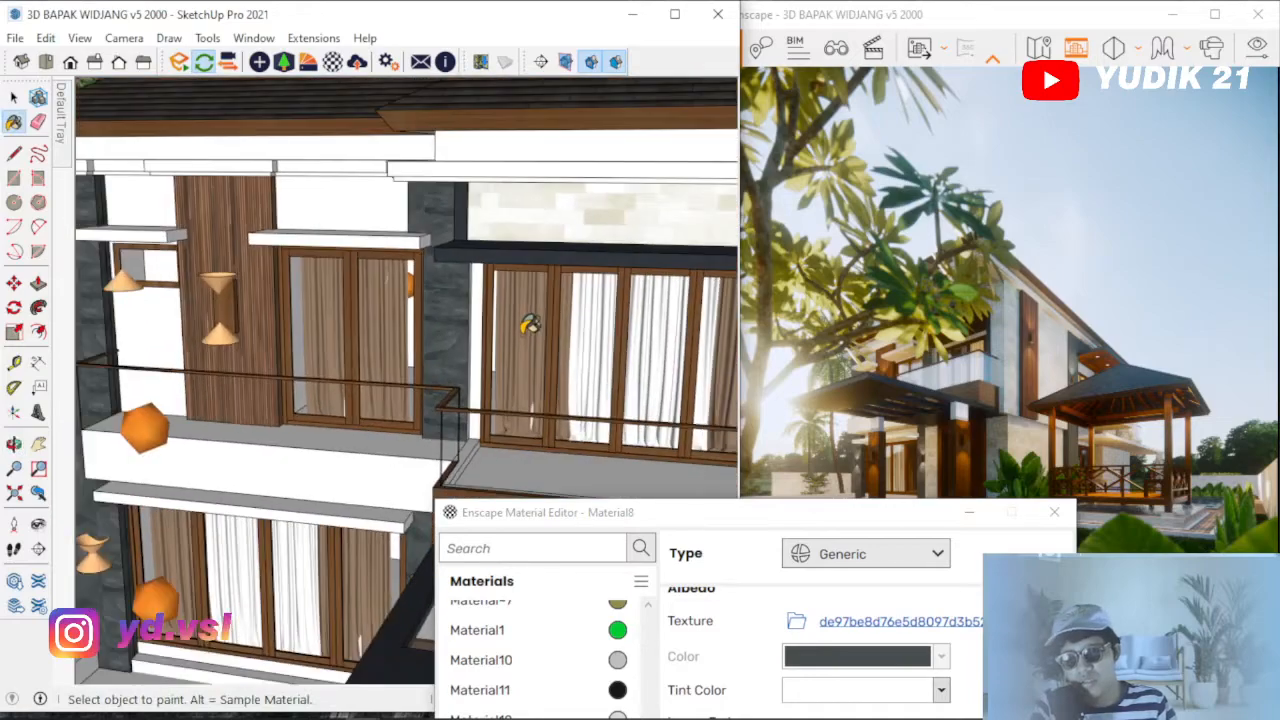
scroll(270, 245, "up", 5)
scroll(271, 244, "up", 2)
middle_click_drag(271, 244, 228, 230)
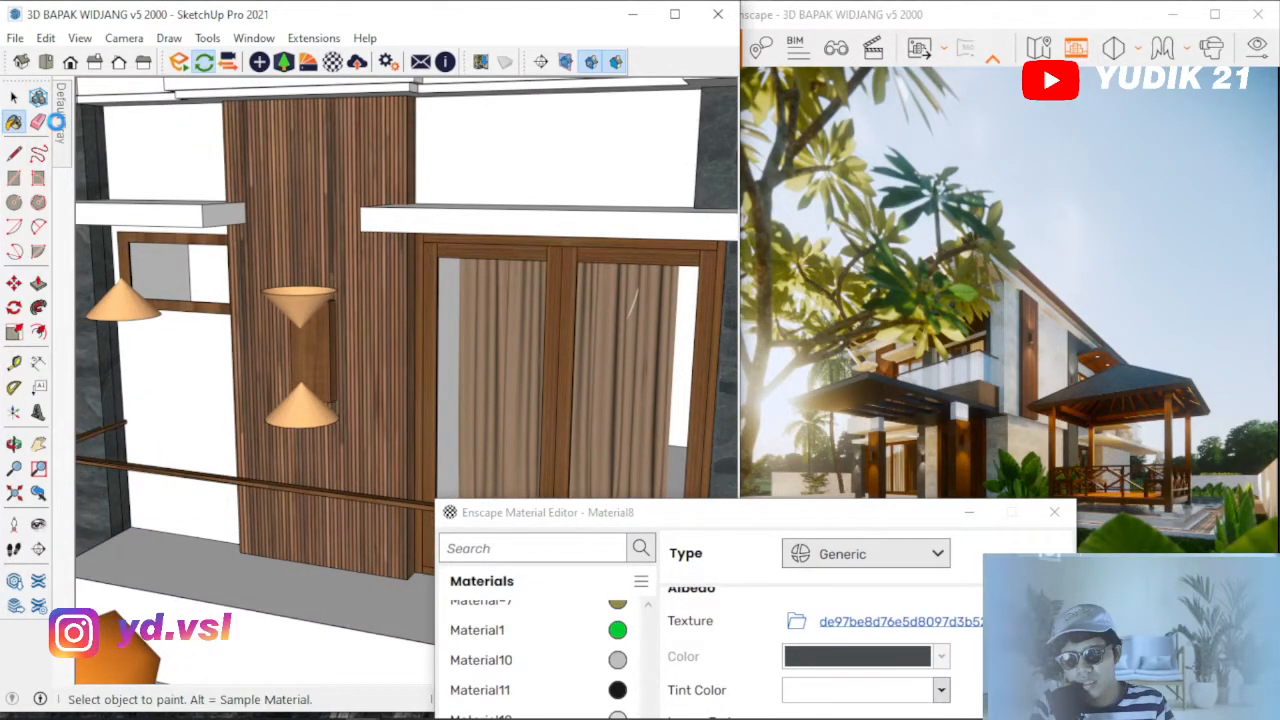
left_click(375, 155, "alt")
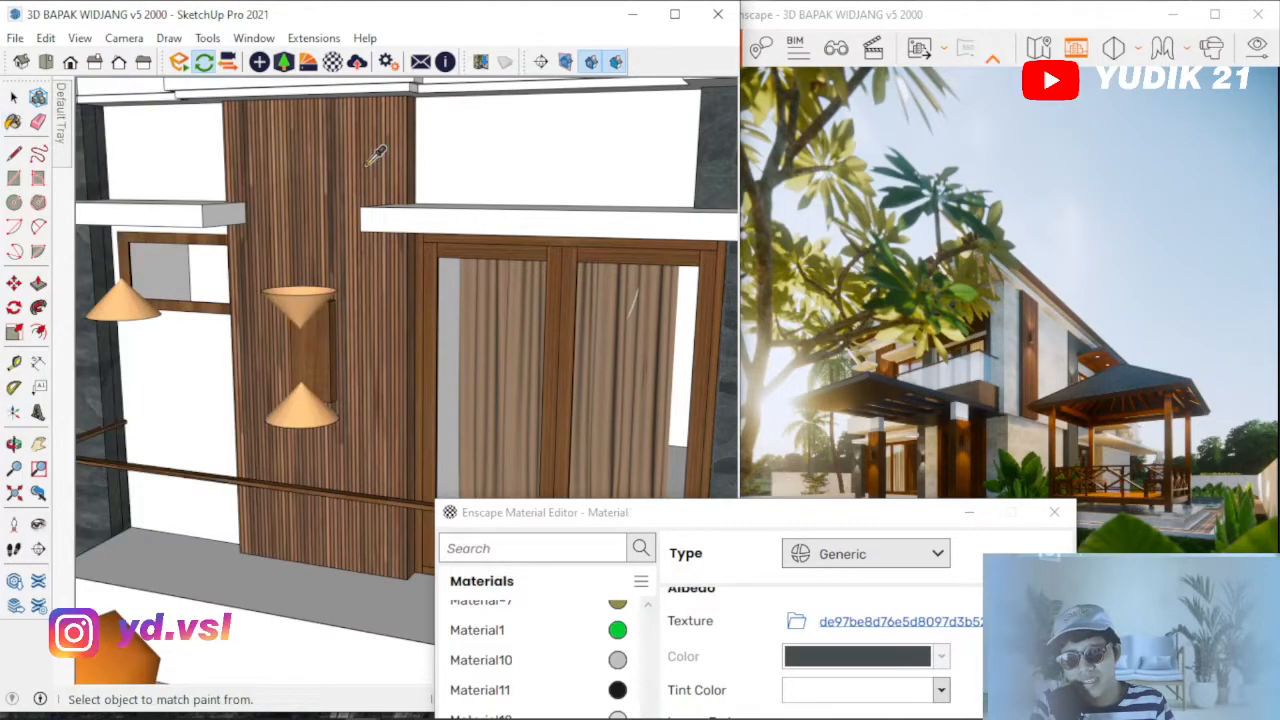
left_click_drag(618, 512, 625, 50)
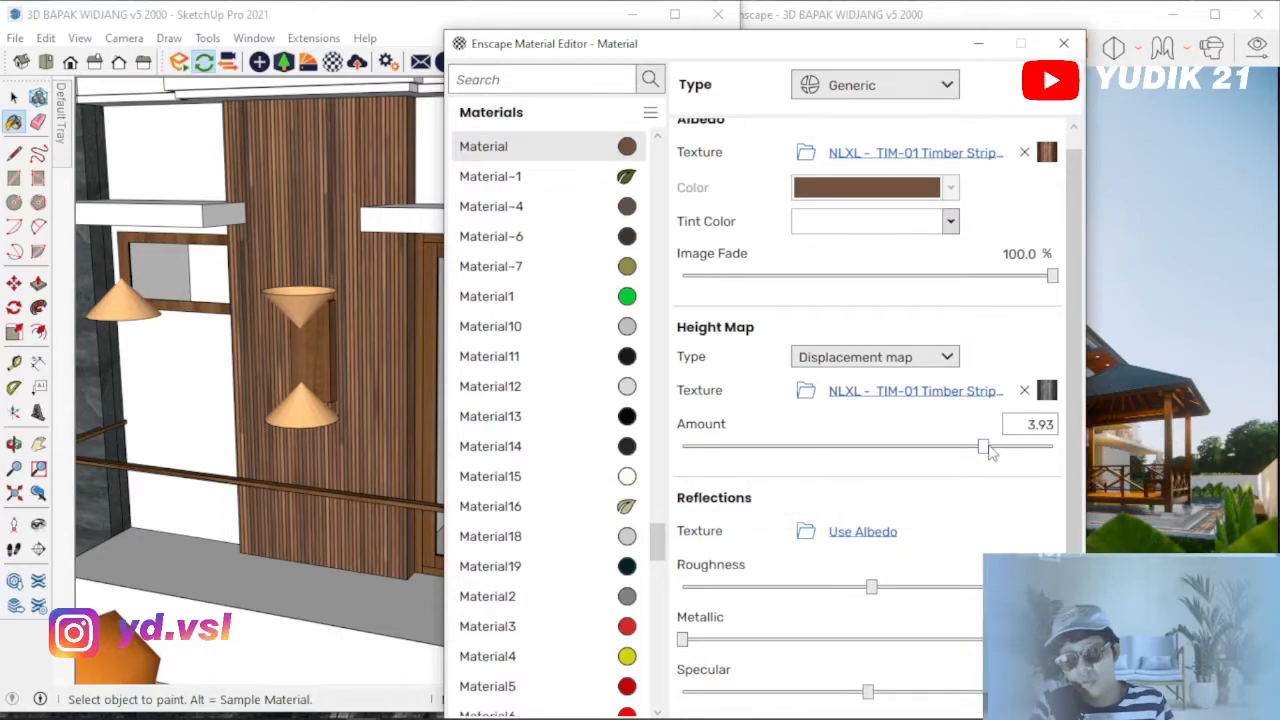
Sample the wood cladding on the front balcony's fascia and review its teak texture, displacement map and roughness settings.
left_click_drag(788, 49, 912, 437)
scroll(420, 268, "down", 2)
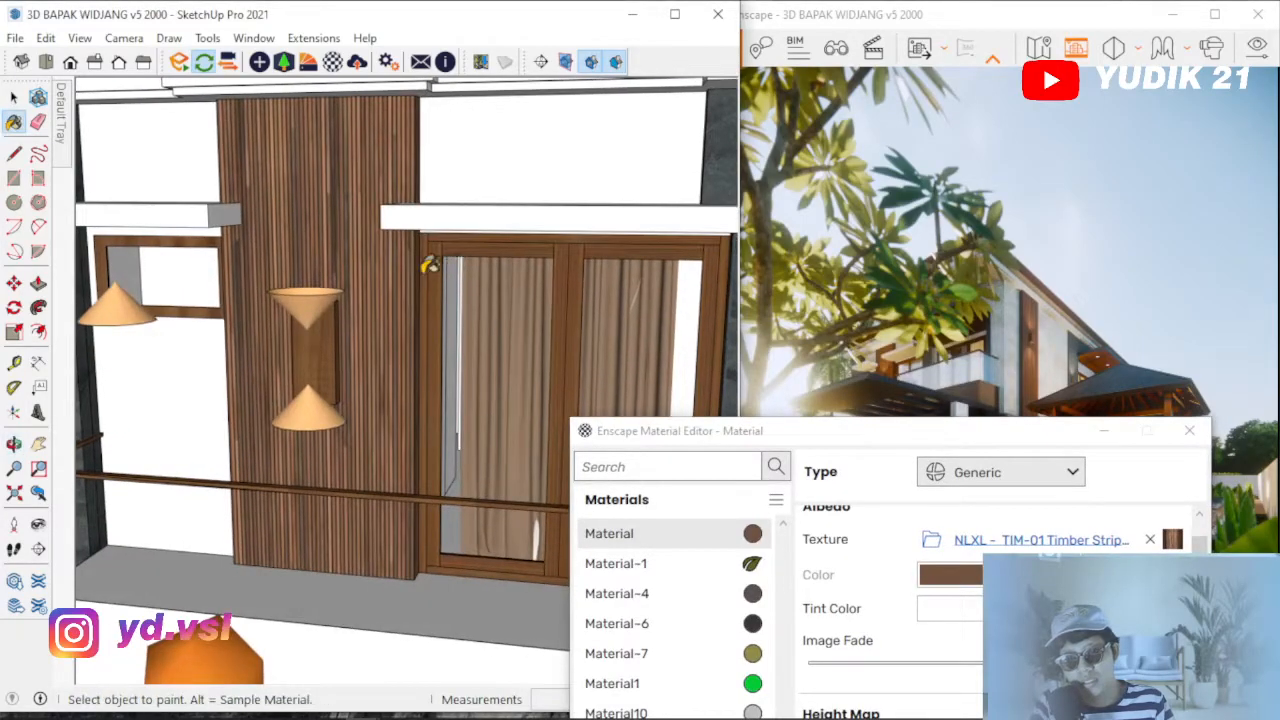
scroll(302, 291, "down", 2)
scroll(277, 340, "down", 4)
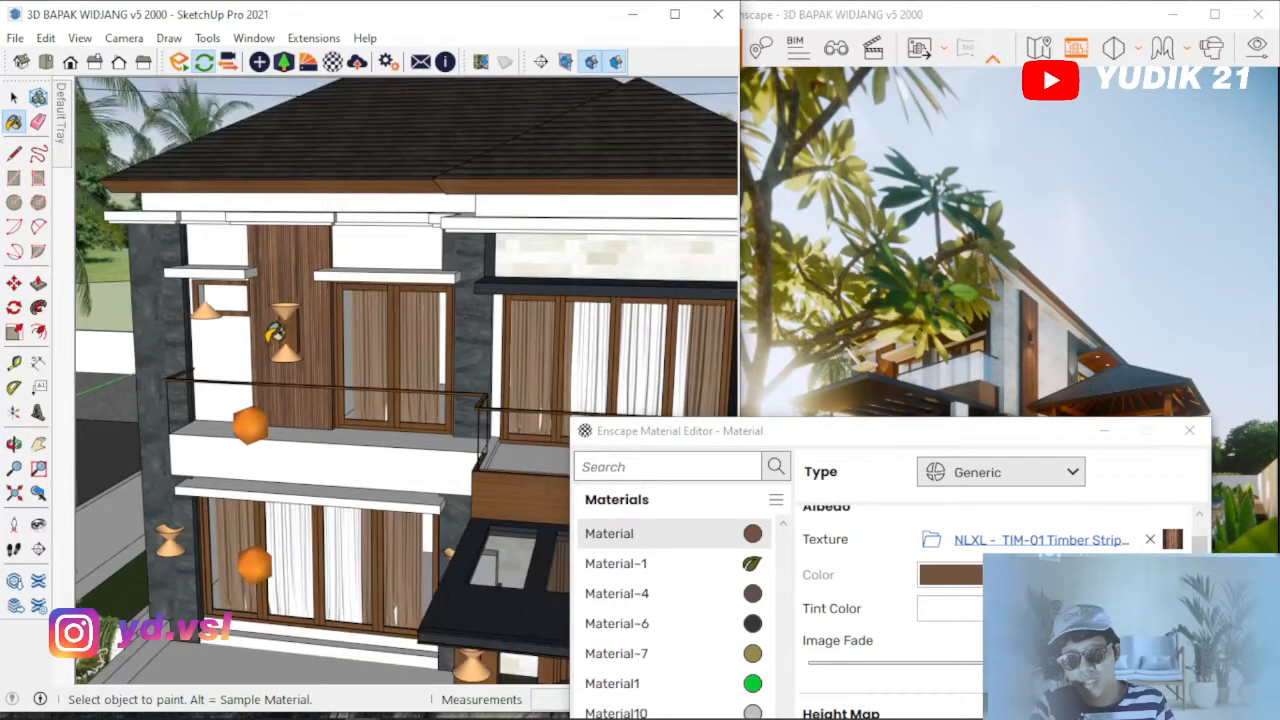
mouse_move(357, 314)
middle_mouse_down()
mouse_move(383, 302)
mouse_move(346, 374)
middle_mouse_up()
scroll(270, 319, "down", 3)
scroll(475, 338, "up", 3)
scroll(475, 338, "up", 2)
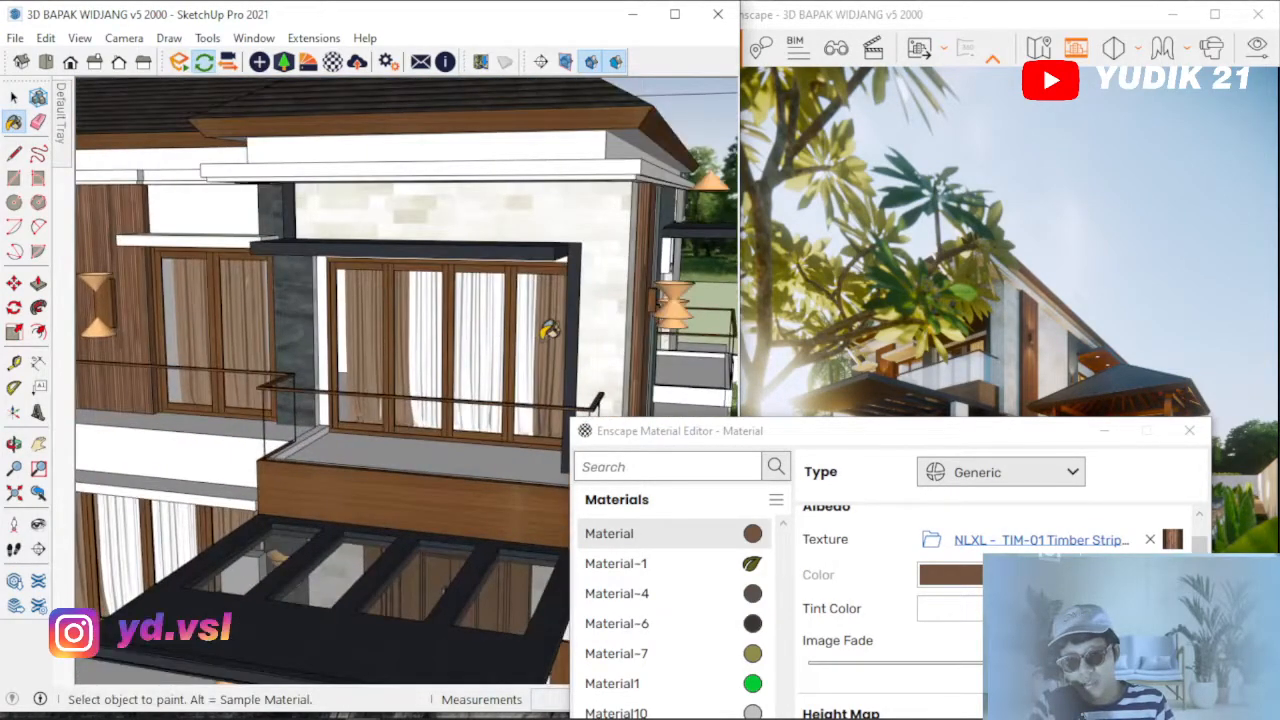
scroll(370, 520, "up", 3)
scroll(399, 516, "down", 2)
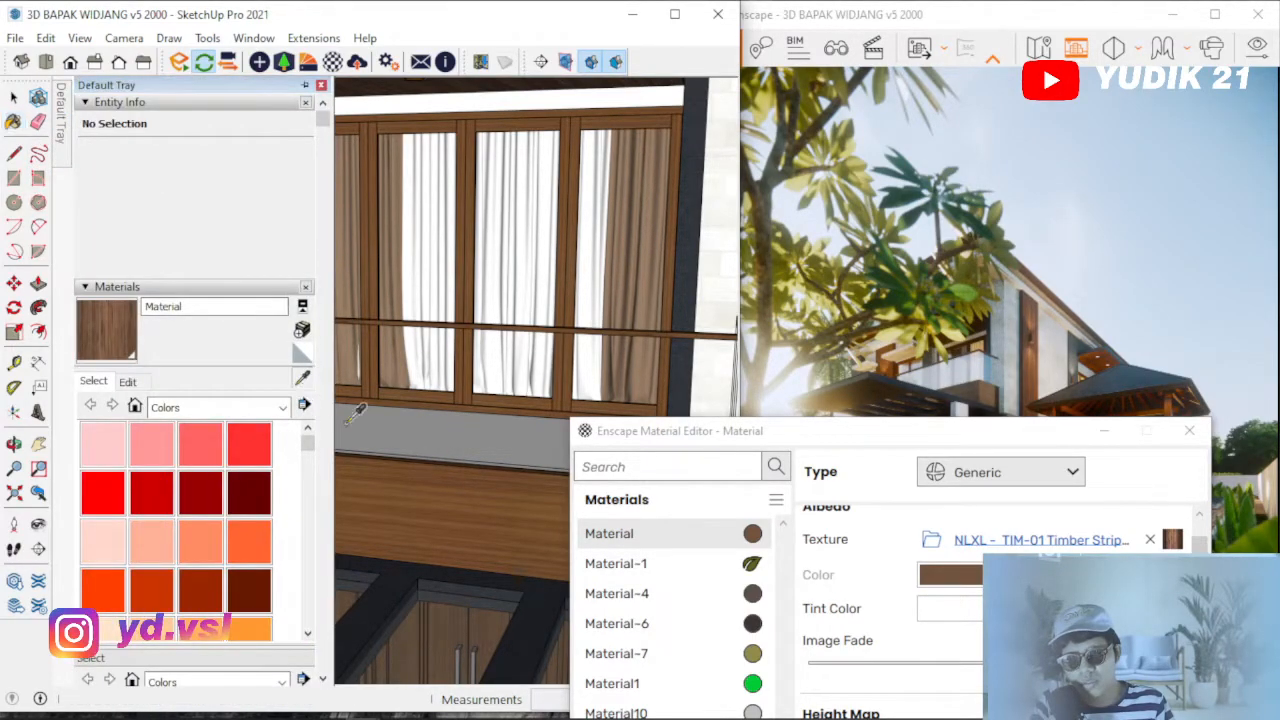
left_click(436, 478, "alt")
left_click_drag(672, 438, 430, 88)
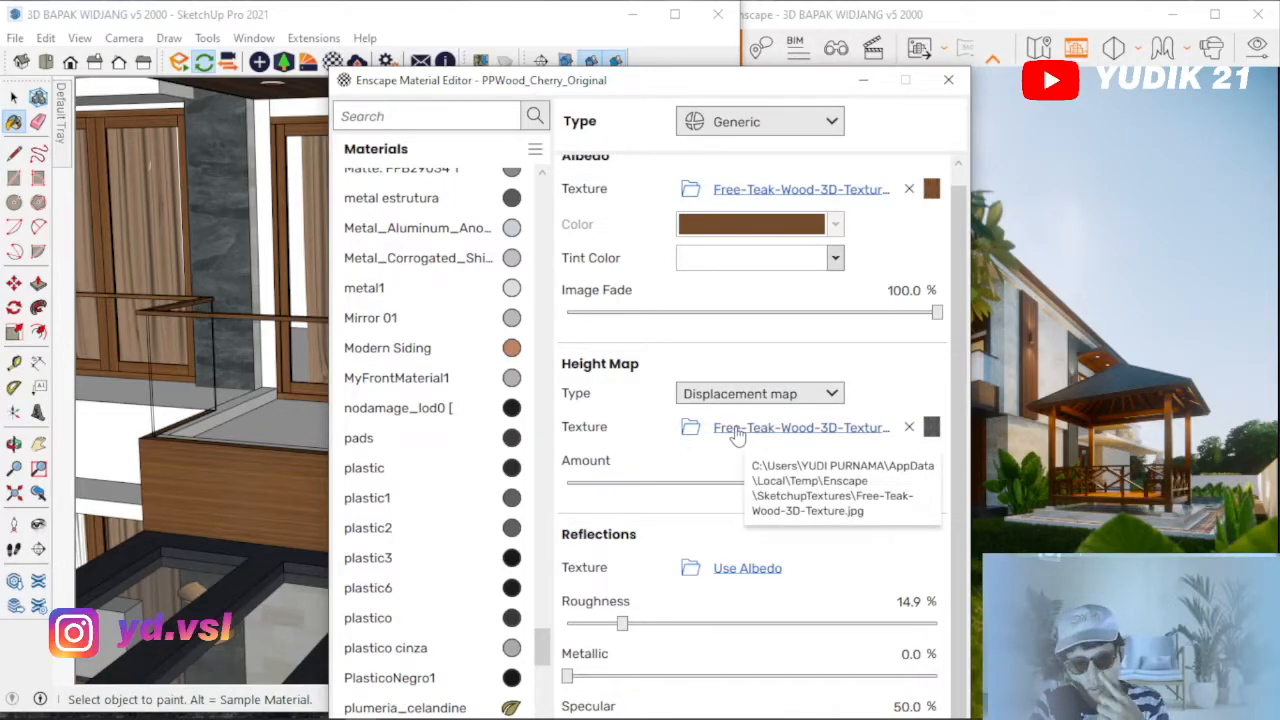
Sample the dark canopy frame above the balcony window and review its height map, reflection and transparency settings.
mouse_move(785, 108)
left_mouse_down()
mouse_move(1041, 368)
mouse_move(1111, 369)
left_mouse_up()
mouse_move(484, 346)
middle_mouse_down()
mouse_move(530, 354)
mouse_move(483, 370)
mouse_move(510, 352)
middle_mouse_up()
scroll(484, 372, "down", 5)
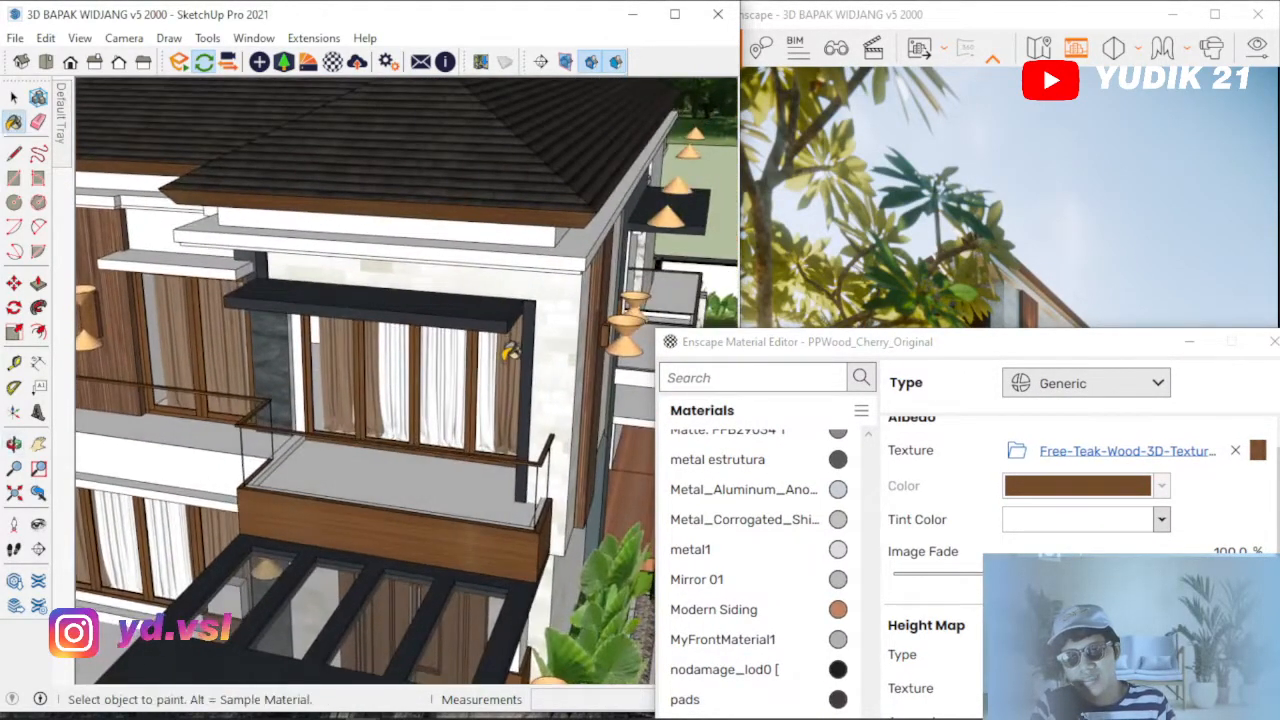
scroll(474, 285, "up", 5)
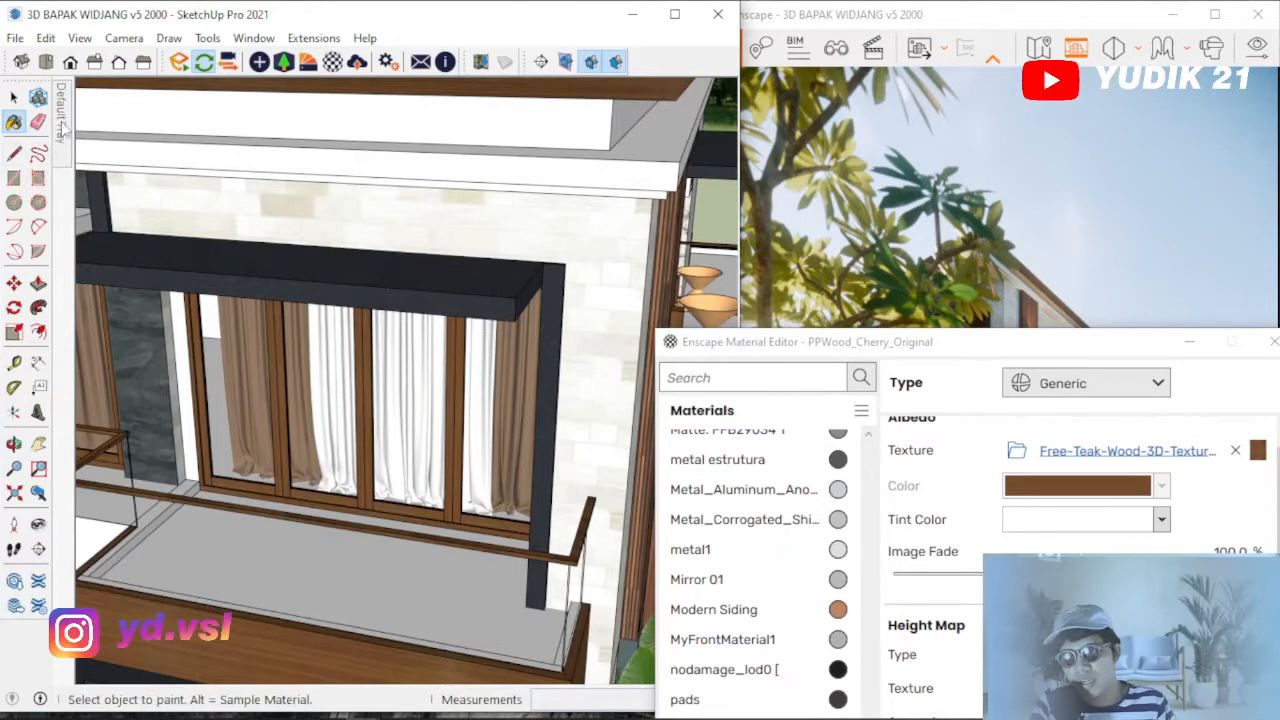
mouse_move(63, 116)
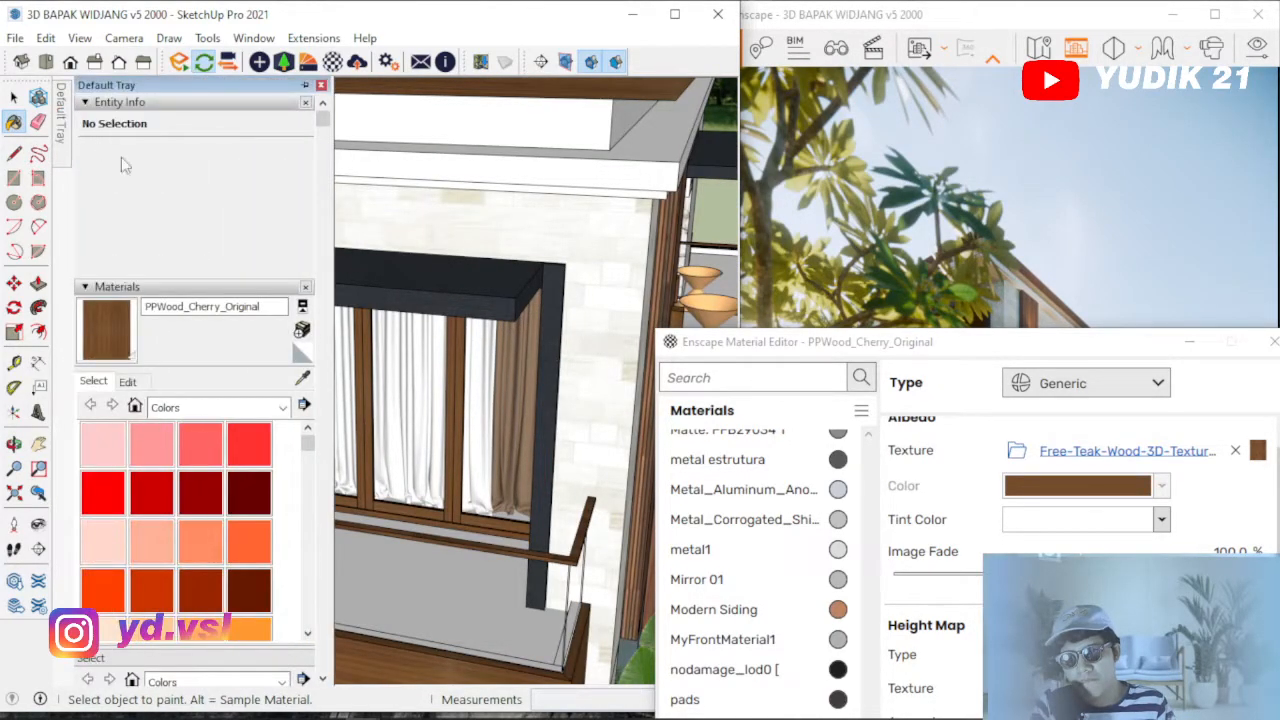
left_click(302, 378)
left_click(422, 262)
left_click_drag(736, 349, 362, 62)
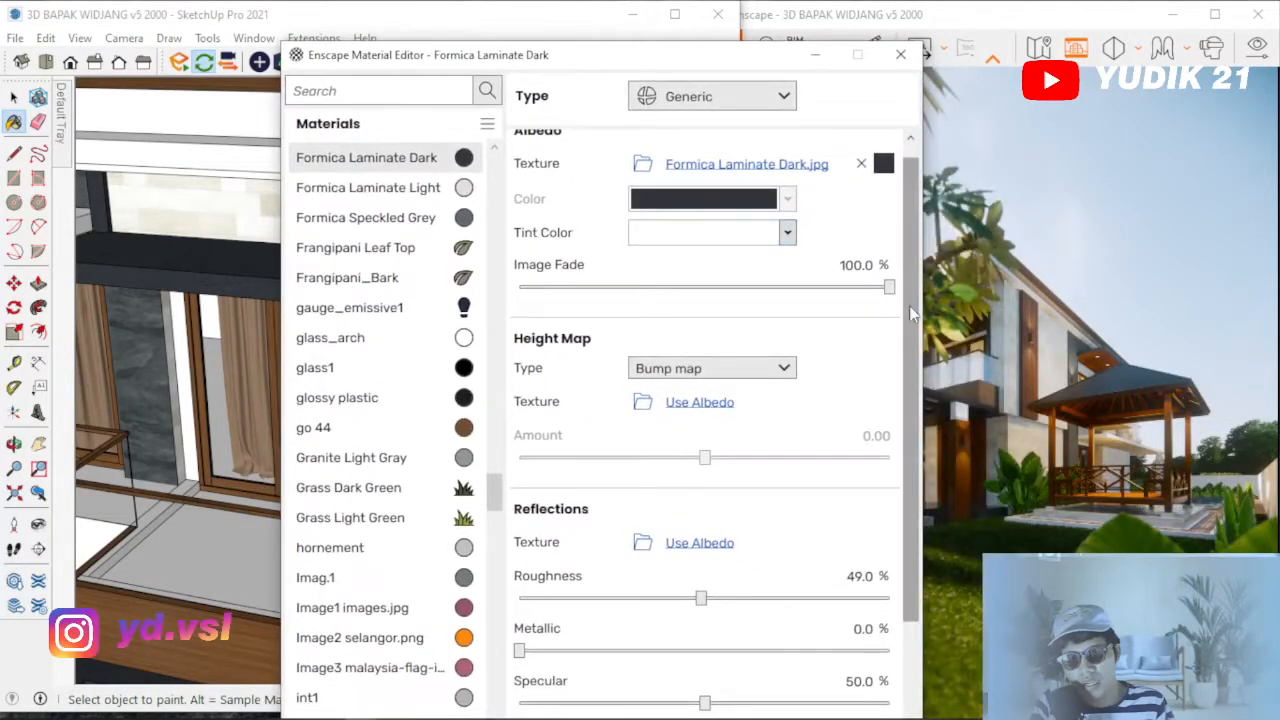
scroll(909, 305, "down", 2)
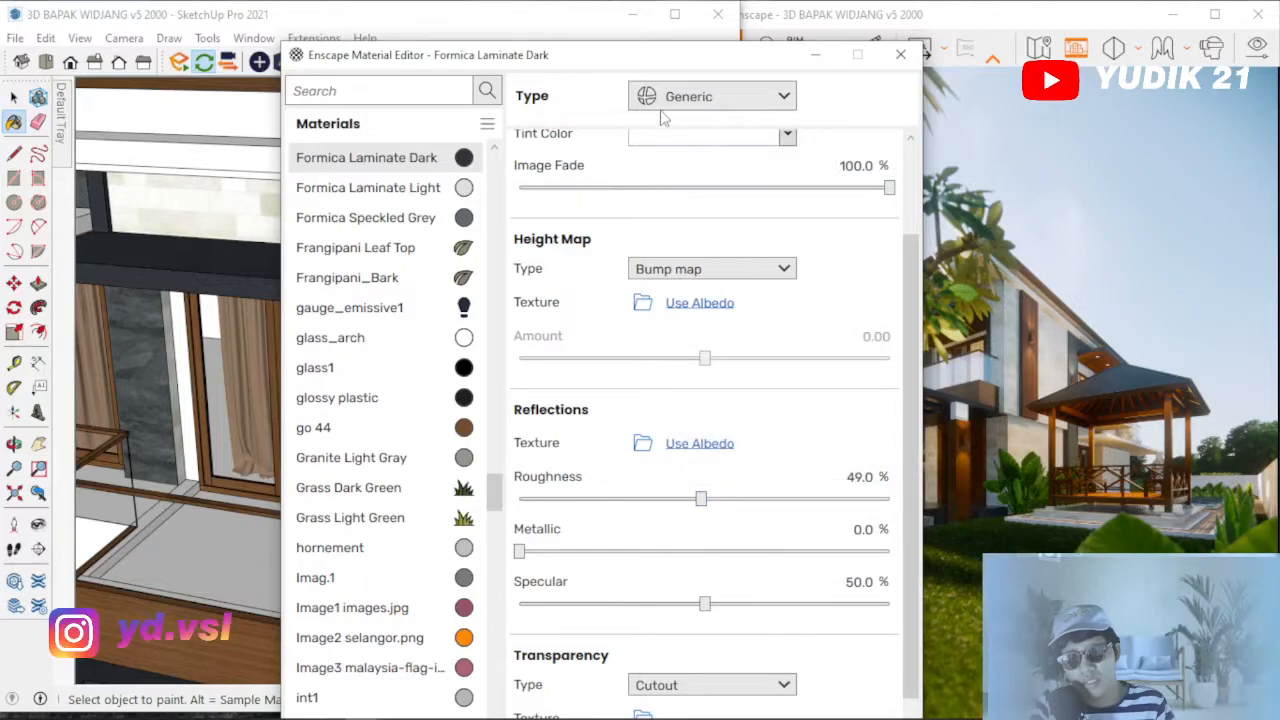
Sample the glass of the front balcony railing and review its material settings in the Enscape Material Editor.
mouse_move(658, 64)
left_mouse_down()
mouse_move(686, 108)
mouse_move(771, 158)
mouse_move(1234, 388)
left_mouse_up()
scroll(471, 346, "down", 6)
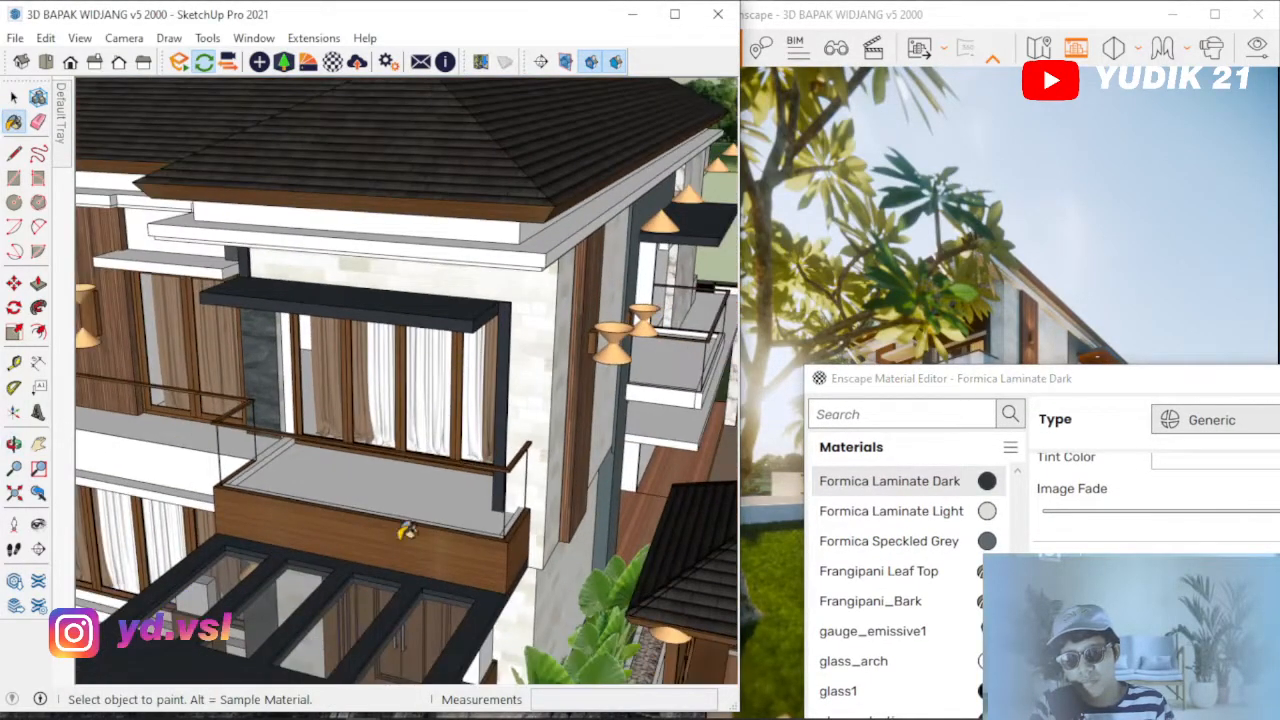
scroll(389, 563, "up", 6)
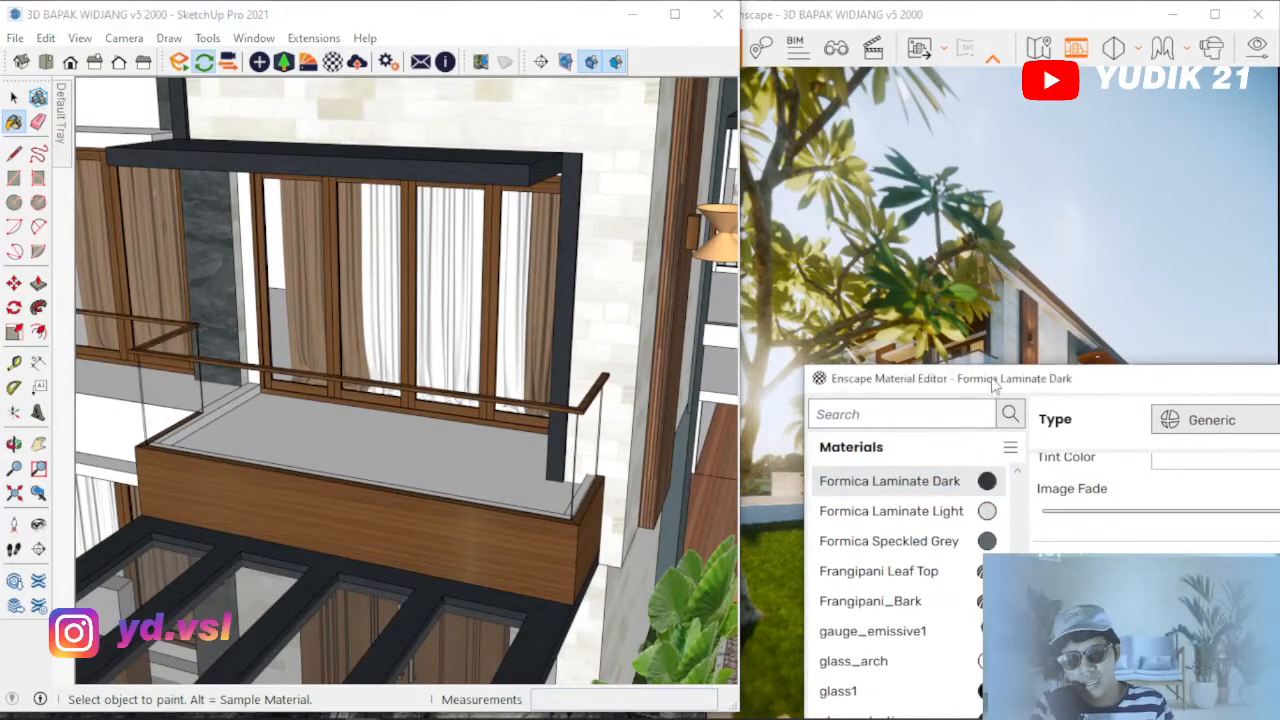
left_click_drag(995, 390, 951, 386)
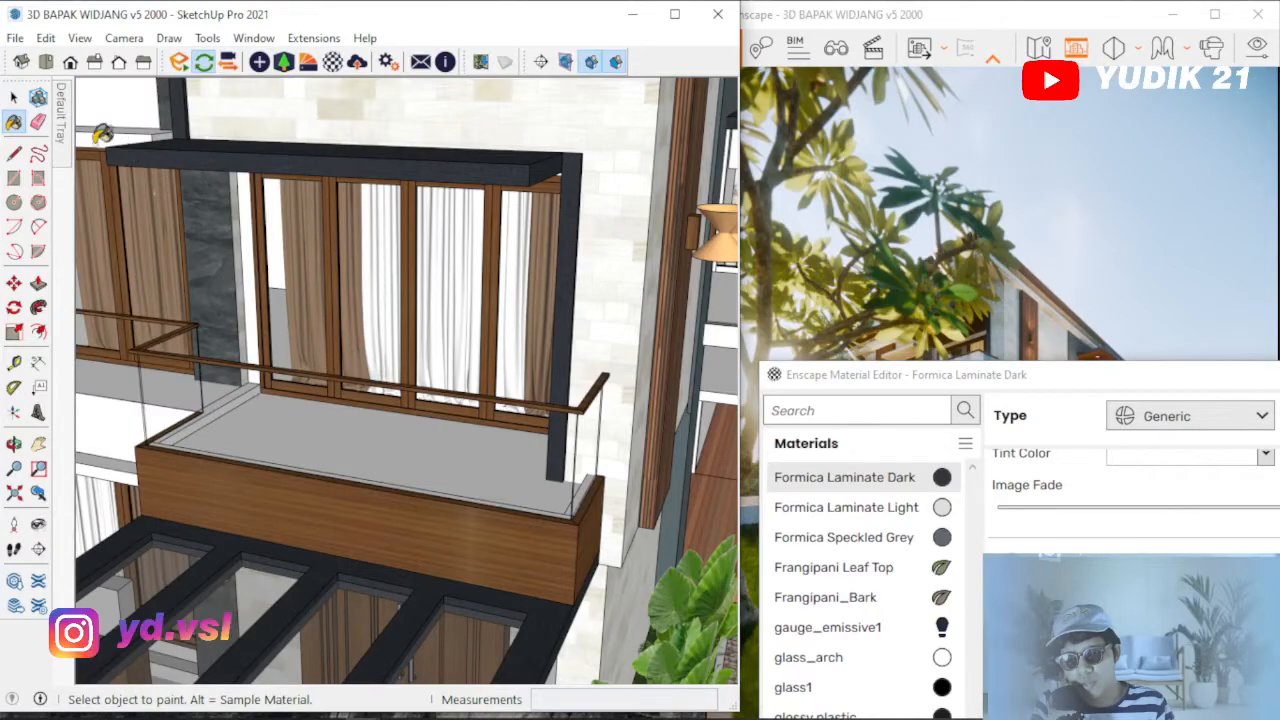
mouse_move(60, 125)
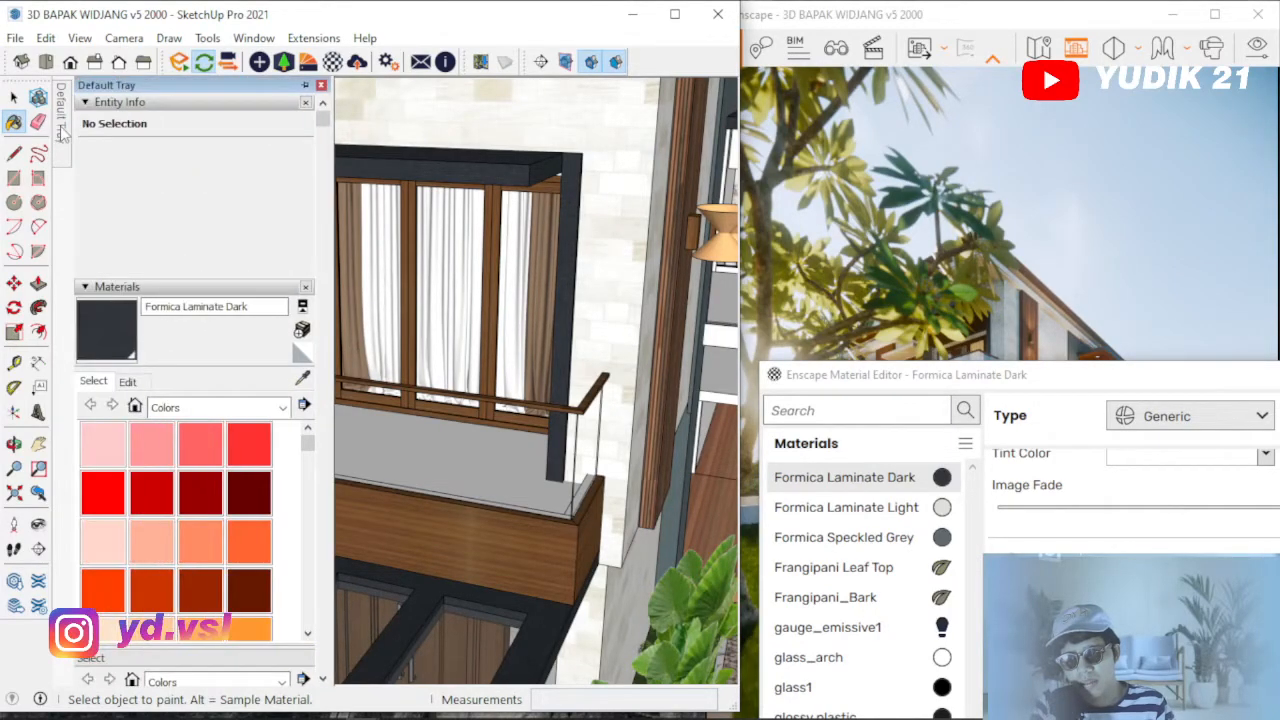
left_click(302, 379)
left_click(447, 434)
left_click_drag(853, 381, 502, 95)
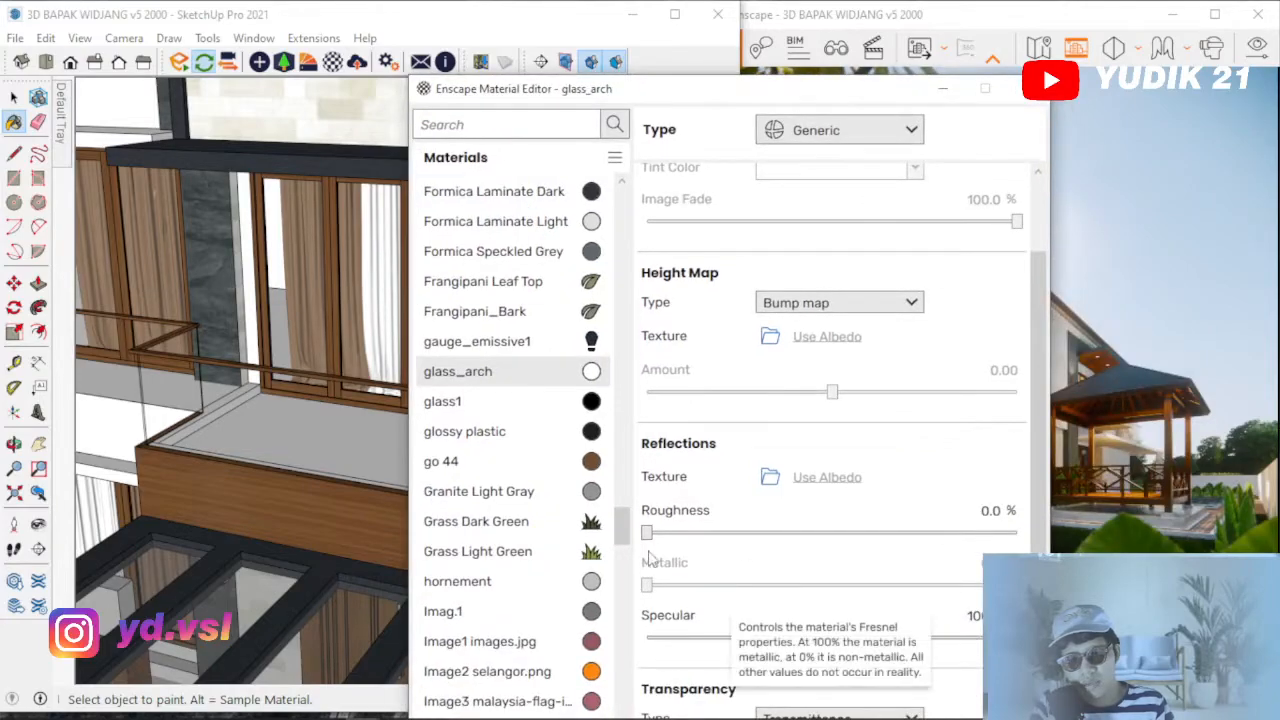
Review the balcony glass material's reflection and transparency settings, including frosted glass and opacity, and return to the balcony.
left_click_drag(648, 96, 508, 38)
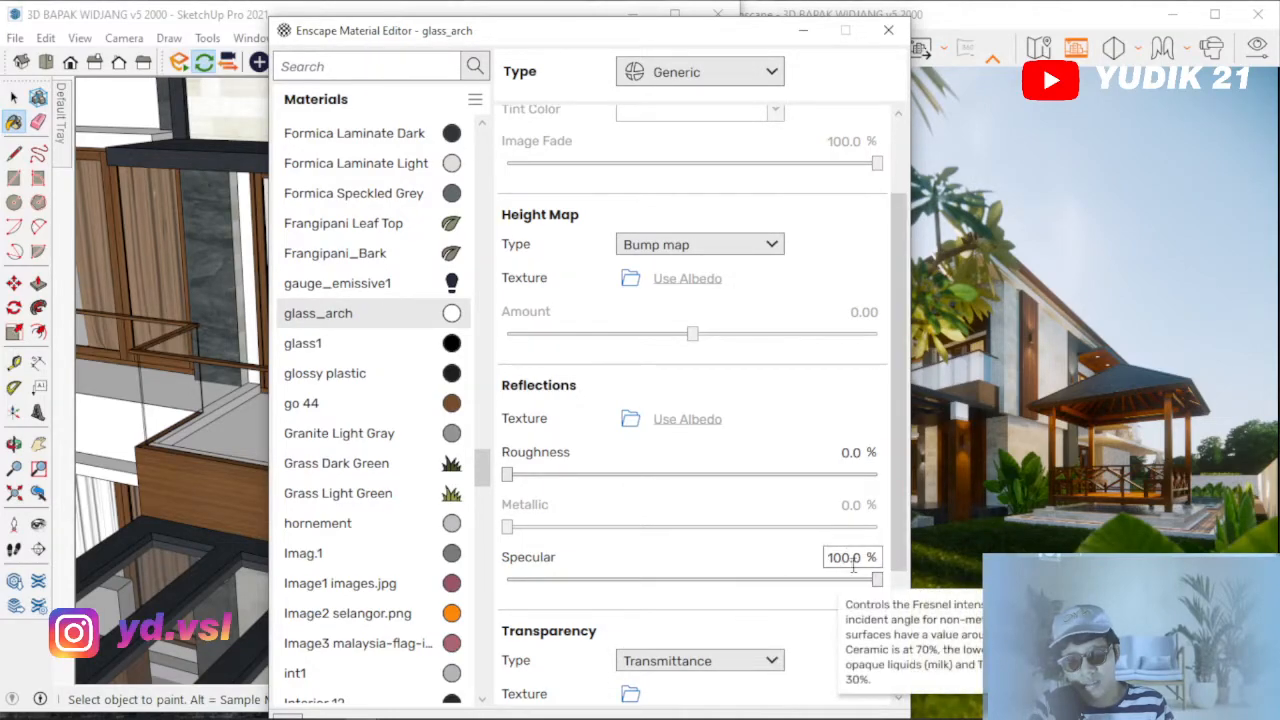
left_click_drag(897, 536, 895, 618)
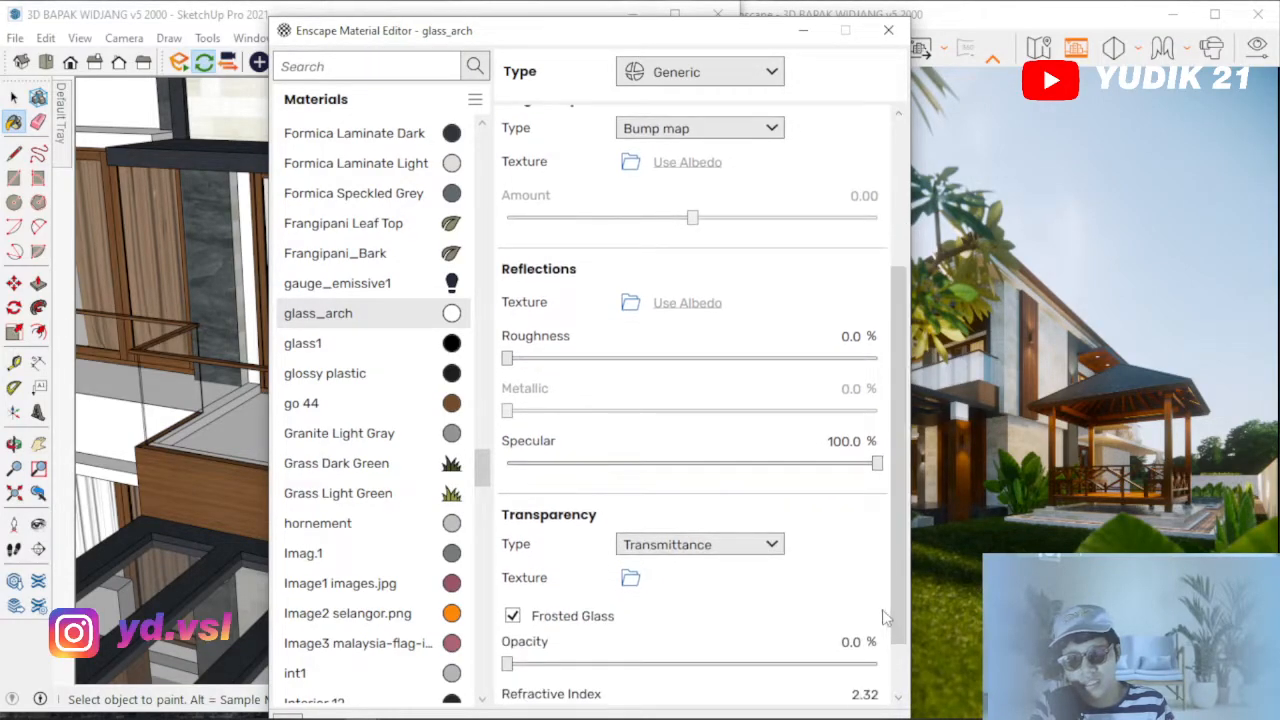
left_click_drag(707, 39, 920, 467)
middle_click_drag(406, 410, 393, 428)
scroll(291, 291, "down", 10)
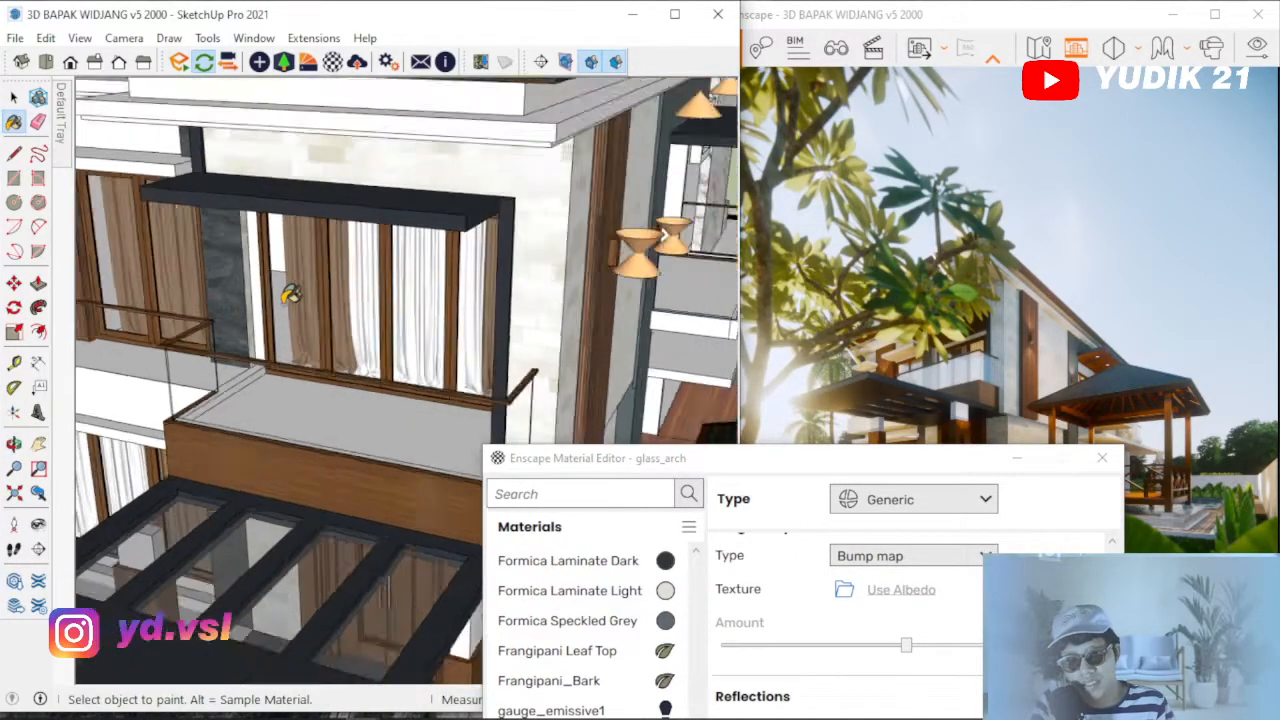
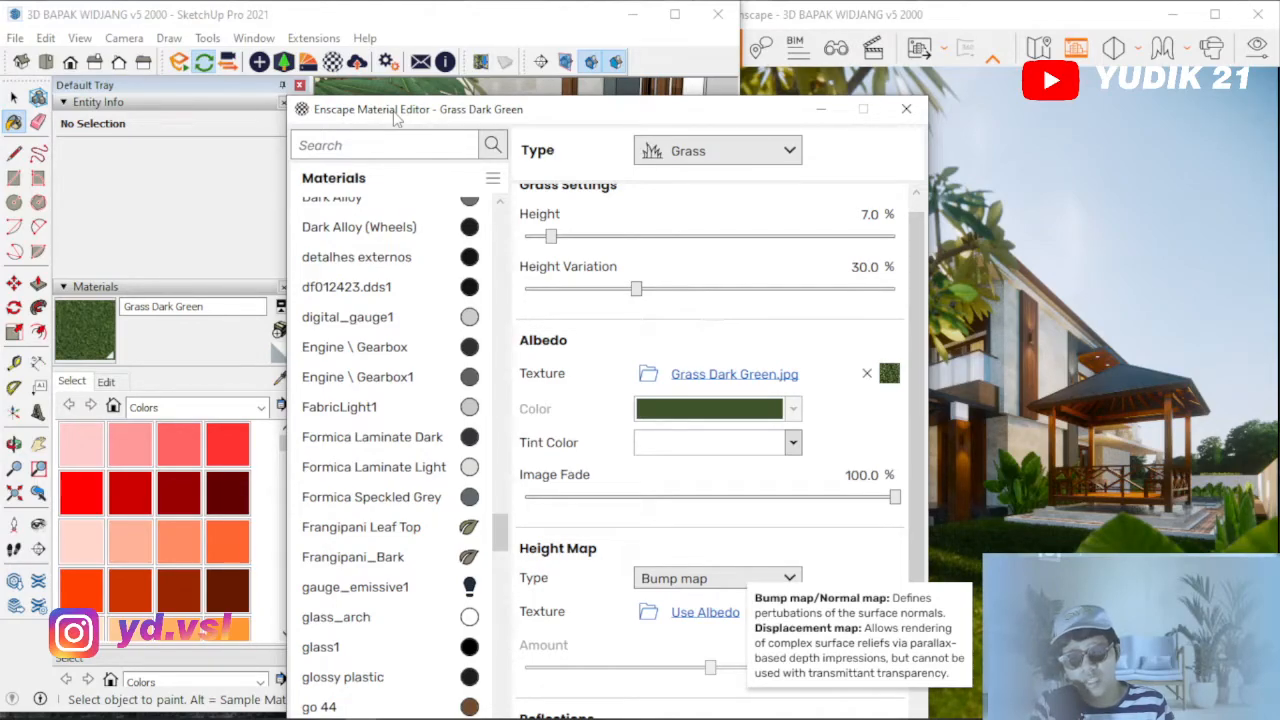
Review the Grass Dark Green material's type, grass height, height variation, albedo, height map and reflection settings.
left_click_drag(432, 115, 325, 35)
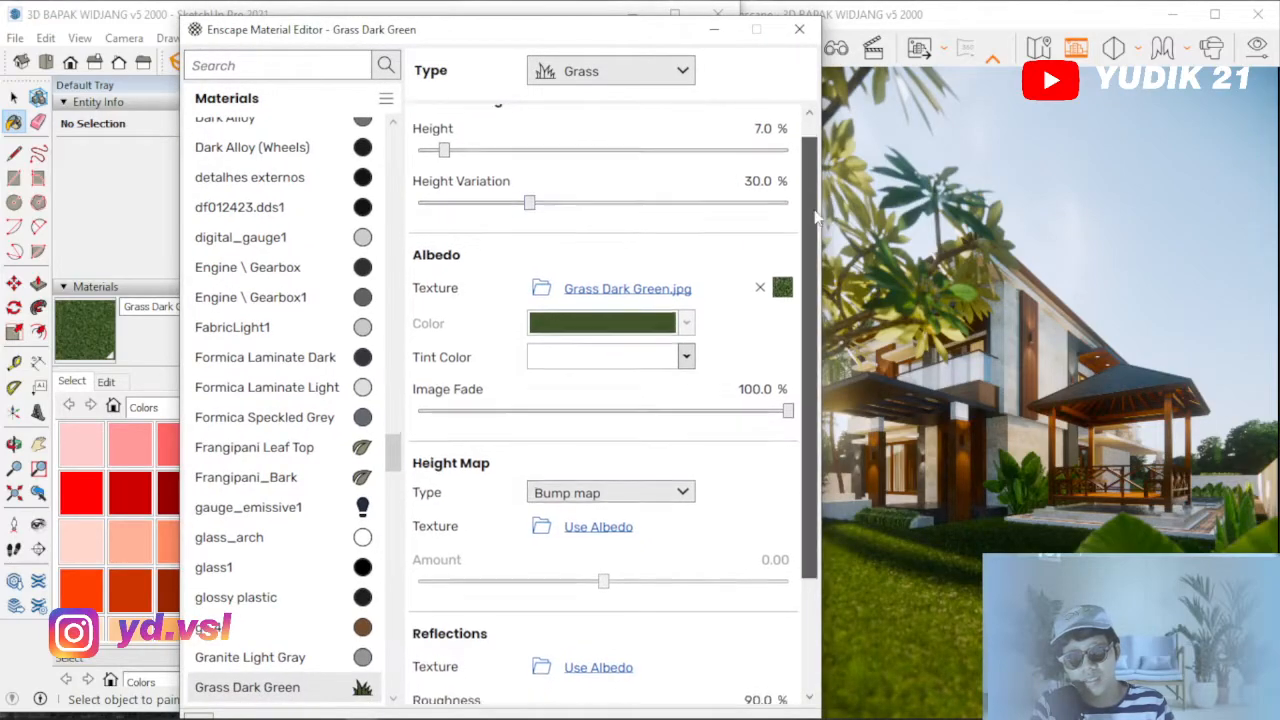
left_click_drag(815, 208, 953, 330)
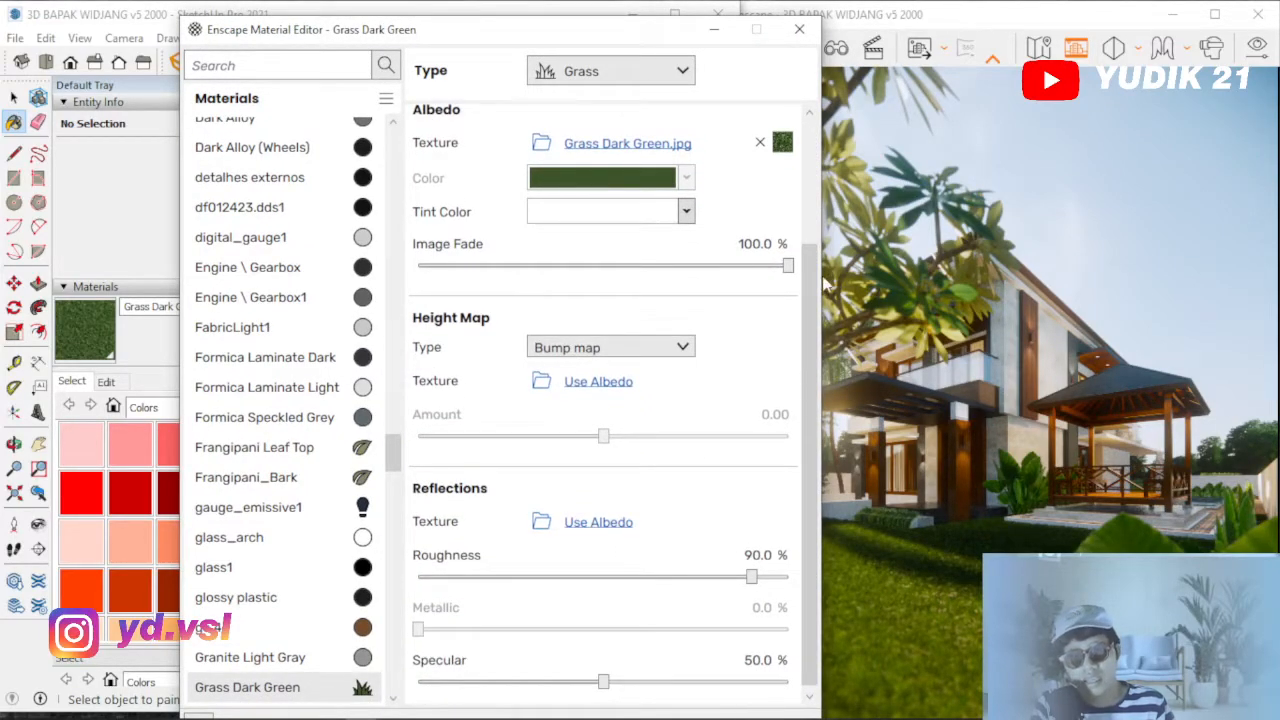
left_click_drag(816, 292, 810, 200)
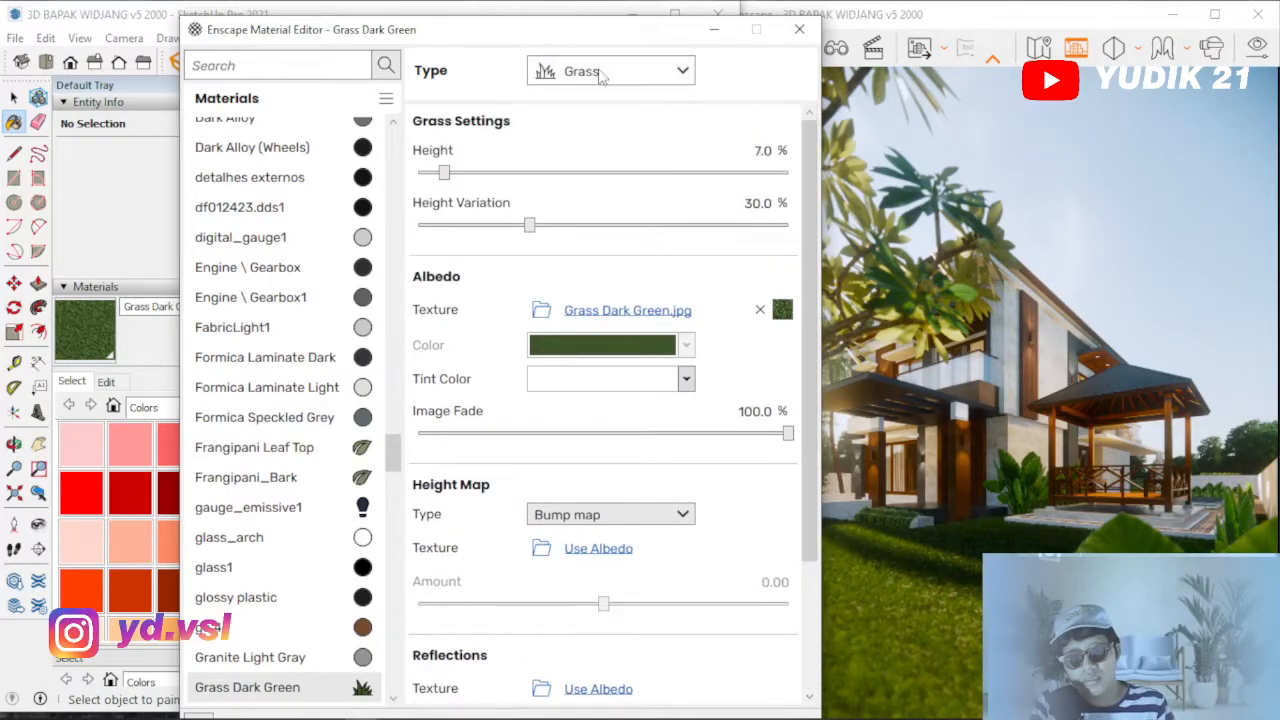
left_click(600, 72)
left_click(738, 111)
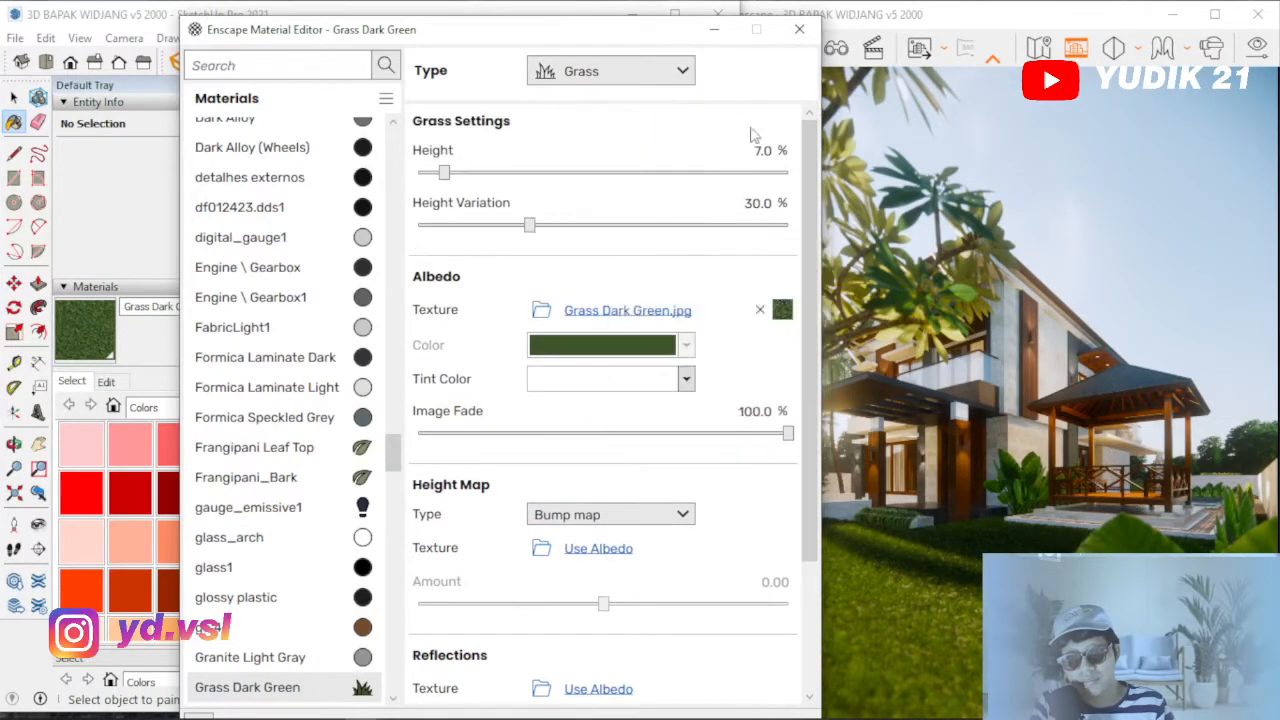
mouse_move(809, 201)
left_mouse_down()
mouse_move(816, 341)
mouse_move(822, 210)
left_mouse_up()
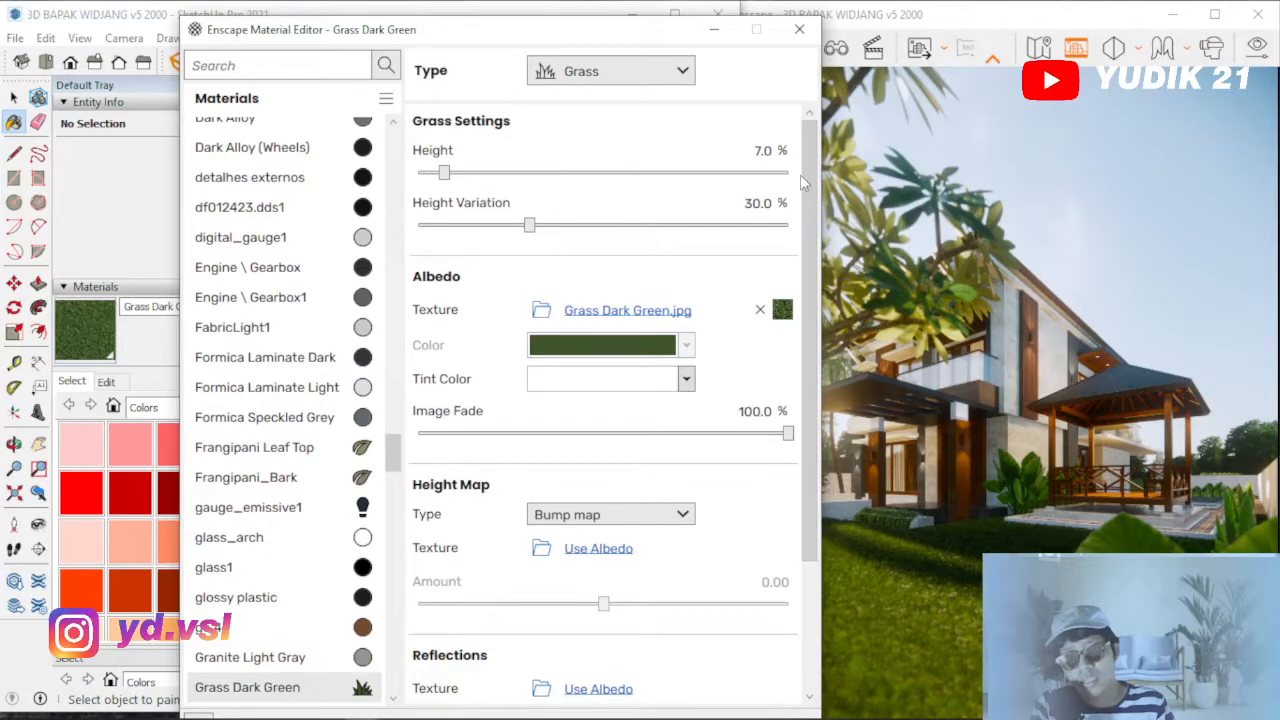
left_click_drag(639, 30, 657, 32)
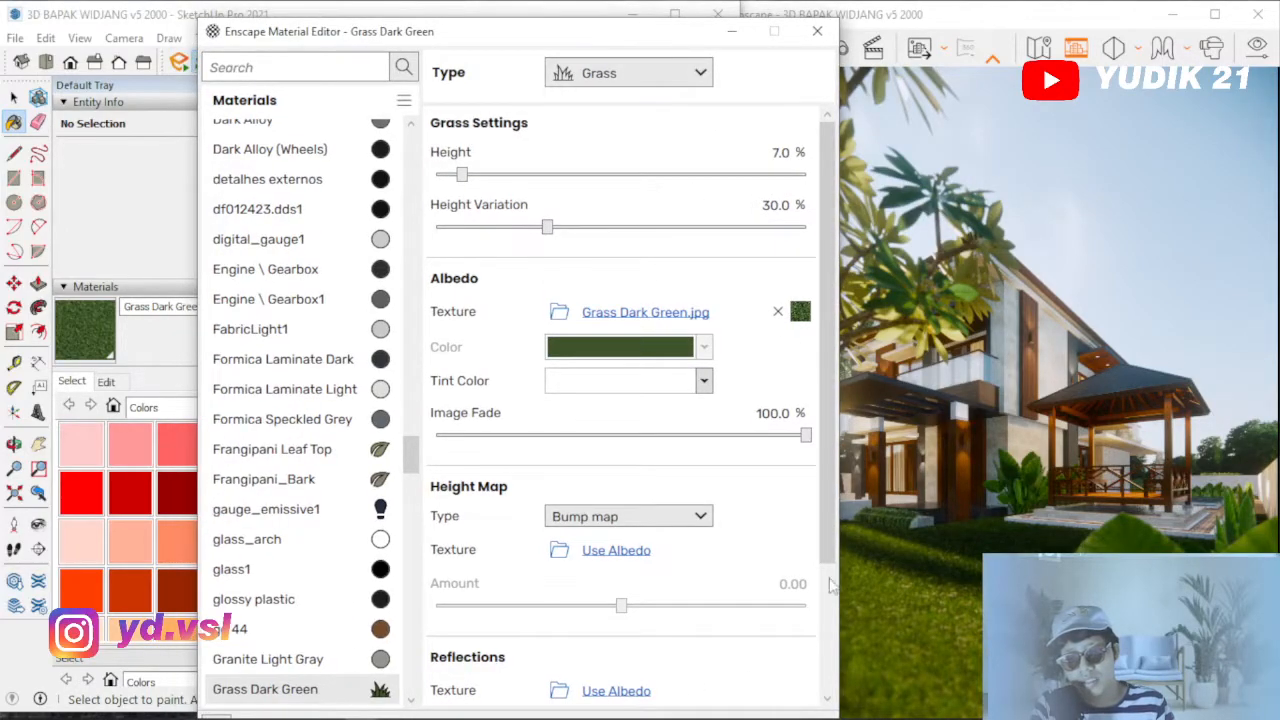
Look over the front garden and the entrance canopy in the model, and close the Enscape Material Editor.
left_click_drag(557, 34, 1044, 506)
mouse_move(649, 338)
middle_mouse_down()
mouse_move(560, 354)
mouse_move(570, 382)
middle_mouse_up()
scroll(591, 392, "down", 3)
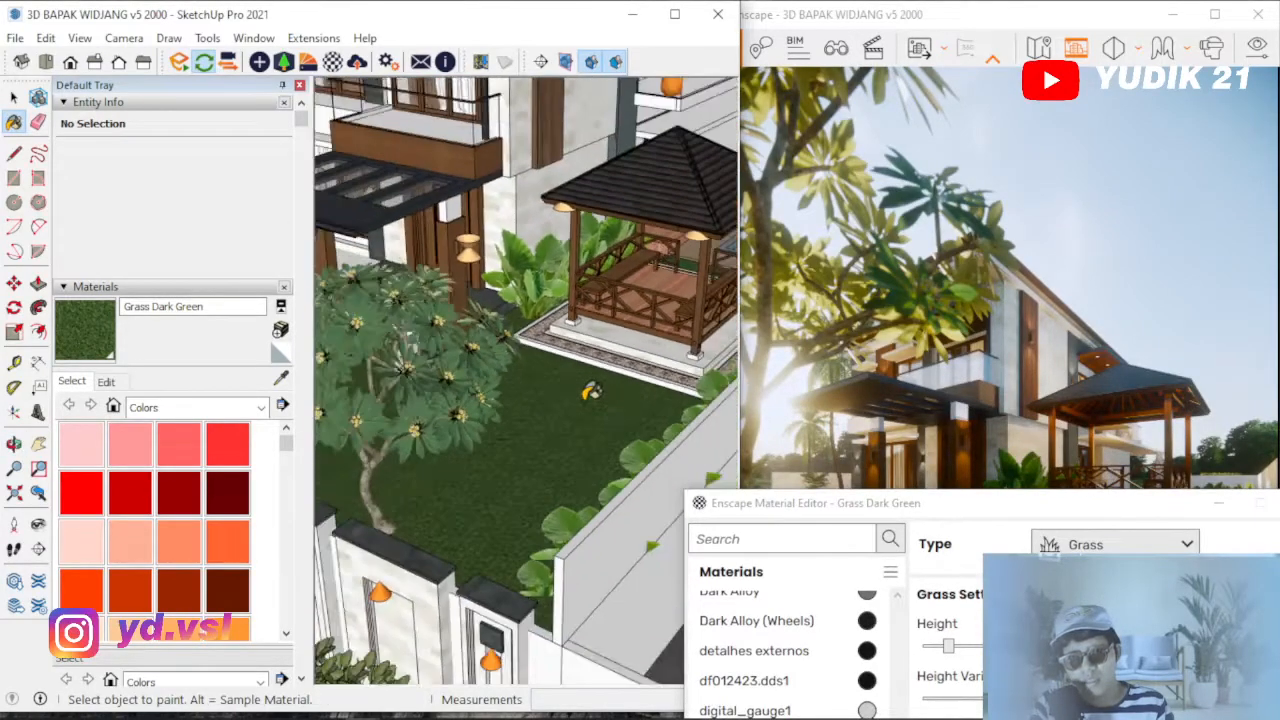
scroll(591, 392, "down", 2)
scroll(364, 200, "up", 5)
left_click(15, 97)
left_click(15, 97)
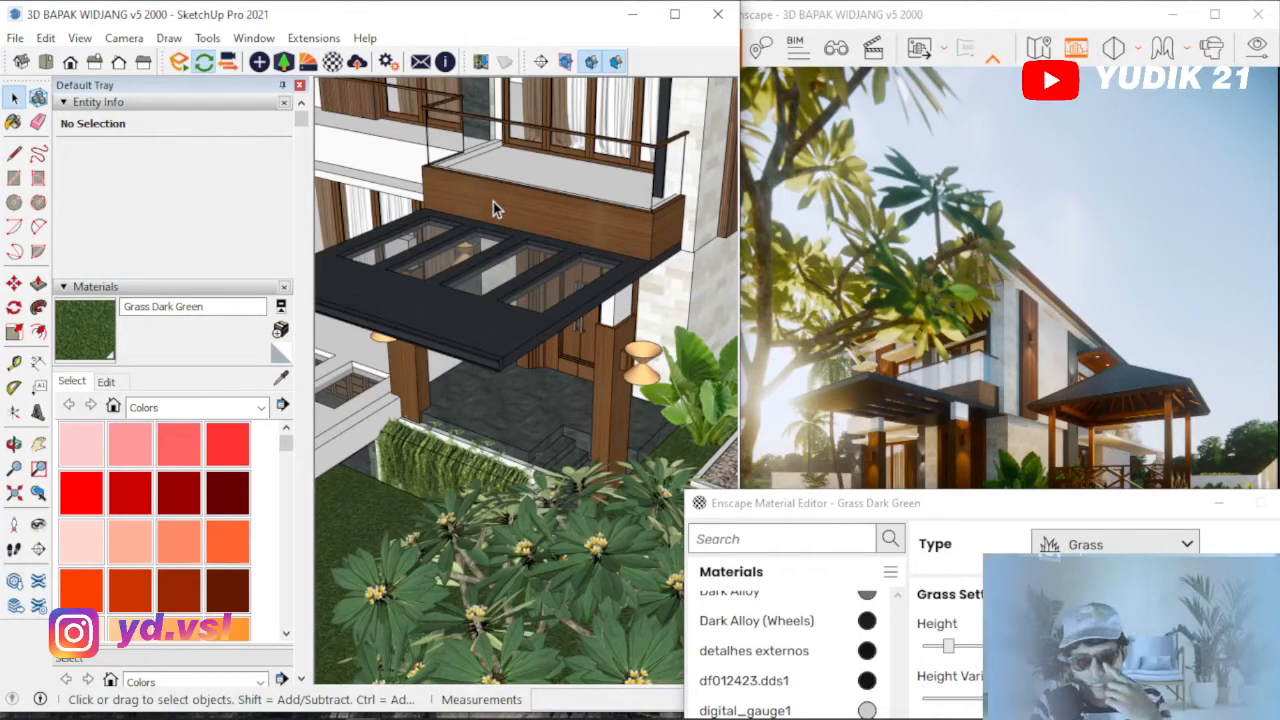
middle_click_drag(493, 202, 506, 203)
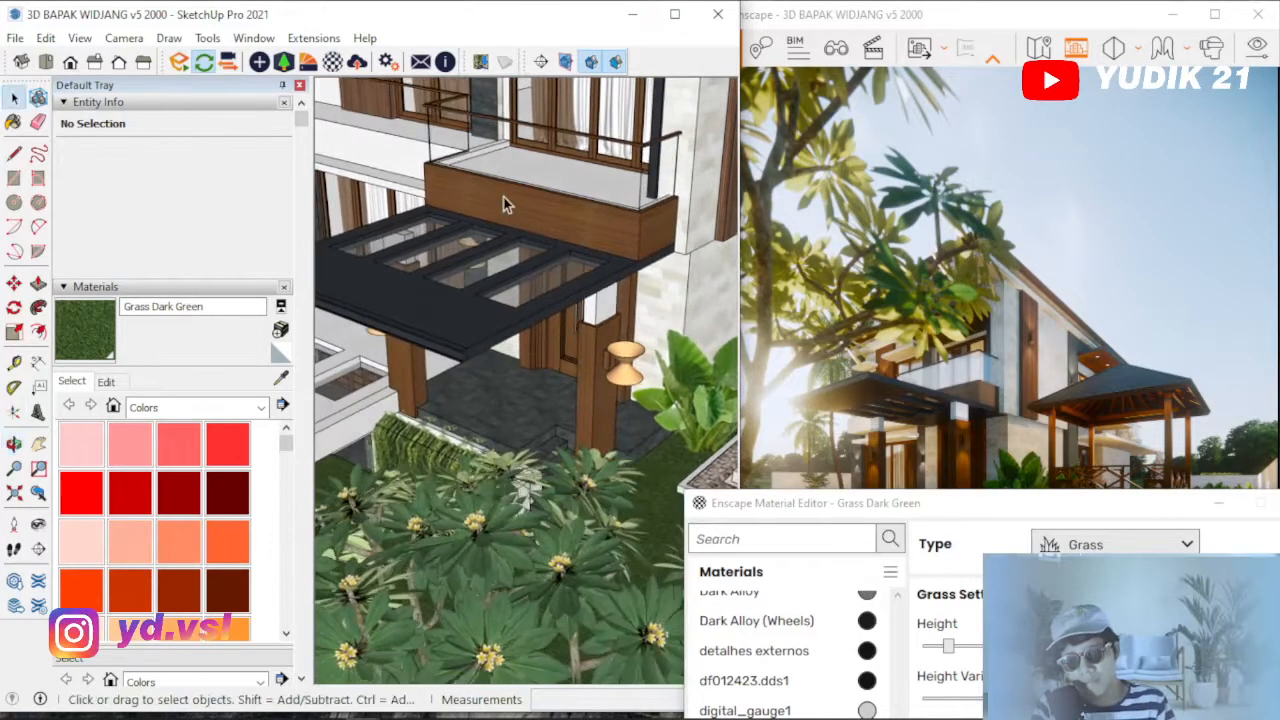
scroll(592, 299, "down", 3)
mouse_move(592, 299)
middle_mouse_down()
mouse_move(573, 304)
mouse_move(616, 338)
middle_mouse_up()
scroll(578, 304, "down", 2)
scroll(616, 338, "down", 1)
left_click_drag(1070, 503, 740, 332)
left_click(981, 329)
Locate and select the frangipani tree on the front lawn.
mouse_move(615, 342)
middle_mouse_down()
mouse_move(577, 352)
mouse_move(616, 360)
mouse_move(546, 352)
mouse_move(558, 375)
mouse_move(600, 233)
middle_mouse_up()
scroll(588, 330, "down", 2)
scroll(617, 360, "up", 1)
scroll(617, 361, "up", 2)
scroll(560, 362, "down", 2)
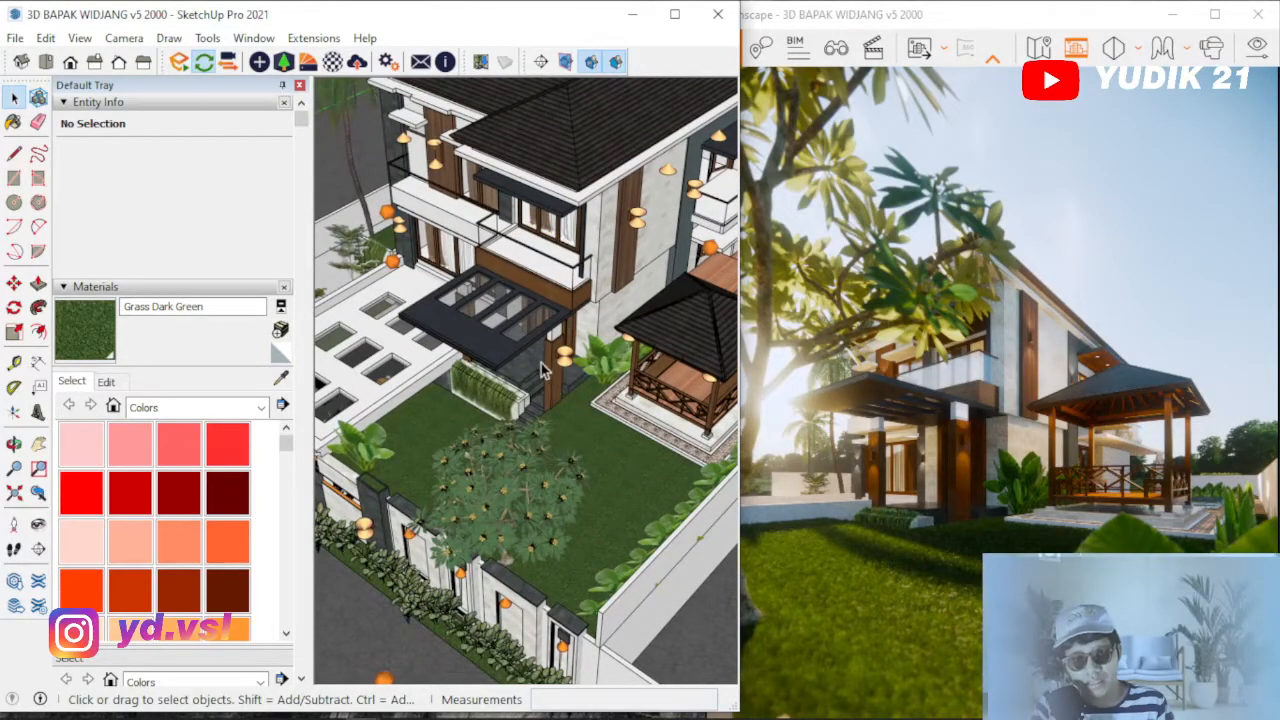
scroll(638, 467, "down", 3)
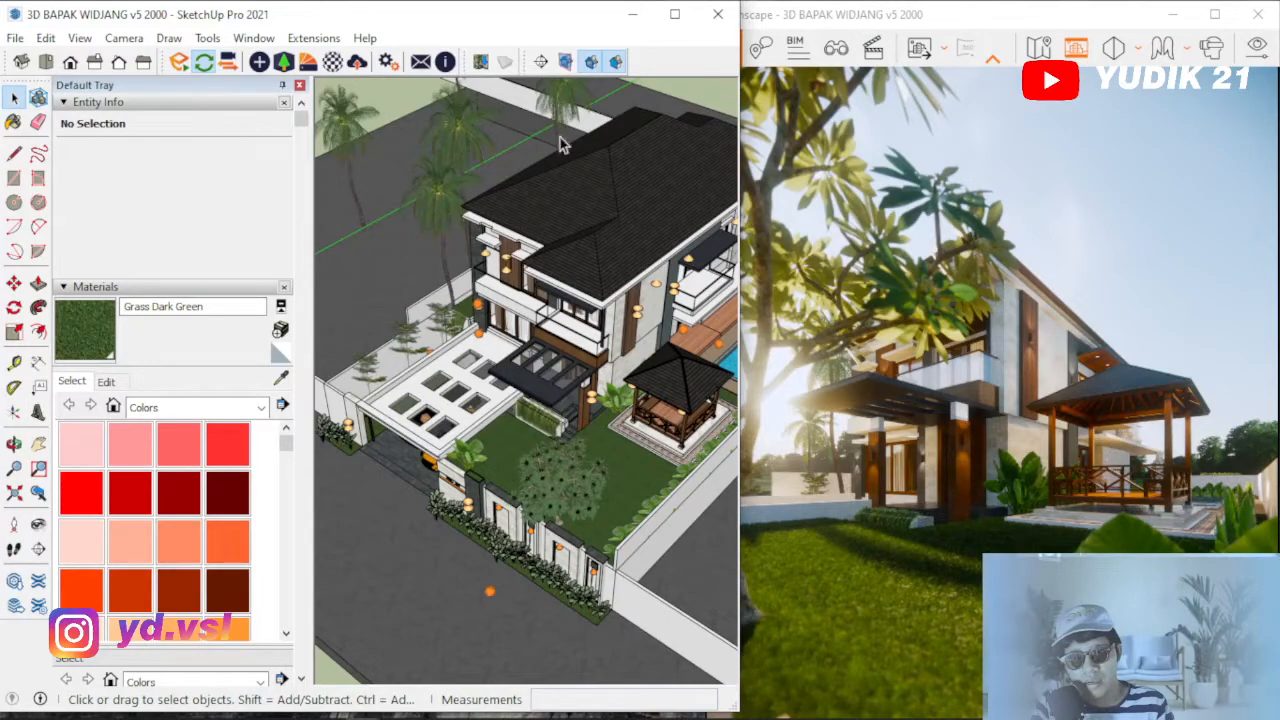
middle_click_drag(552, 358, 539, 322)
scroll(569, 389, "up", 4)
middle_click_drag(573, 386, 579, 382)
scroll(565, 360, "down", 4)
mouse_move(500, 351)
middle_mouse_down()
mouse_move(549, 418)
mouse_move(528, 383)
mouse_move(545, 367)
mouse_move(536, 340)
mouse_move(558, 362)
middle_mouse_up()
scroll(549, 417, "up", 3)
scroll(441, 410, "up", 2)
scroll(441, 405, "up", 1)
left_click(452, 385)
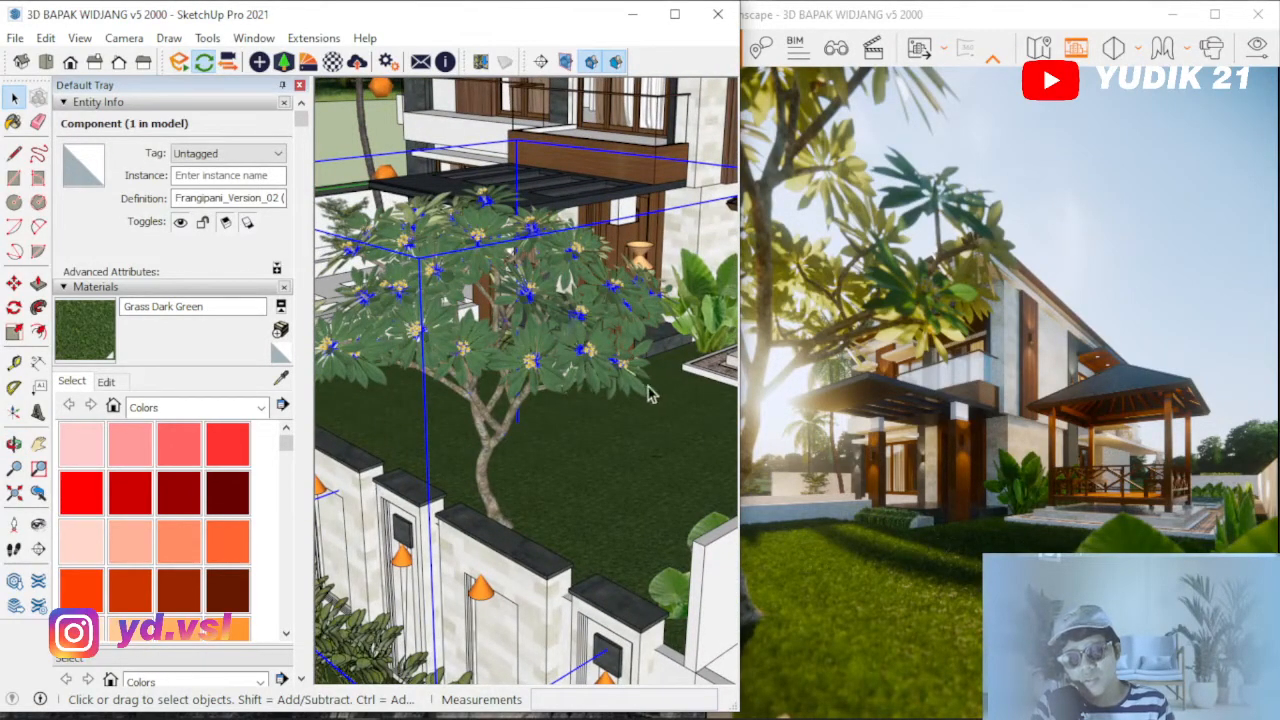
Sample the frangipani tree's leaf material and open it in the Enscape Material Editor.
middle_click_drag(676, 386, 432, 368)
middle_click_drag(516, 343, 522, 392)
scroll(590, 418, "up", 3)
mouse_move(601, 415)
middle_mouse_down()
mouse_move(484, 367)
mouse_move(464, 396)
mouse_move(497, 413)
mouse_move(548, 343)
mouse_move(578, 412)
middle_mouse_up()
scroll(550, 375, "down", 2)
scroll(480, 418, "down", 3)
scroll(582, 455, "up", 4)
mouse_move(583, 460)
middle_mouse_down()
mouse_move(574, 471)
mouse_move(500, 278)
middle_mouse_up()
scroll(500, 278, "down", 1)
scroll(500, 278, "up", 2)
left_click(283, 379)
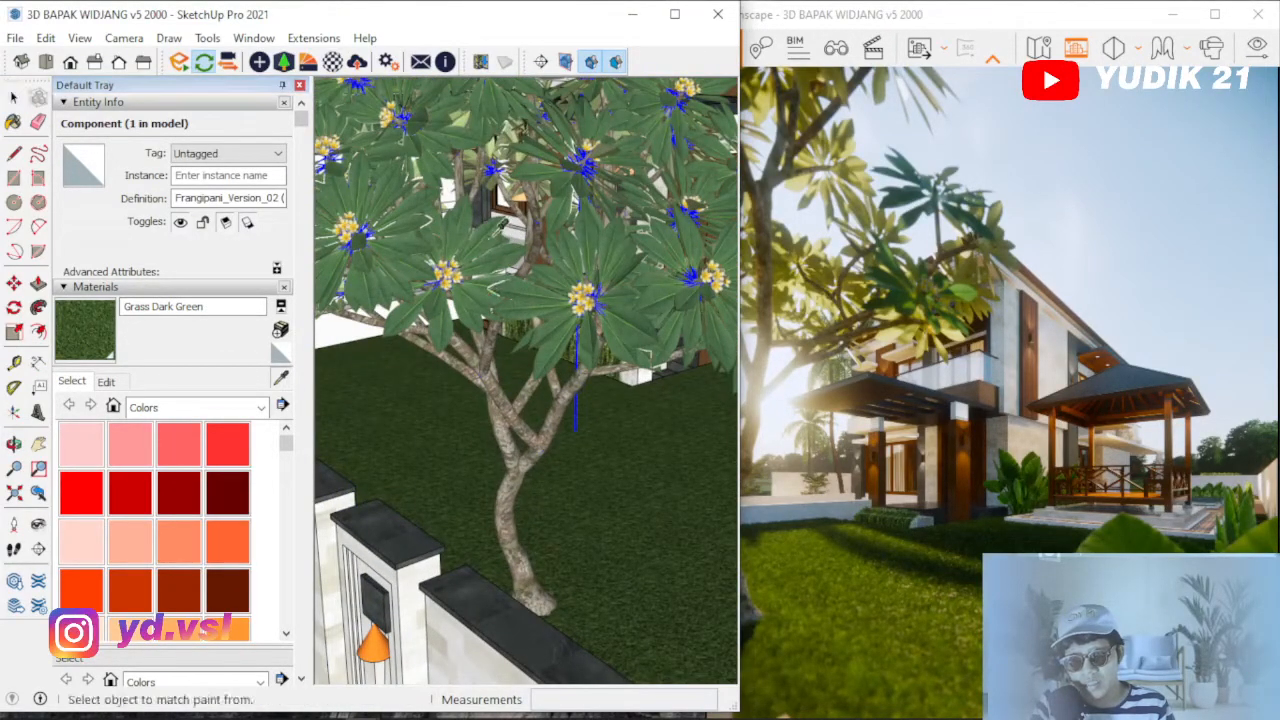
left_click(504, 194)
left_click(333, 63)
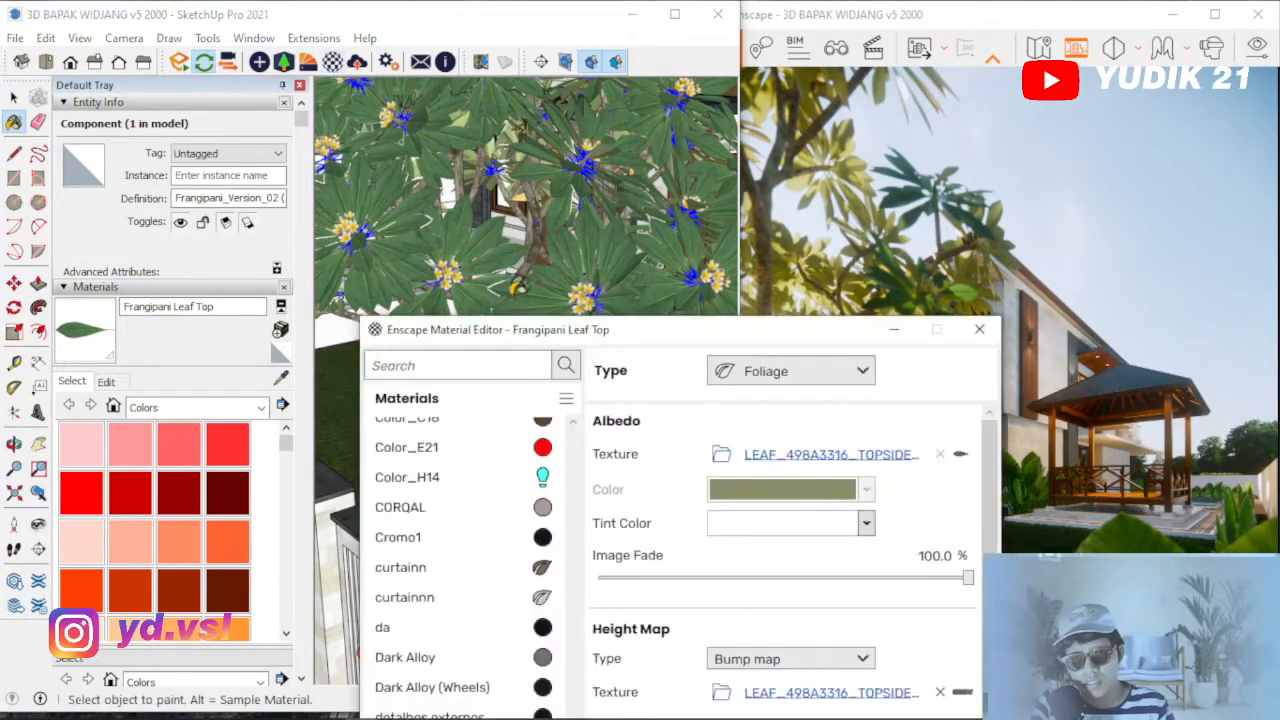
Review the Frangipani Leaf Top material's type options, albedo texture, bump map, reflection and cutout-transparency settings.
left_click_drag(643, 337, 342, 274)
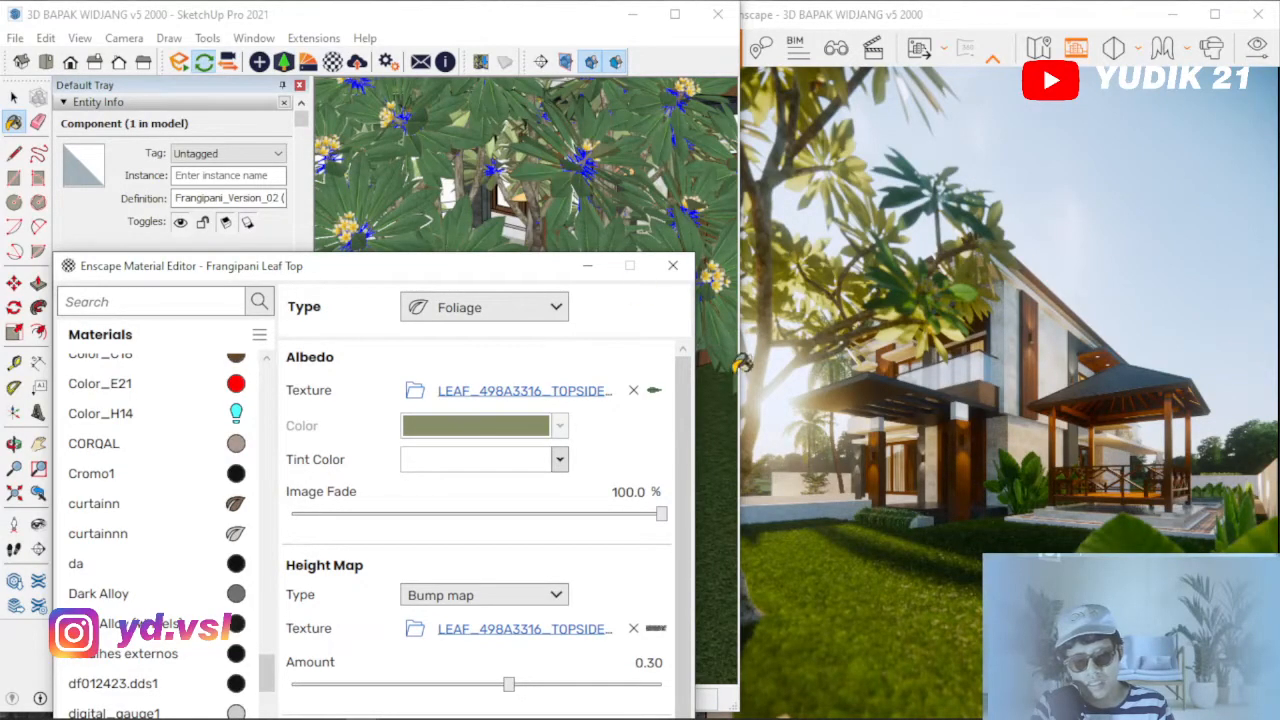
left_click_drag(447, 276, 745, 31)
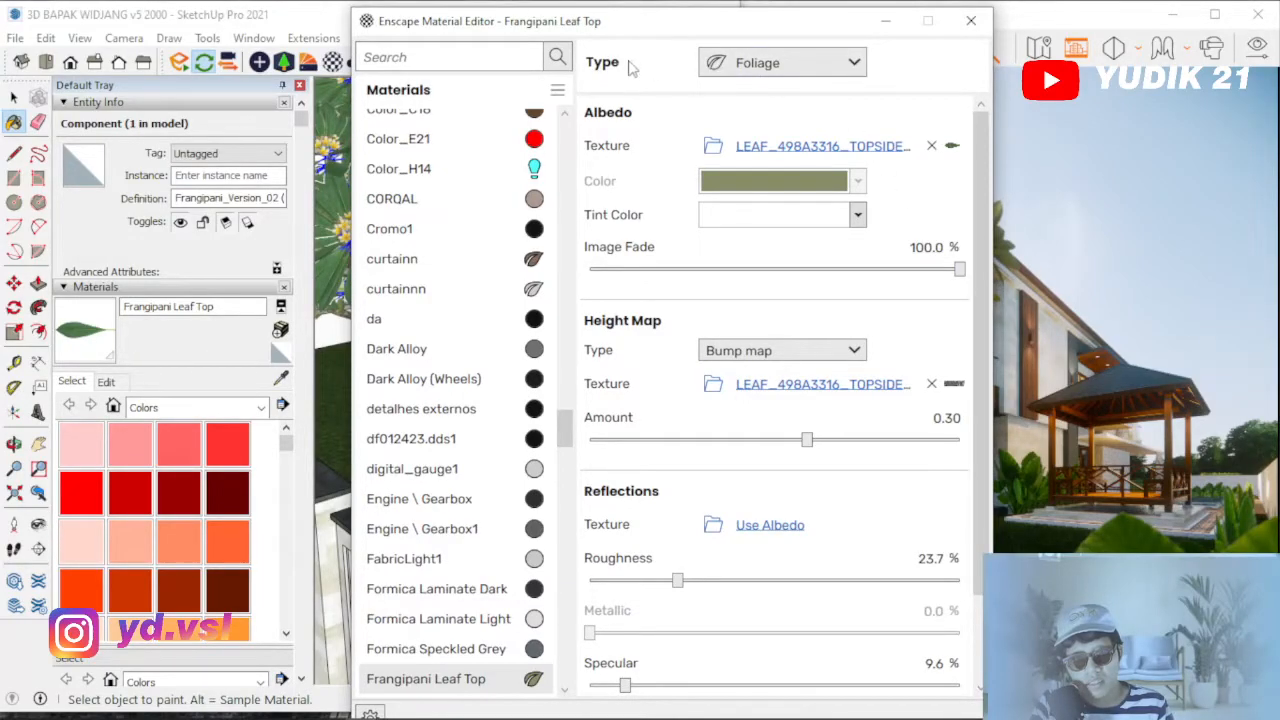
left_click(762, 68)
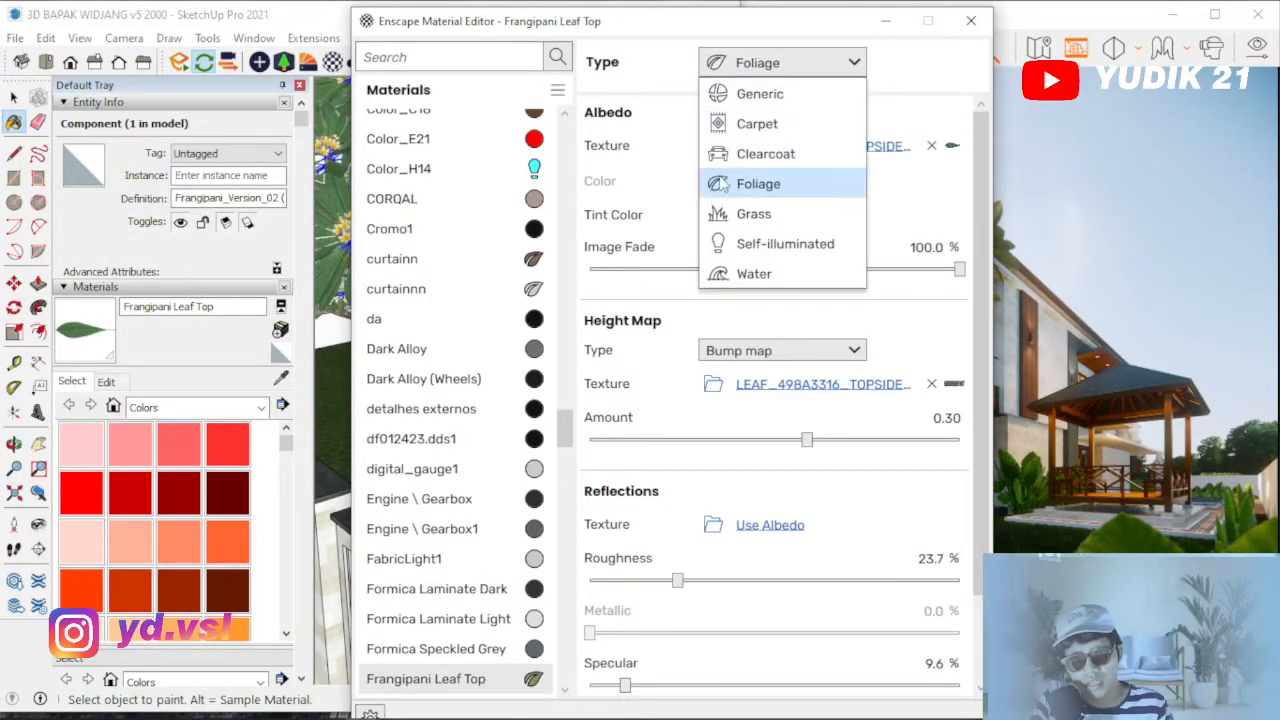
left_click(643, 137)
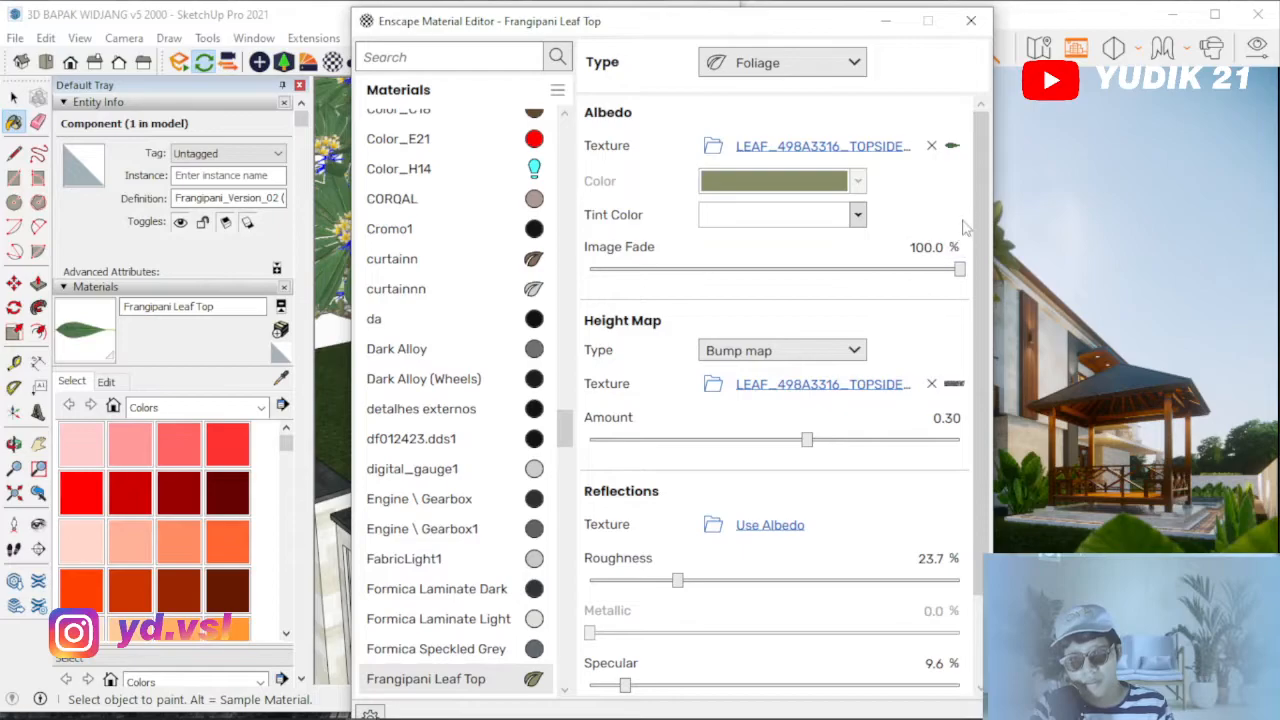
scroll(977, 242, "down", 3)
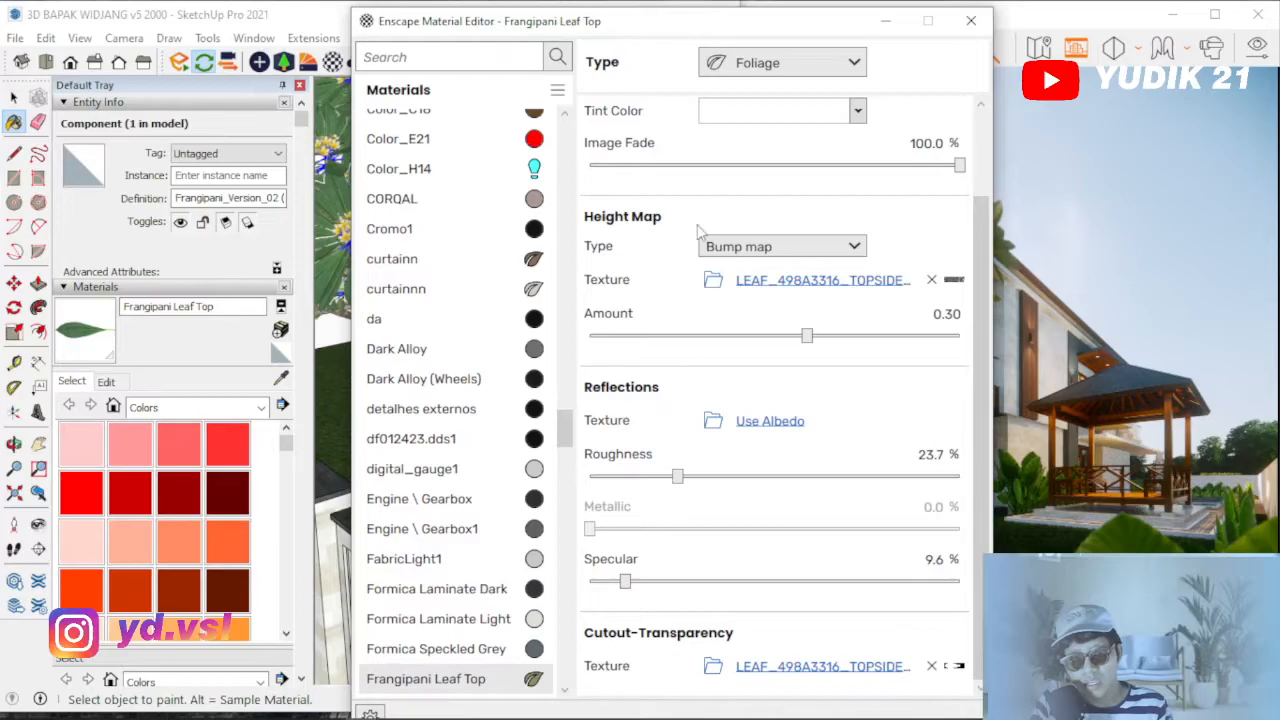
Set the Frangipani Leaf Top material's specular to 52.3% and its height map type to Displacement map.
left_click_drag(671, 34, 385, 77)
left_click_drag(341, 623, 505, 625)
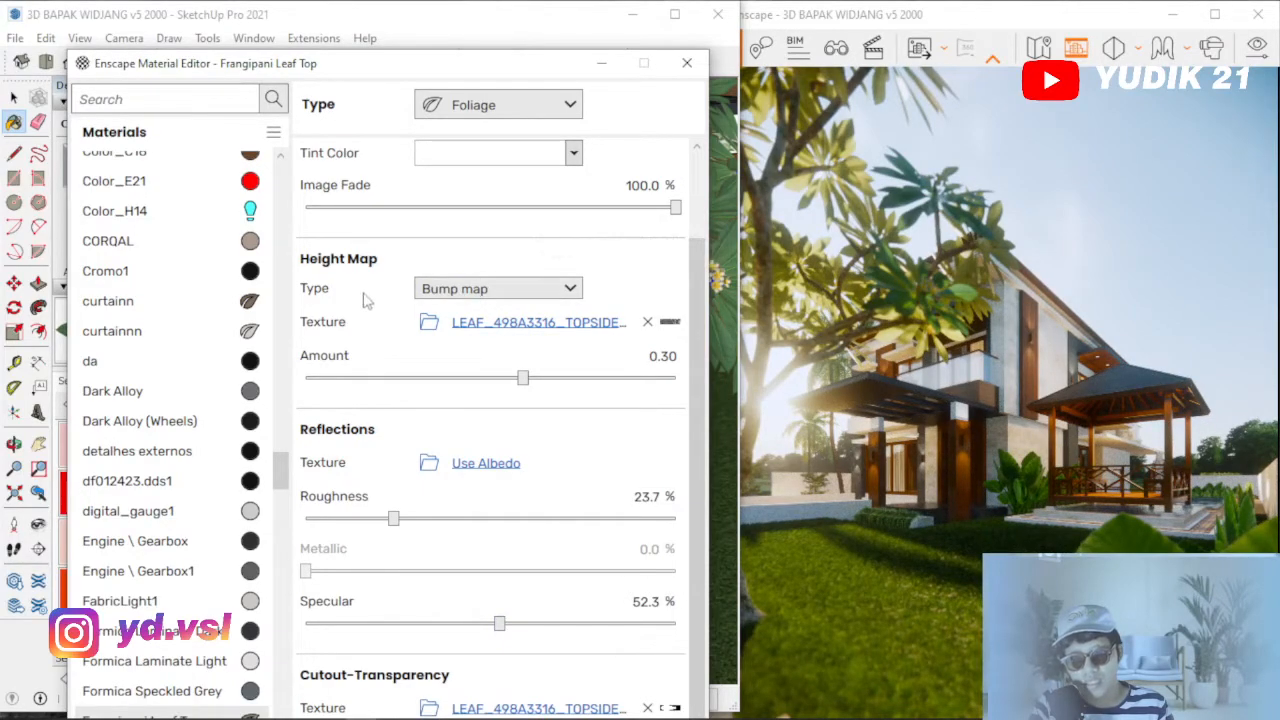
left_click(458, 292)
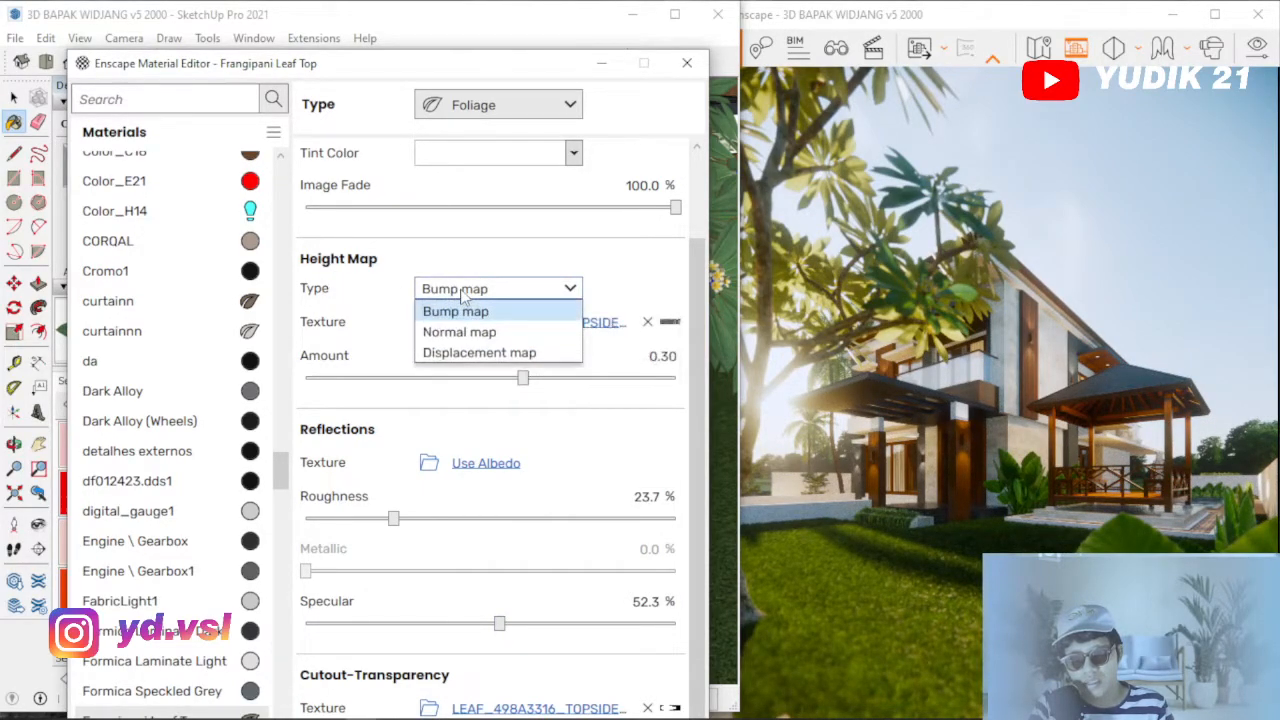
left_click(456, 352)
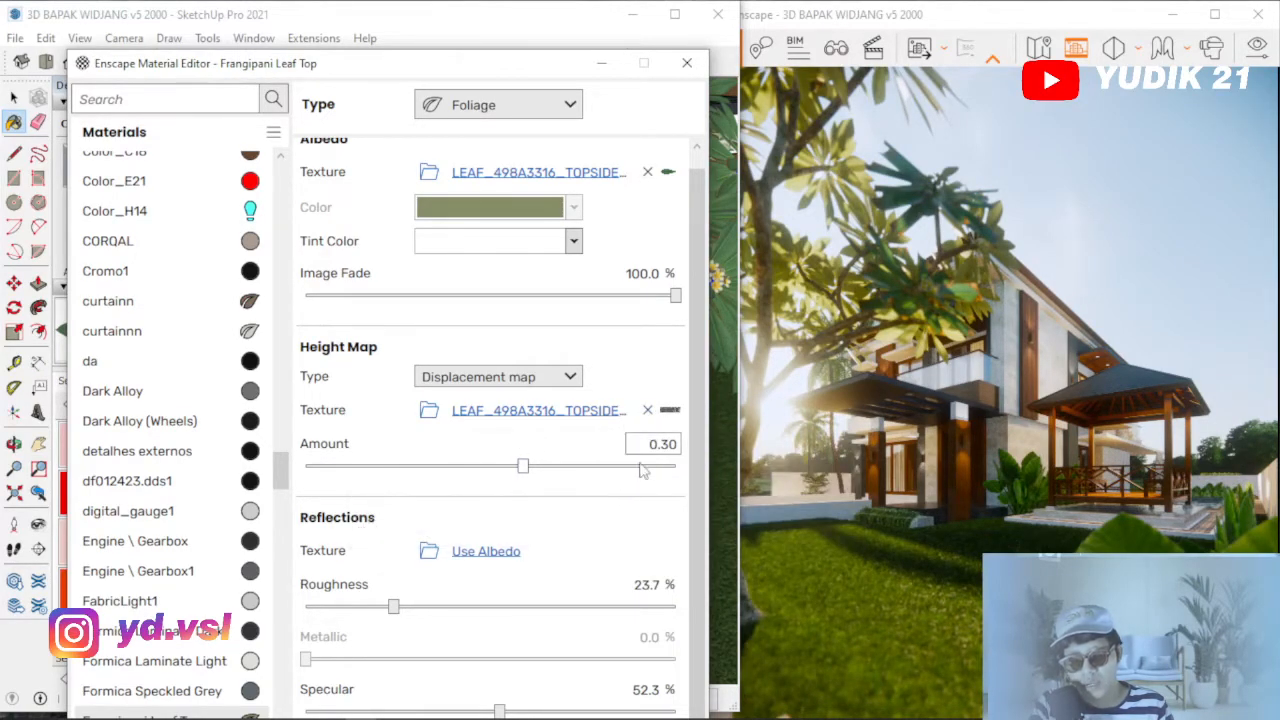
Sample the bark material from the frangipani tree's trunk to load it in the Enscape Material Editor.
mouse_move(537, 66)
left_mouse_down()
mouse_move(537, 151)
mouse_move(621, 418)
mouse_move(973, 501)
left_mouse_up()
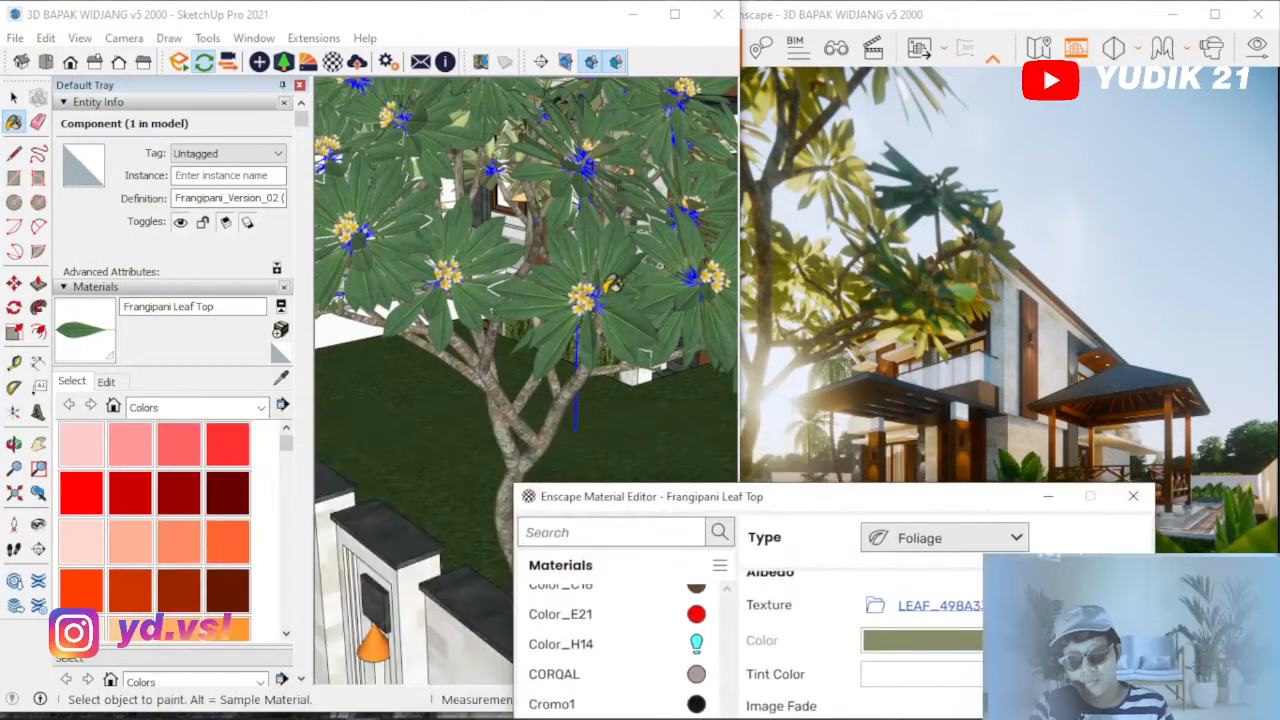
middle_click_drag(500, 275, 508, 318)
scroll(508, 320, "down", 3)
scroll(514, 424, "up", 5)
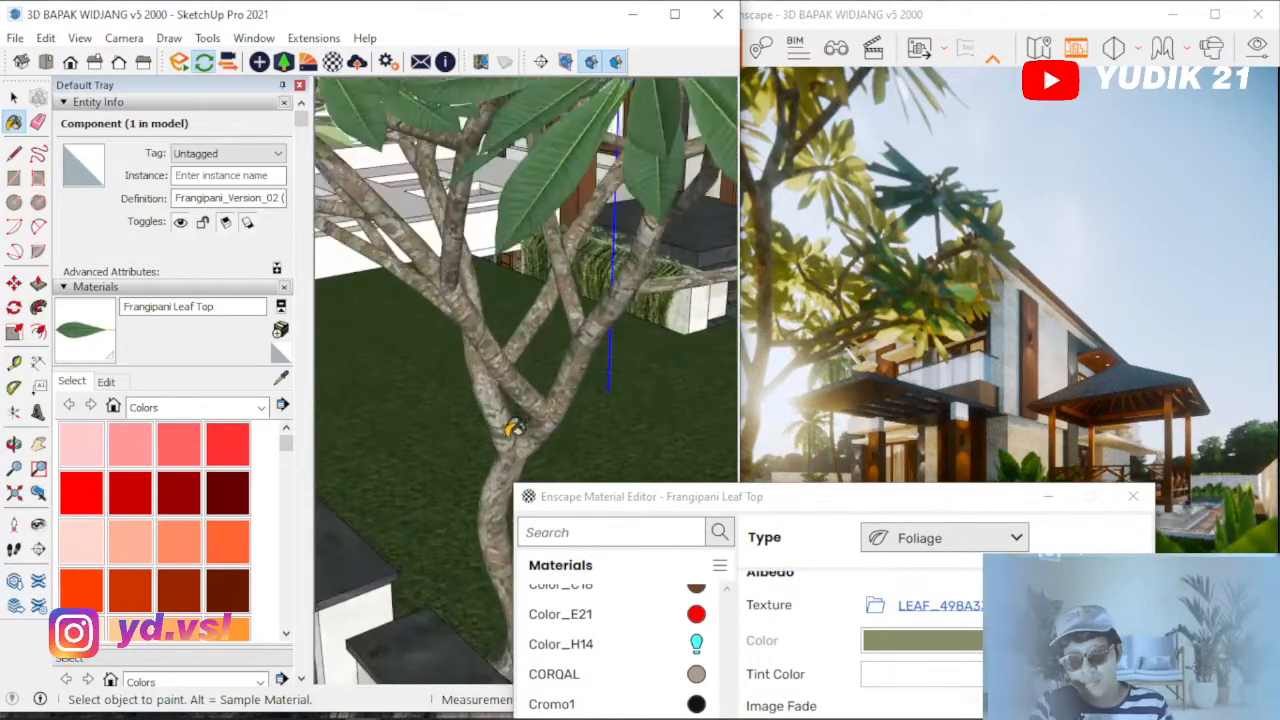
left_click(281, 378)
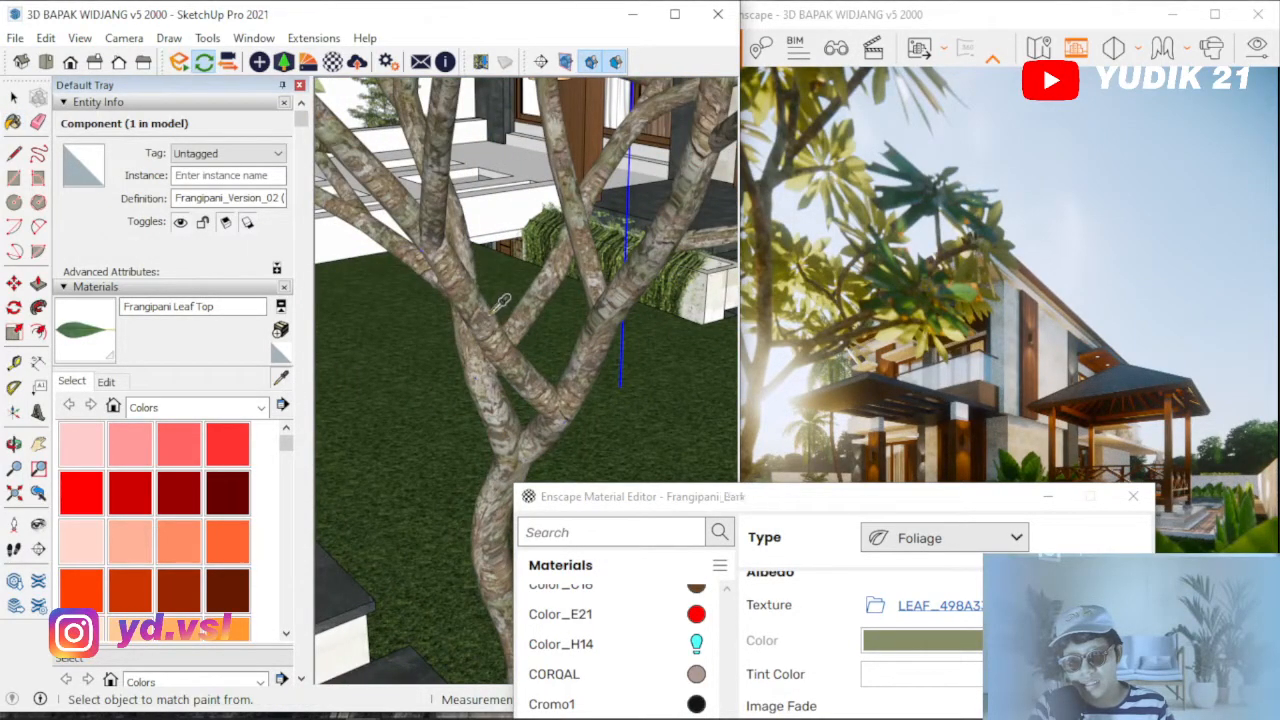
left_click(494, 308)
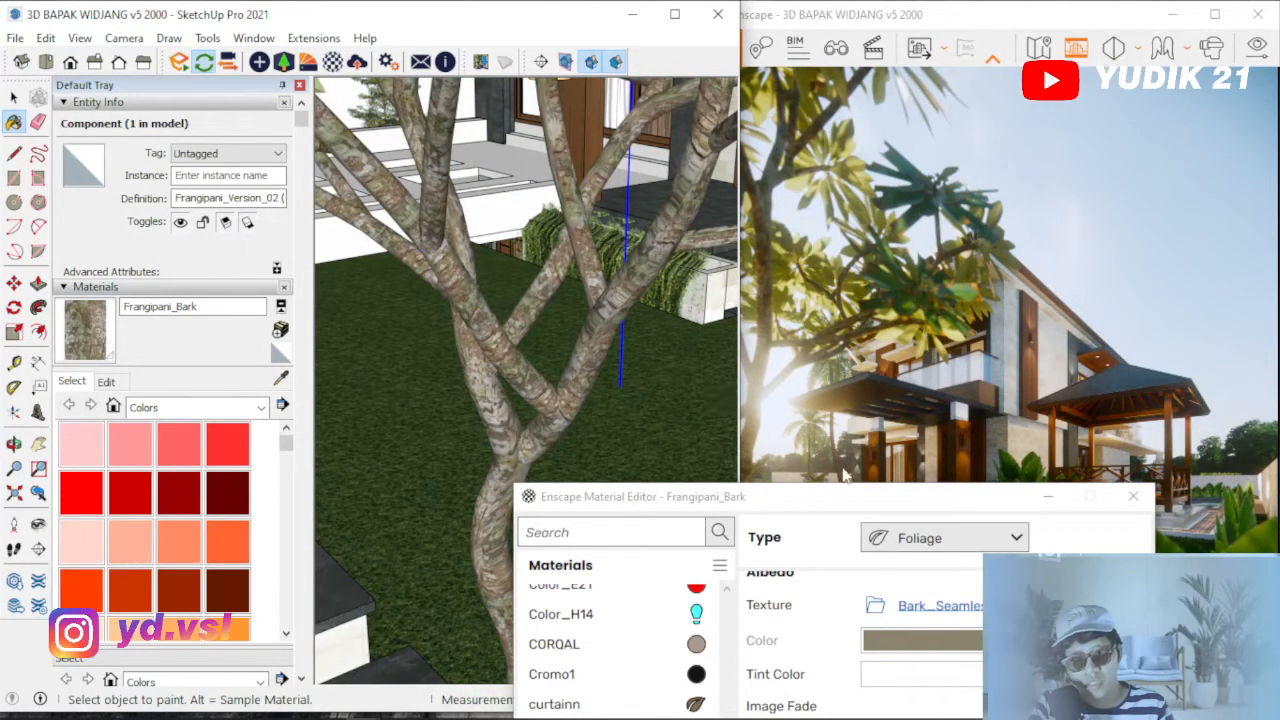
Review the Frangipani_Bark material's texture and reflection settings, and set its height map type to Displacement map.
mouse_move(841, 506)
left_mouse_down()
mouse_move(760, 661)
mouse_move(460, 387)
mouse_move(248, 142)
mouse_move(182, 138)
left_mouse_up()
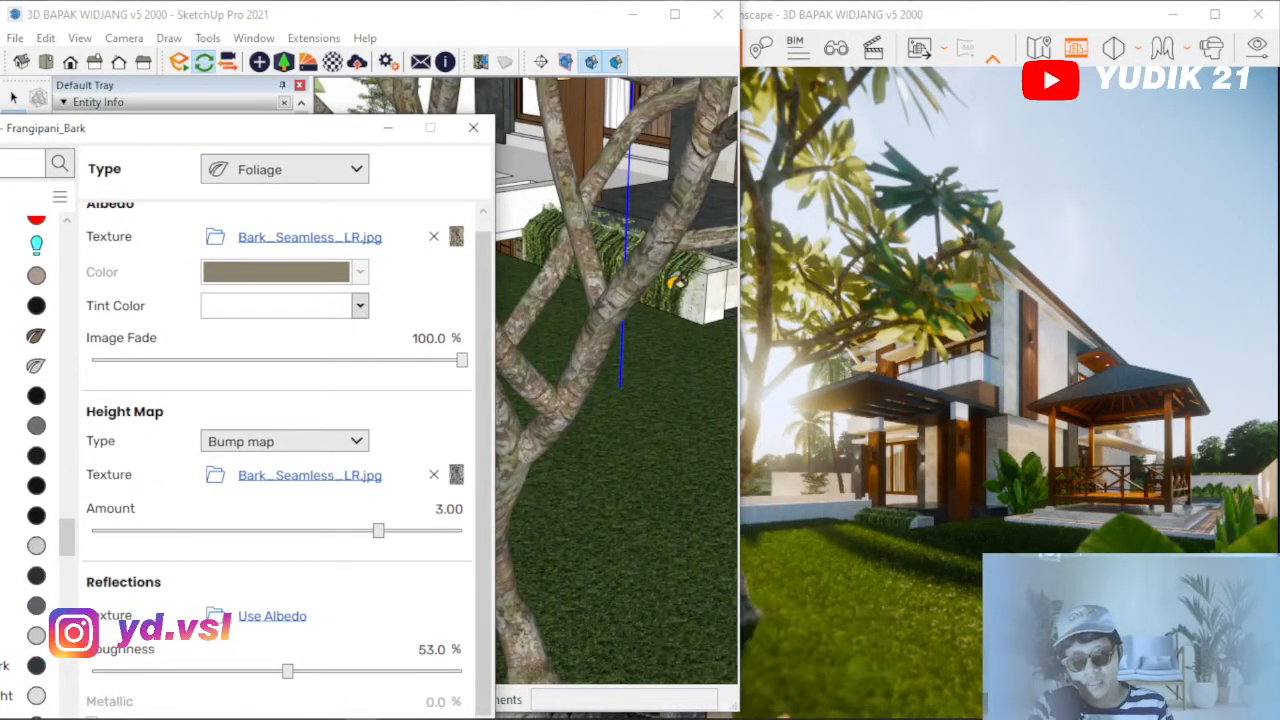
left_click_drag(324, 145, 410, 53)
left_click_drag(576, 172, 576, 290)
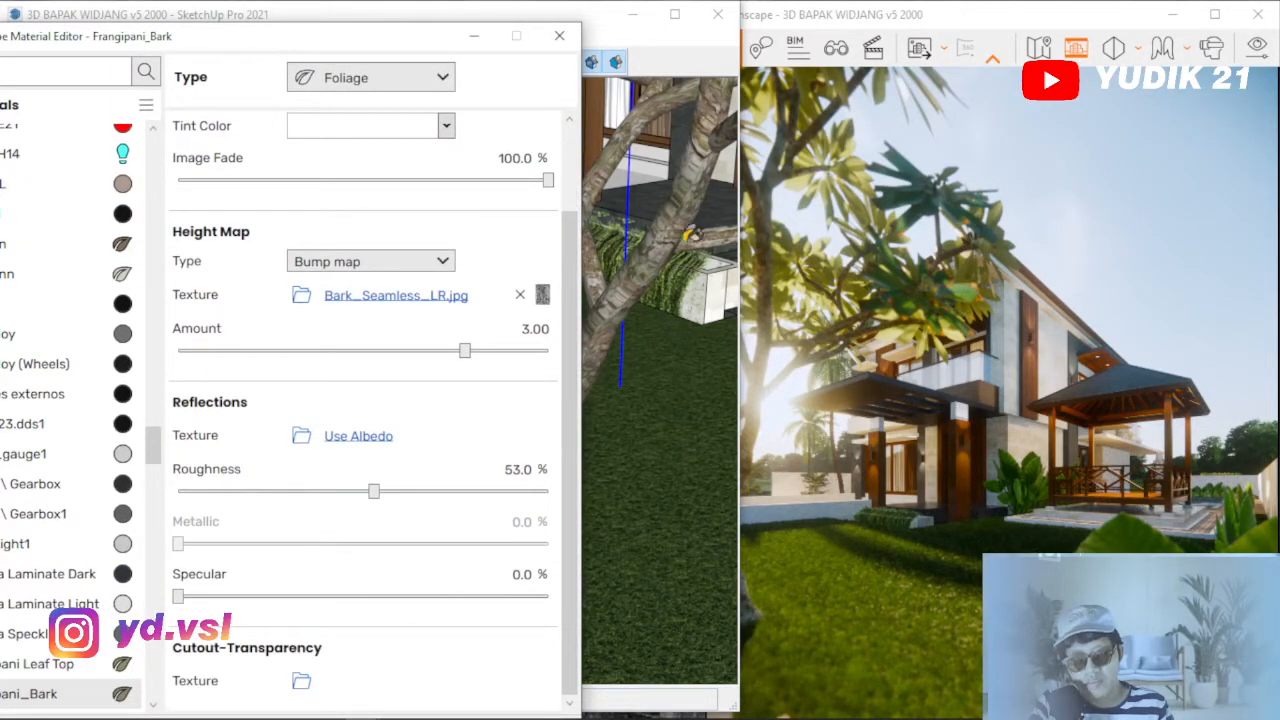
left_click_drag(576, 289, 570, 318)
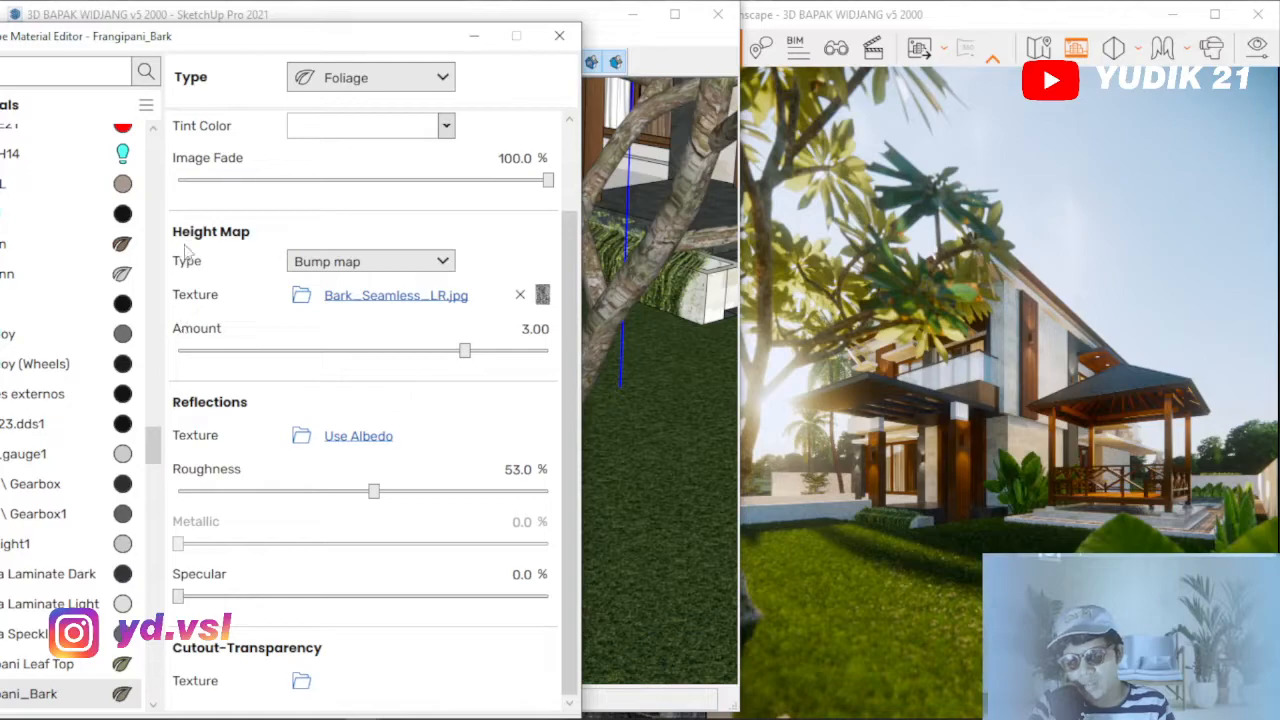
left_click(336, 262)
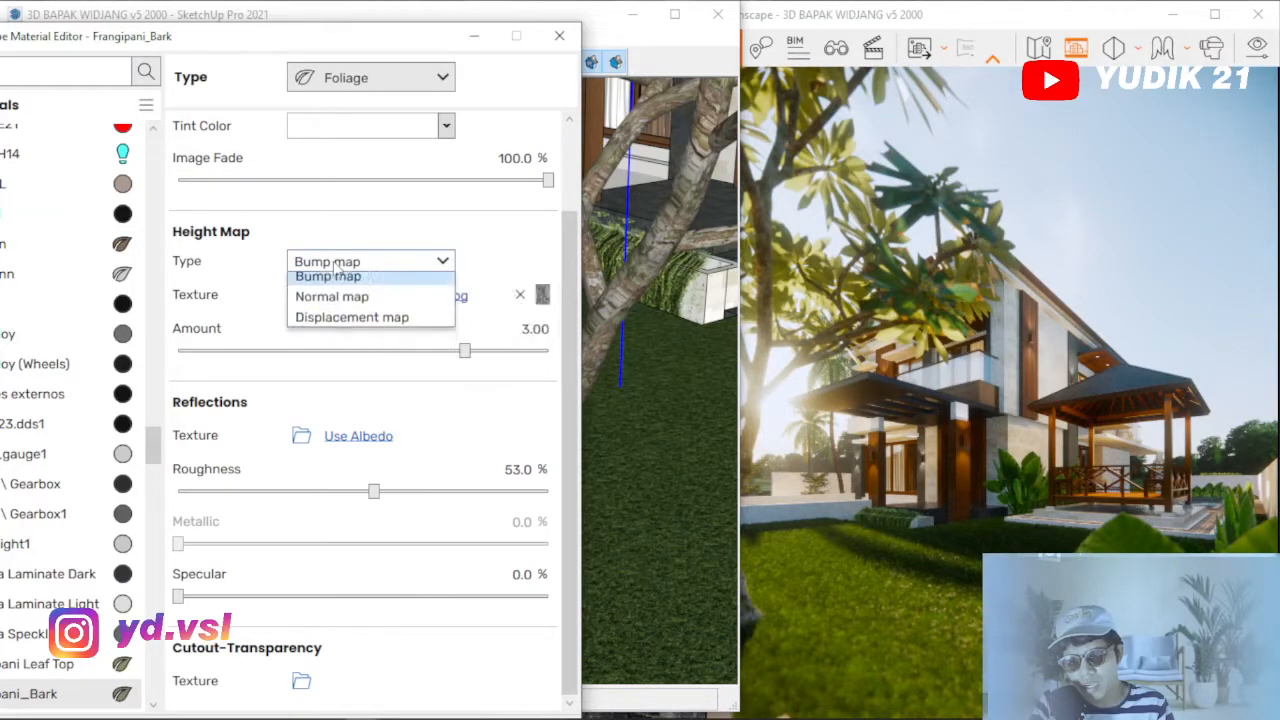
left_click(336, 325)
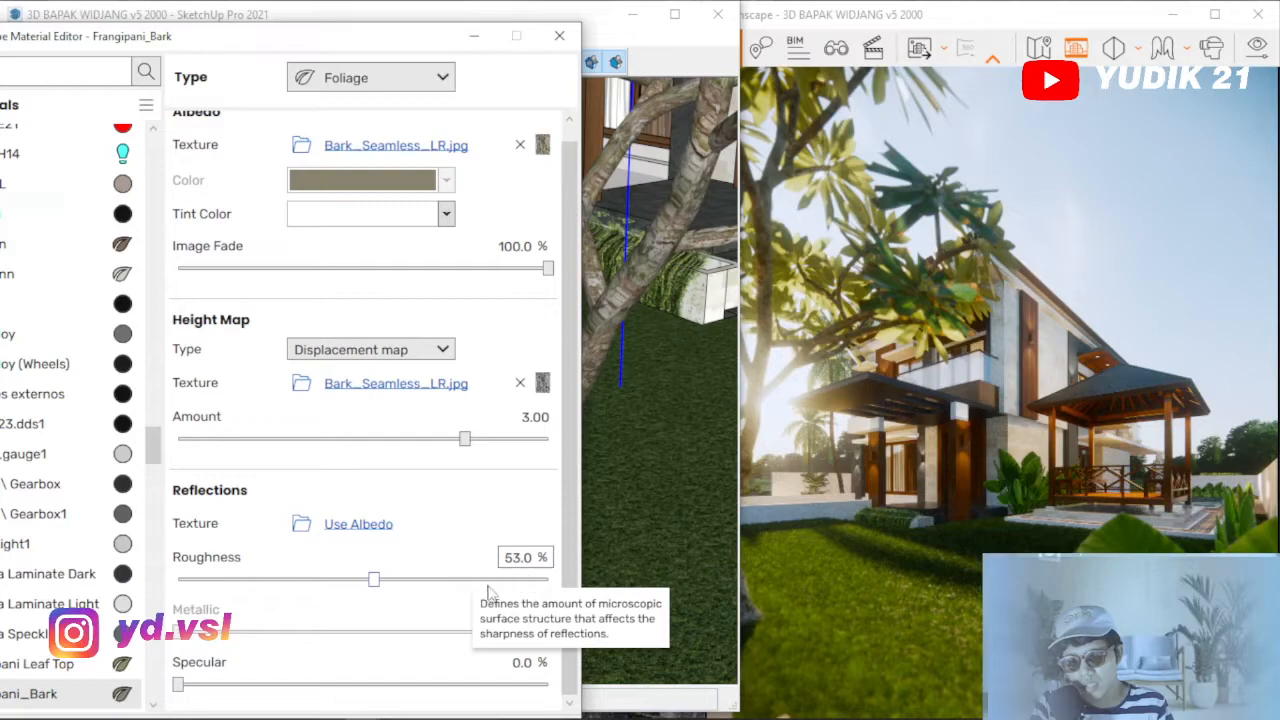
Set the Frangipani_Bark material's specular to 24.1% and move the material editor off the model view.
left_click_drag(179, 684, 267, 685)
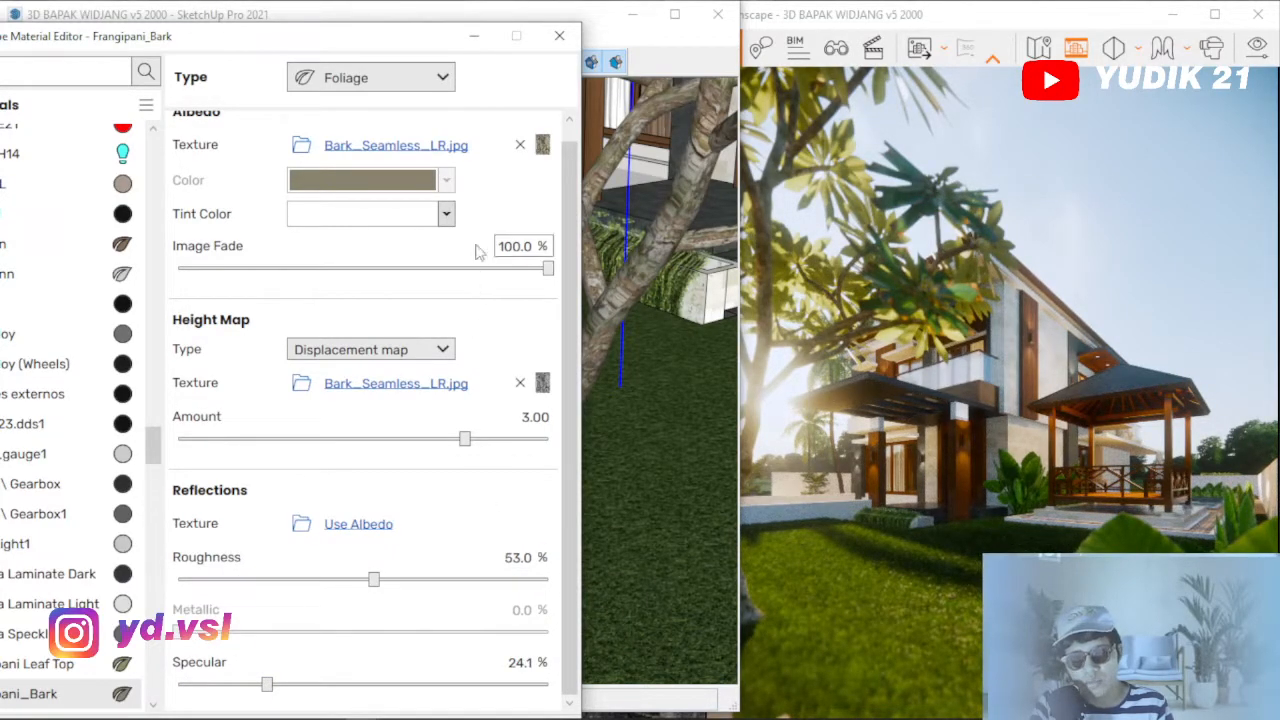
mouse_move(505, 52)
left_mouse_down()
mouse_move(874, 307)
mouse_move(997, 510)
left_mouse_up()
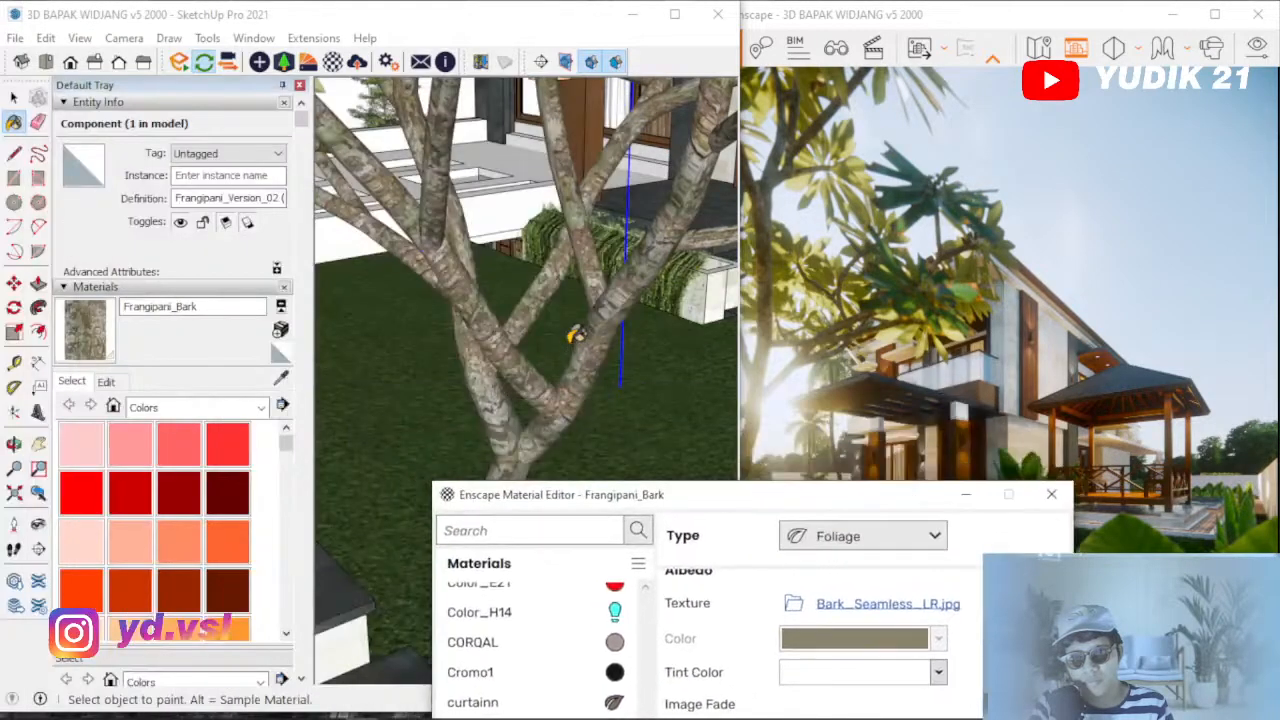
Examine the frangipani tree, garden plants, gazebo and front façade with material sampling active.
left_click(283, 381)
mouse_move(482, 320)
middle_mouse_down()
mouse_move(432, 349)
mouse_move(486, 367)
middle_mouse_up()
scroll(431, 350, "down", 3)
scroll(431, 350, "down", 3)
middle_click_drag(567, 318, 312, 364)
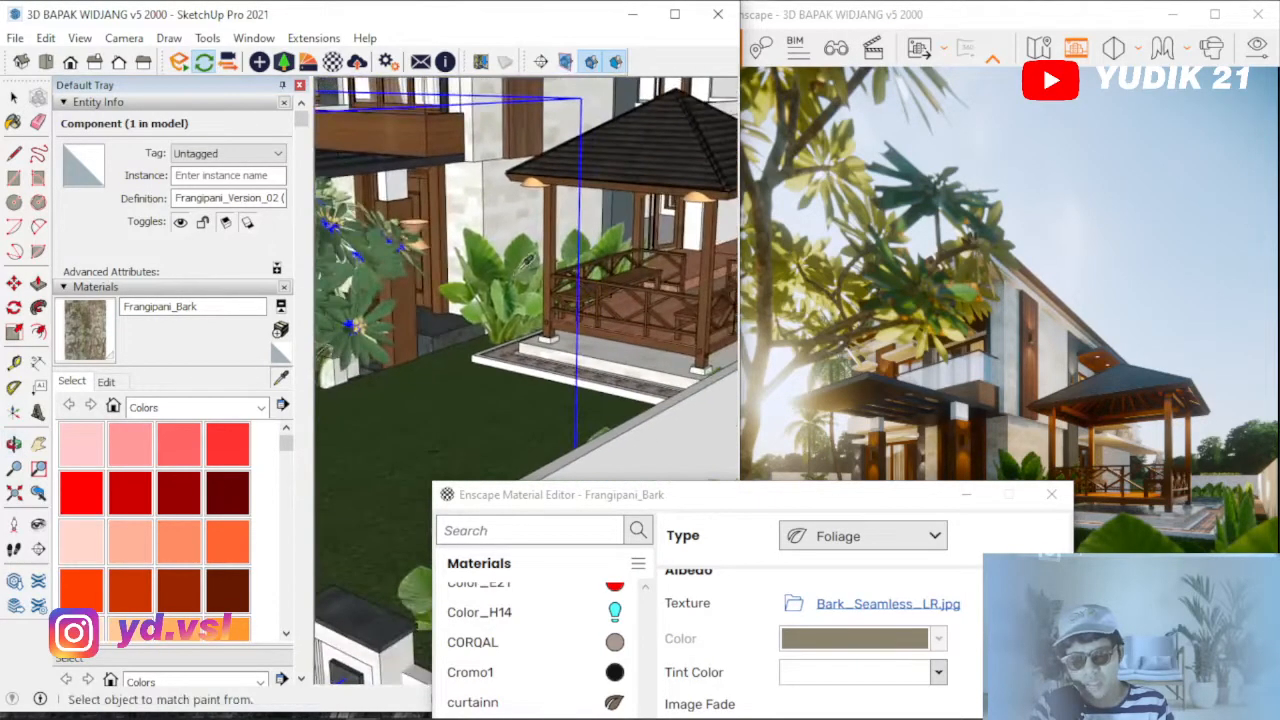
scroll(531, 256, "up", 4)
middle_click_drag(546, 320, 575, 332)
scroll(598, 347, "down", 4)
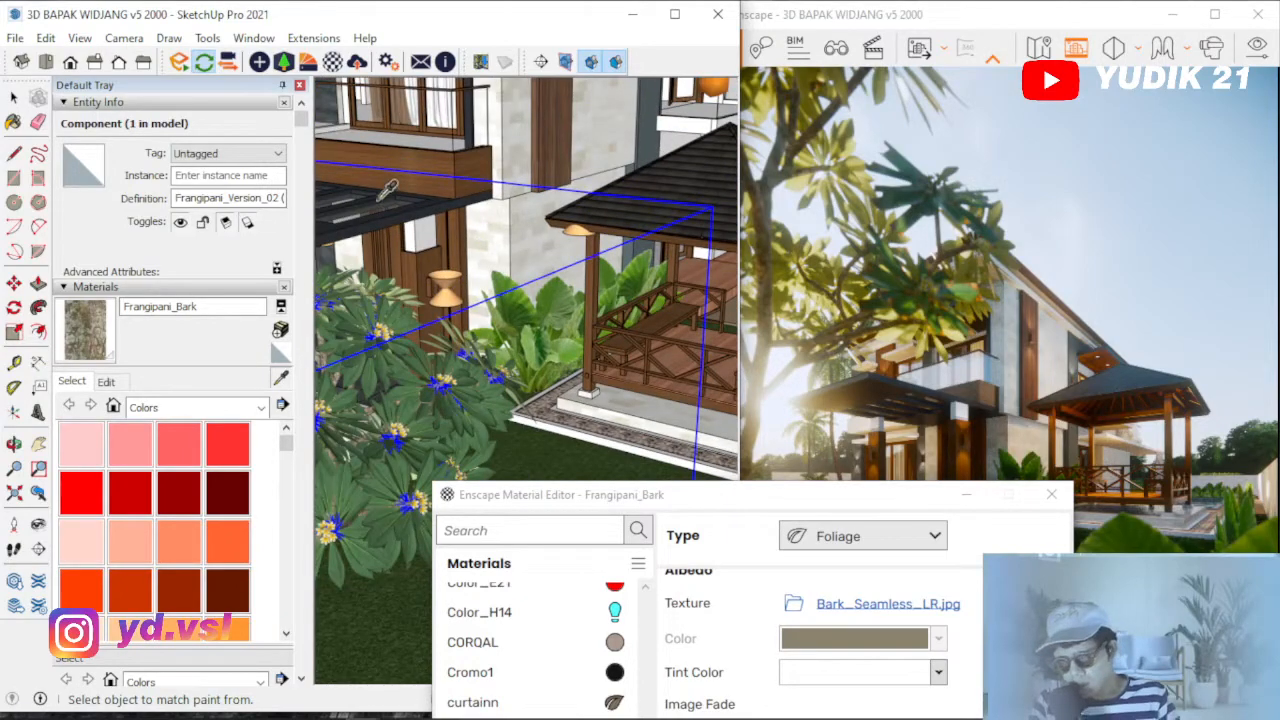
scroll(381, 213, "up", 3)
scroll(387, 221, "down", 3)
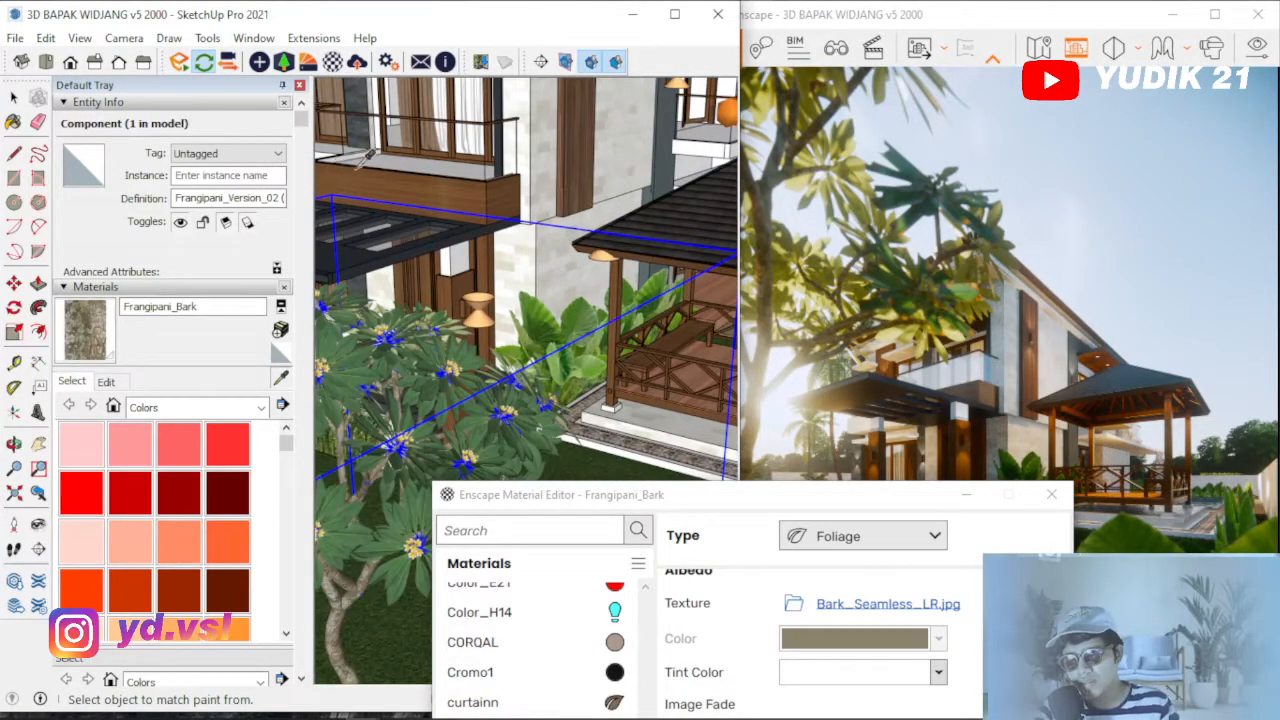
scroll(385, 170, "up", 4)
scroll(522, 245, "down", 1)
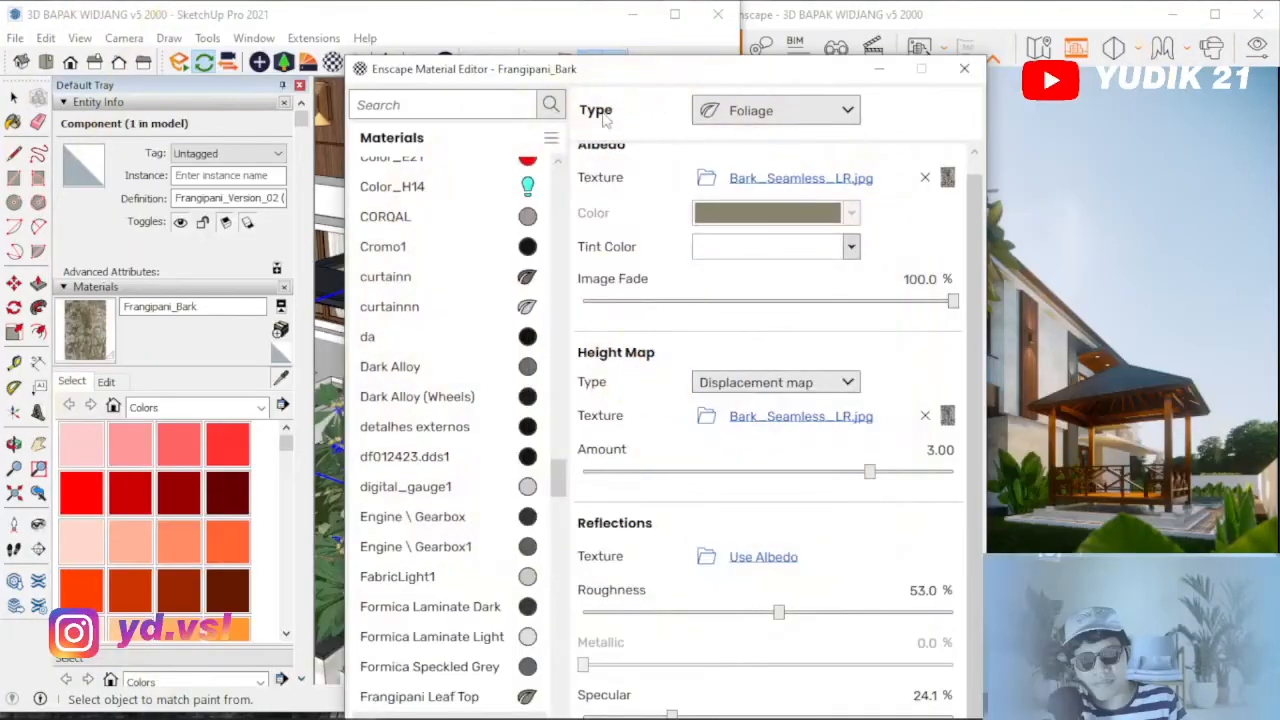
Review the Frangipani_Bark material's height map and reflection settings, and clear the material editor from the model view.
mouse_move(608, 63)
left_mouse_down()
mouse_move(610, 92)
mouse_move(405, 400)
mouse_move(409, 468)
left_mouse_up()
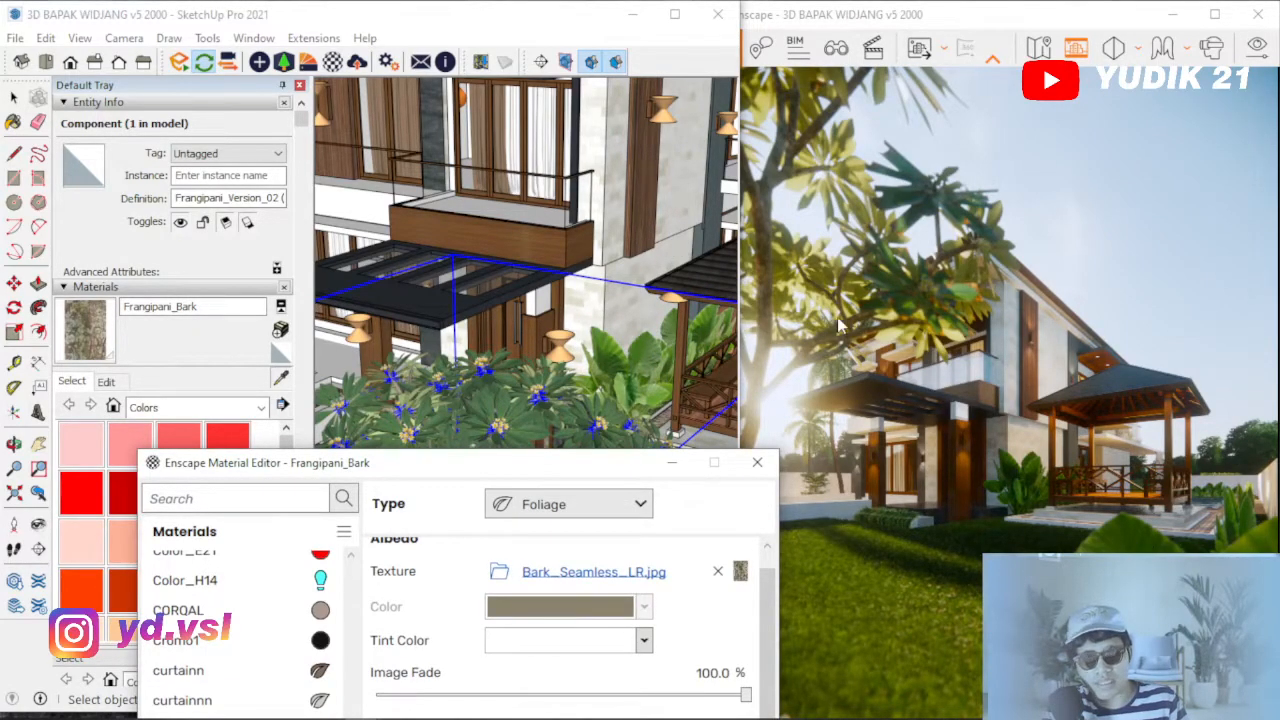
left_click_drag(597, 456, 712, 73)
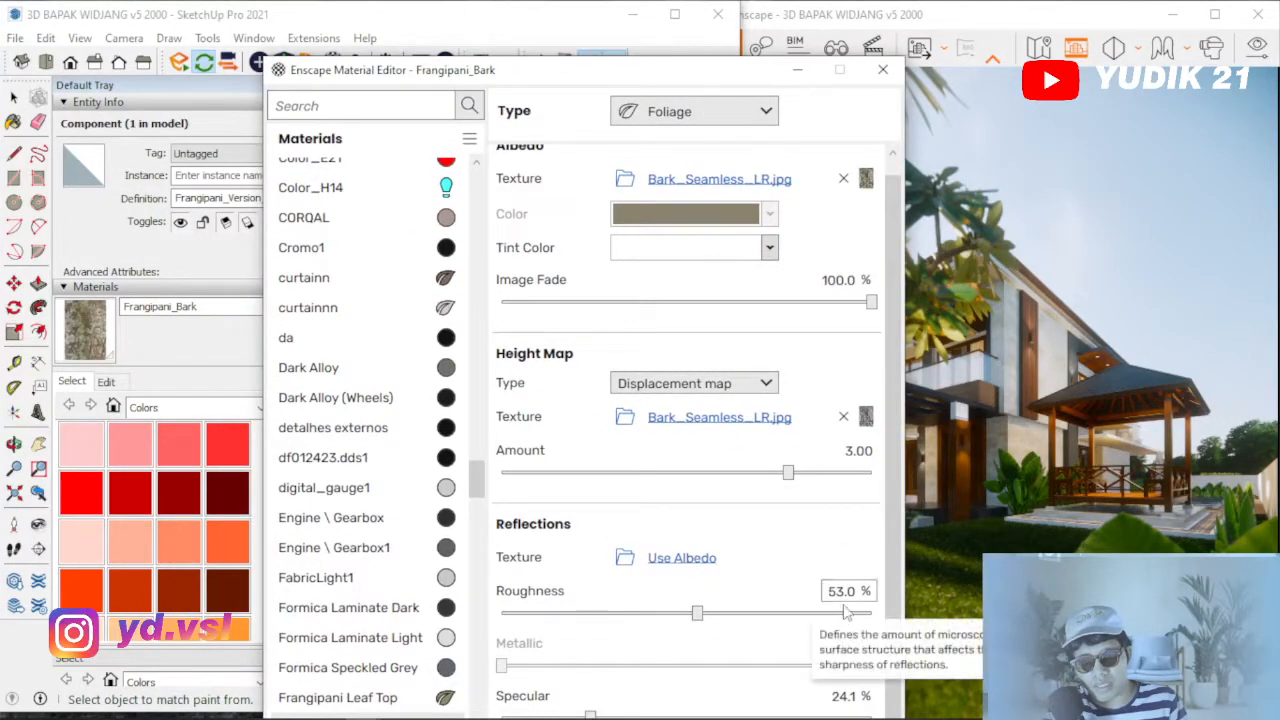
left_click(882, 69)
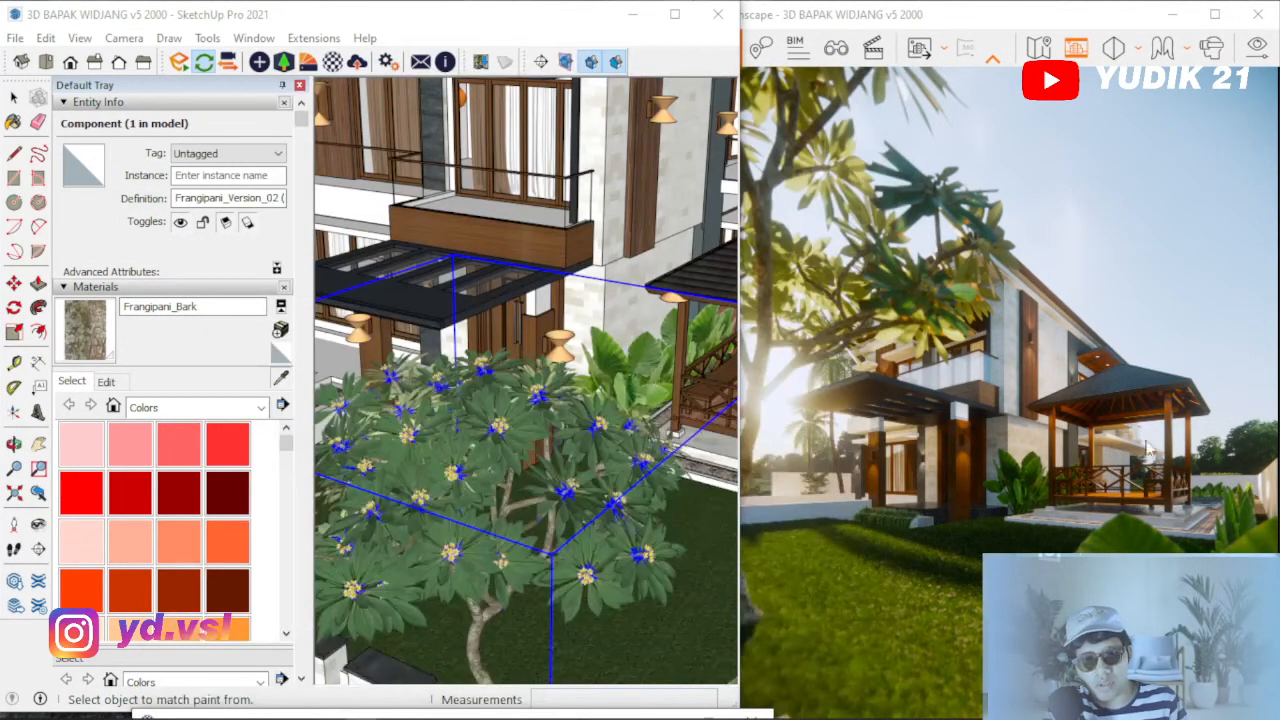
left_click(557, 716)
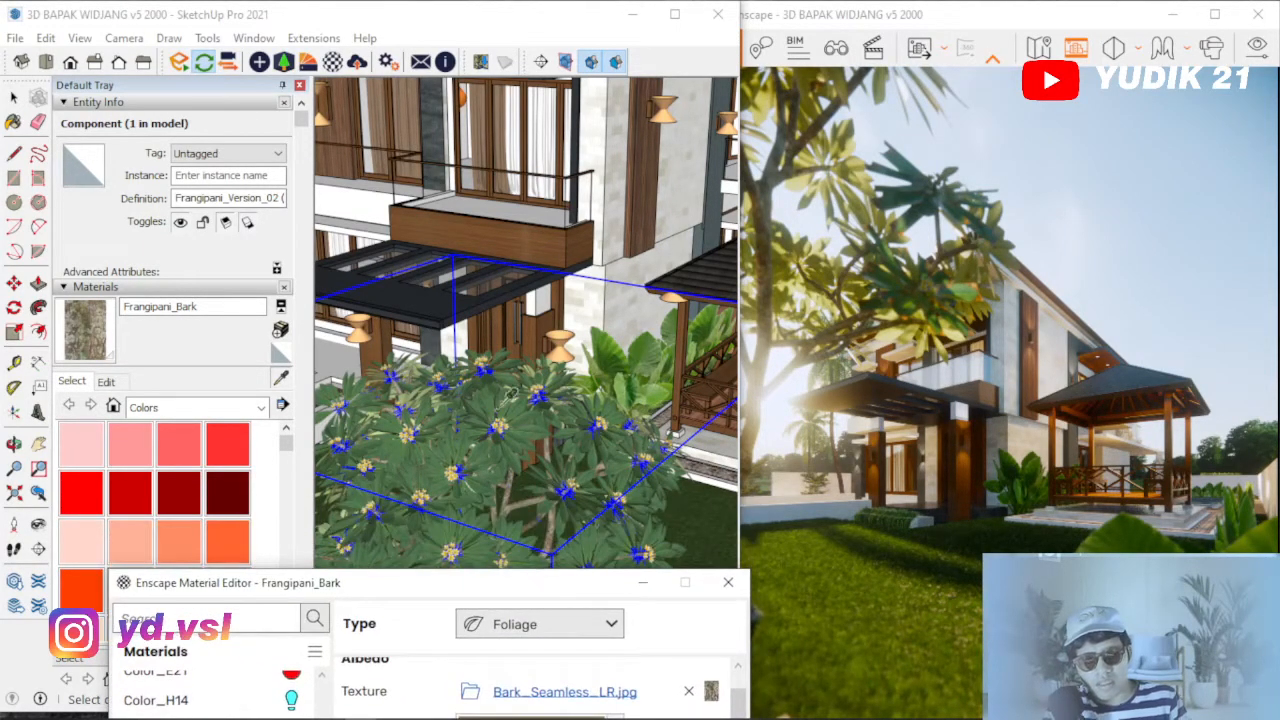
Leave material sampling and examine the house exterior, carport roof and front garden from above.
middle_click_drag(497, 352, 530, 410)
scroll(614, 379, "down", 3)
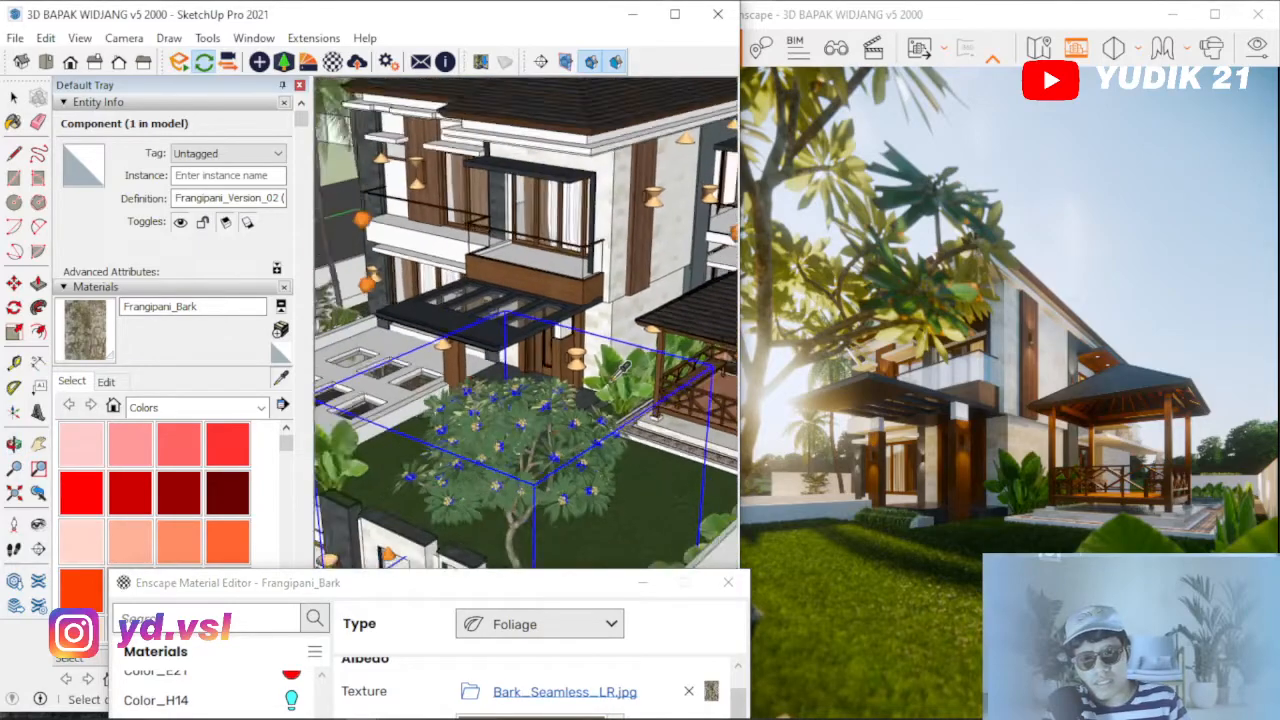
scroll(621, 372, "down", 4)
mouse_move(611, 420)
middle_mouse_down()
mouse_move(508, 410)
mouse_move(575, 376)
middle_mouse_up()
scroll(574, 374, "down", 1)
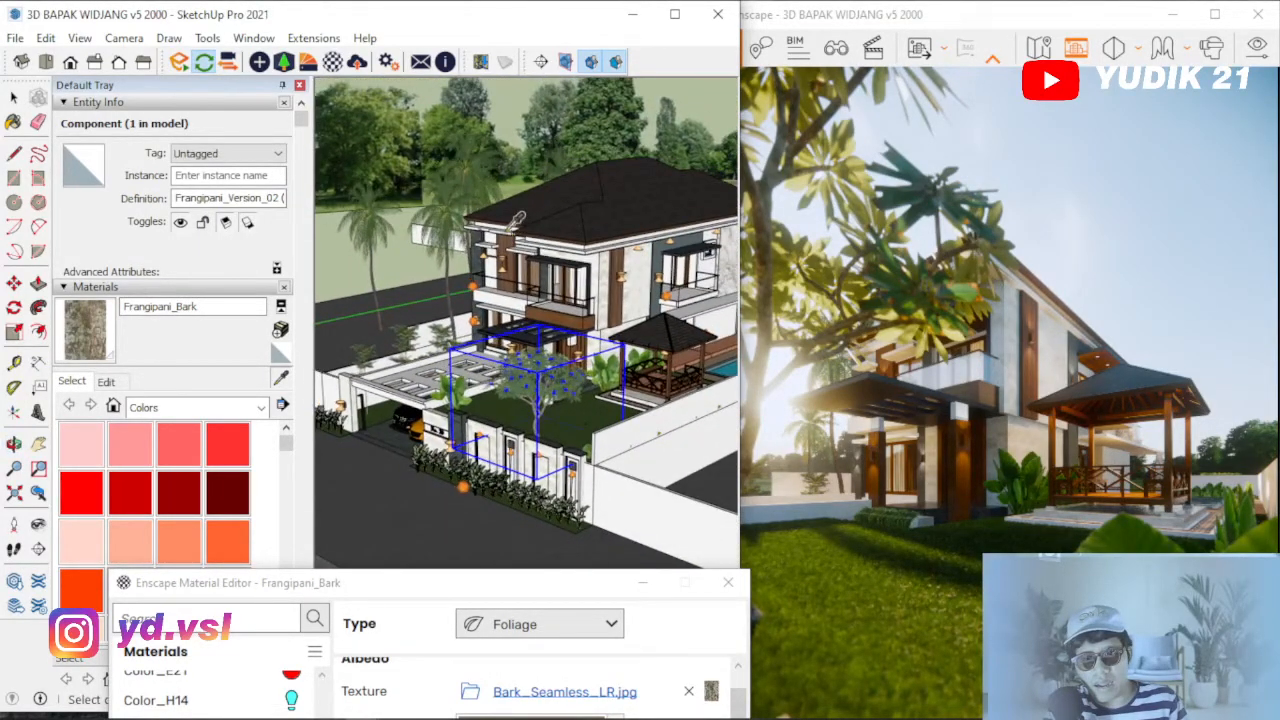
scroll(517, 220, "up", 2)
key("space")
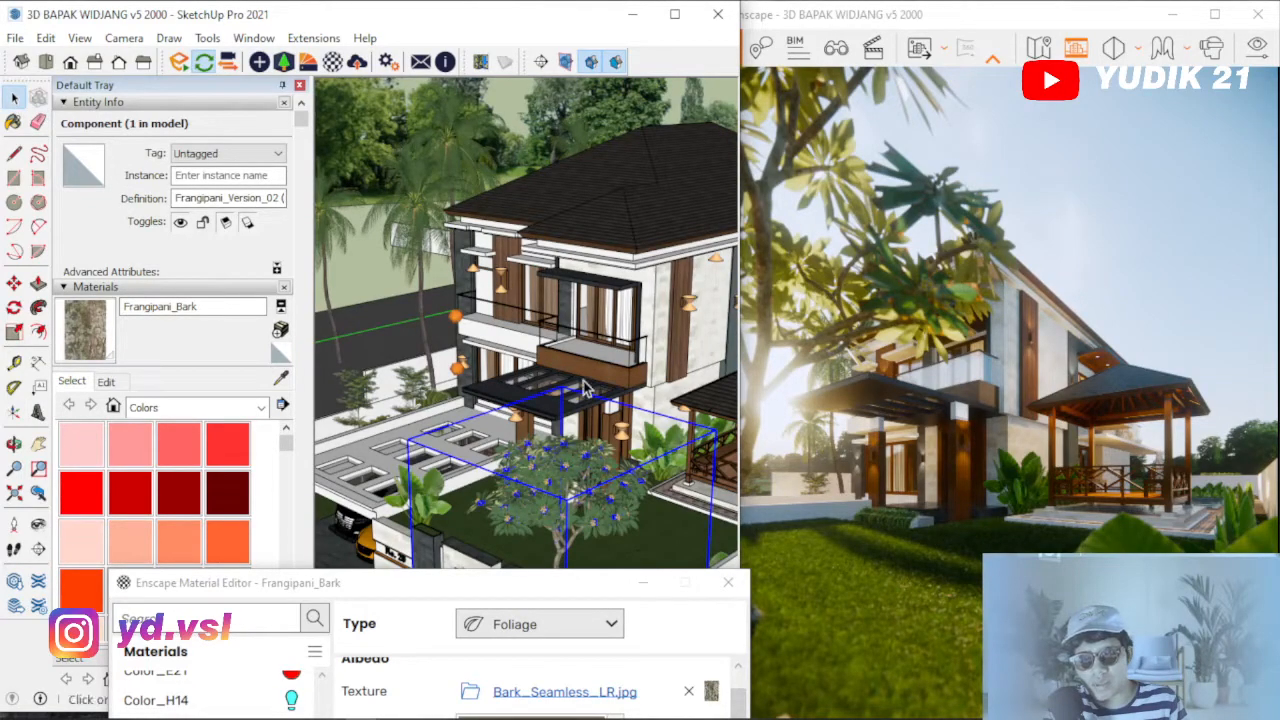
middle_click_drag(587, 390, 605, 386)
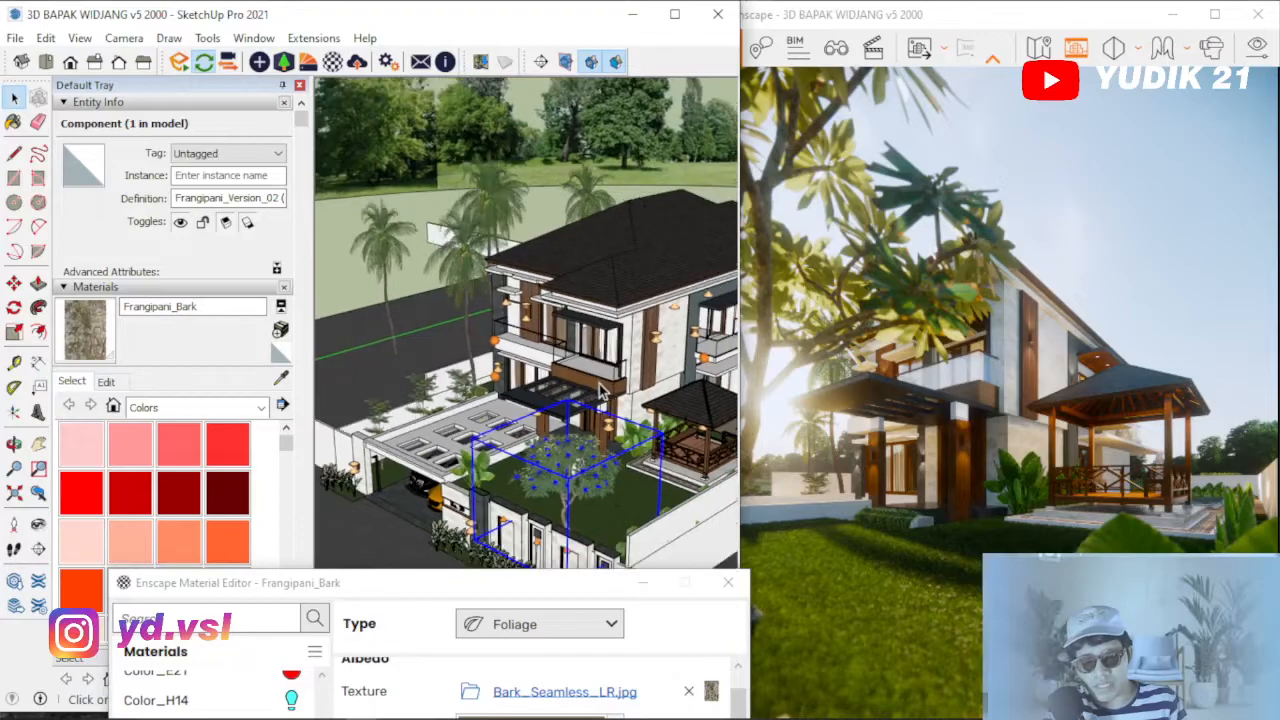
middle_click_drag(508, 410, 514, 468)
scroll(428, 392, "up", 2)
scroll(429, 398, "up", 2)
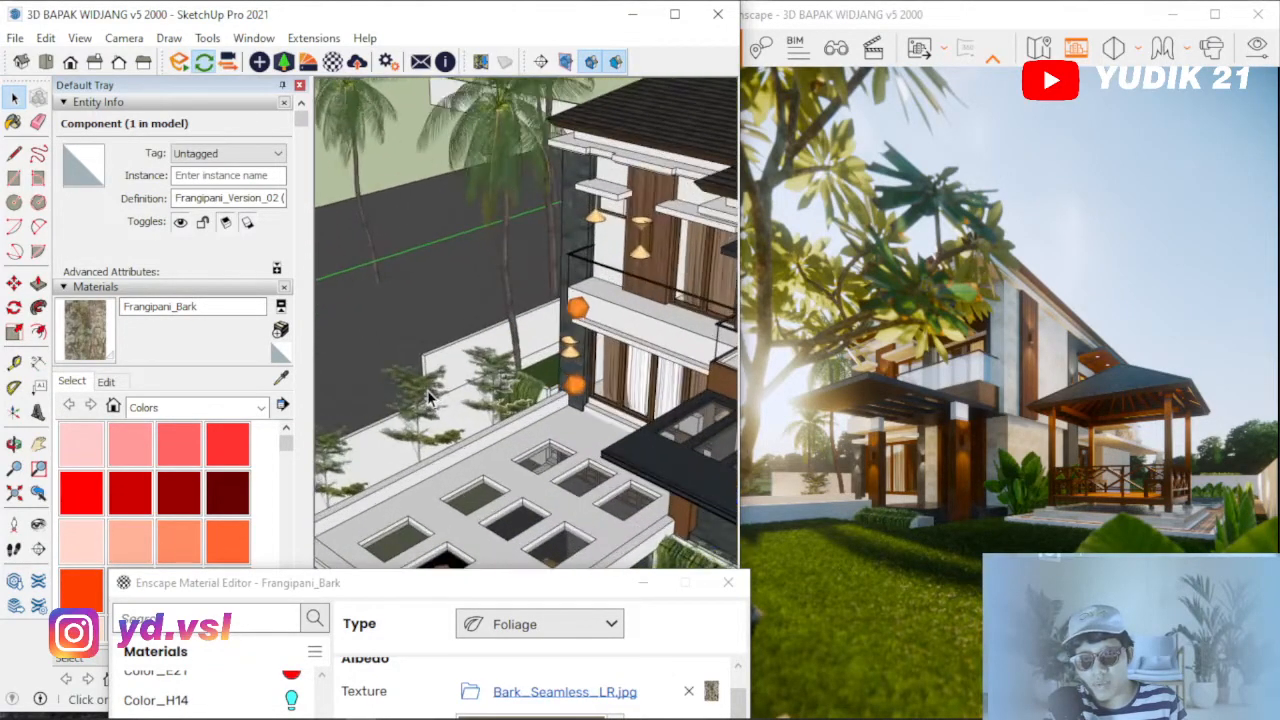
scroll(438, 405, "down", 3)
scroll(611, 542, "up", 1)
scroll(611, 542, "up", 1)
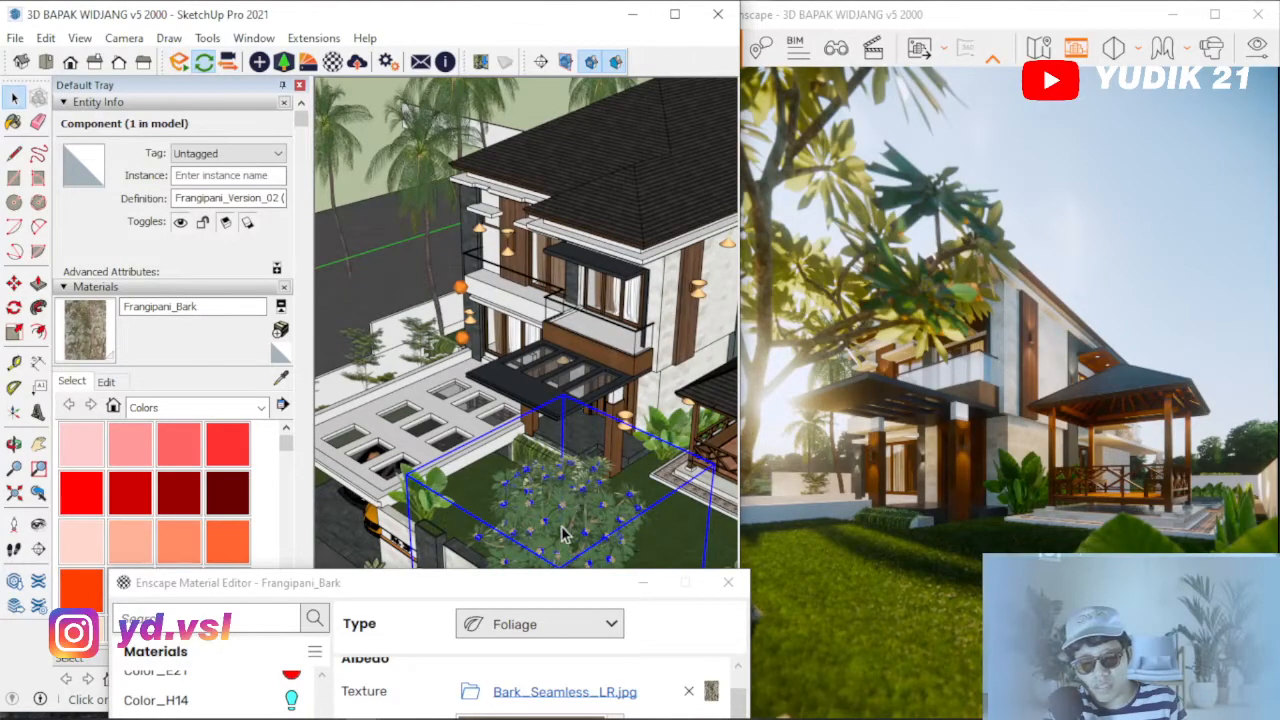
left_click_drag(565, 594, 556, 629)
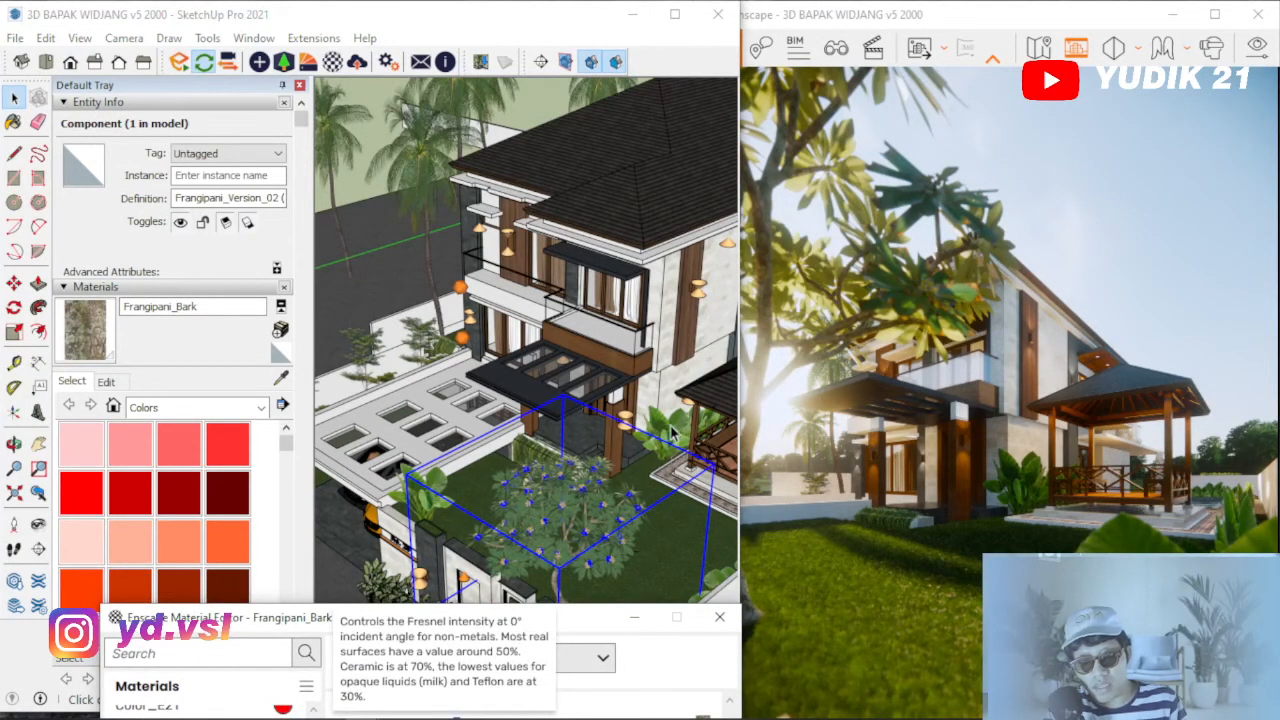
Select the house group and examine the carport, side-yard shrubs and palm trees beside it.
left_click(677, 425)
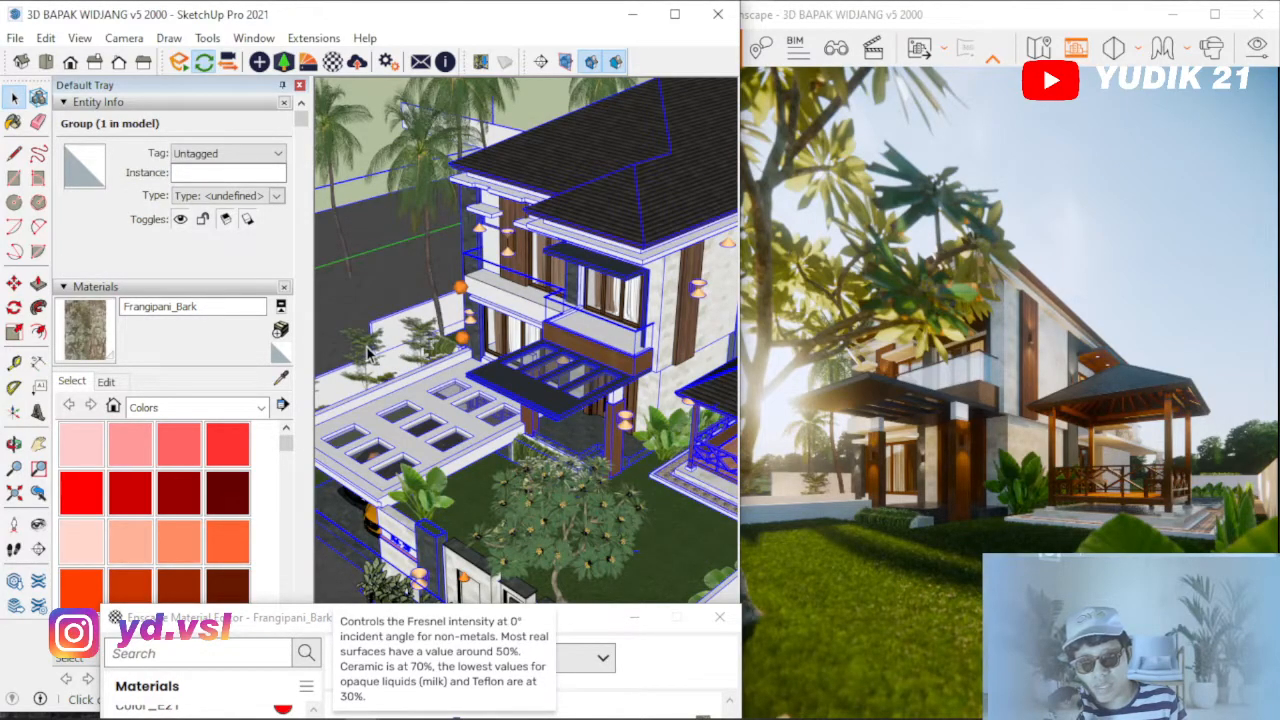
scroll(651, 534, "down", 3)
scroll(405, 407, "up", 4)
mouse_move(466, 434)
middle_mouse_down()
mouse_move(474, 390)
mouse_move(452, 290)
mouse_move(540, 535)
middle_mouse_up()
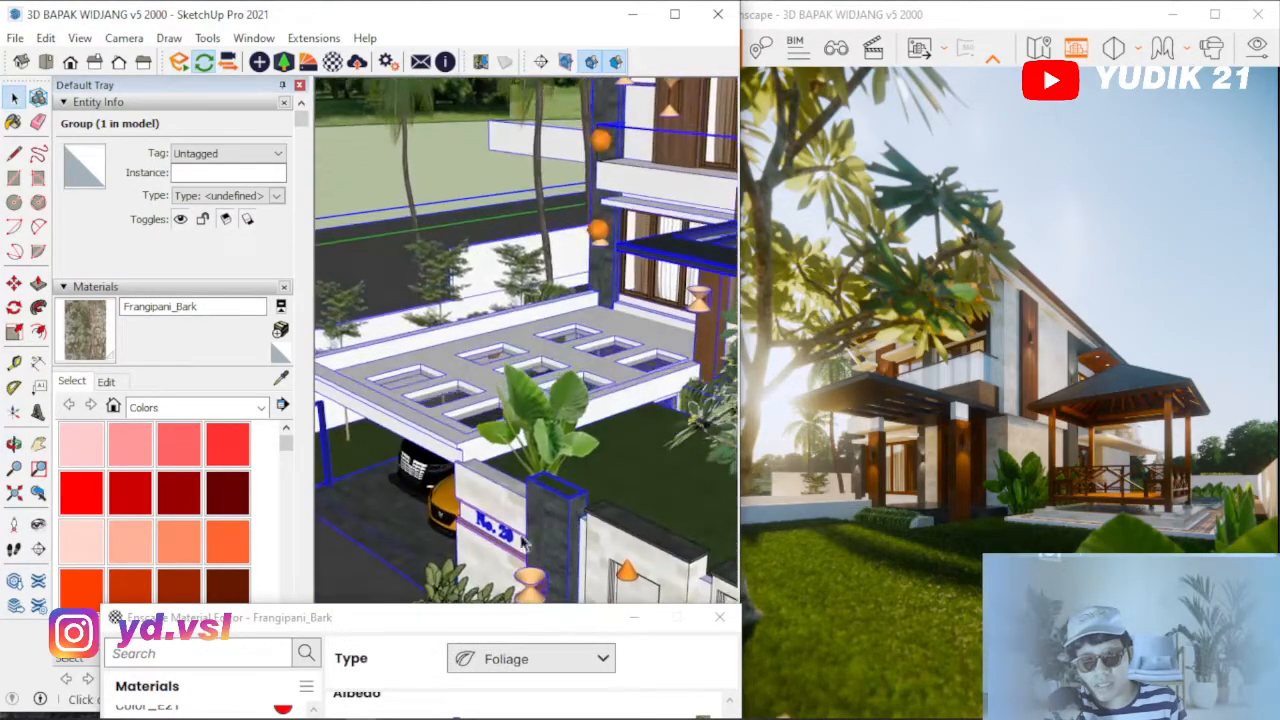
scroll(512, 248, "up", 3)
scroll(512, 248, "up", 2)
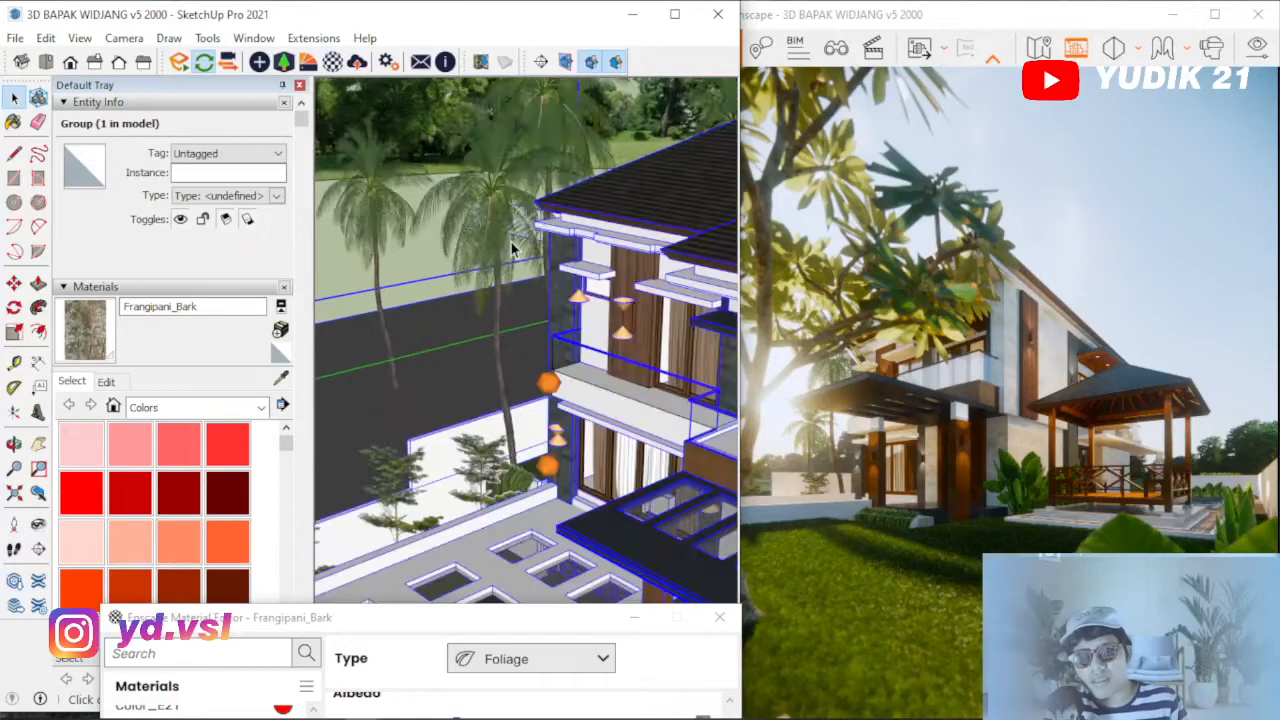
scroll(520, 312, "down", 5)
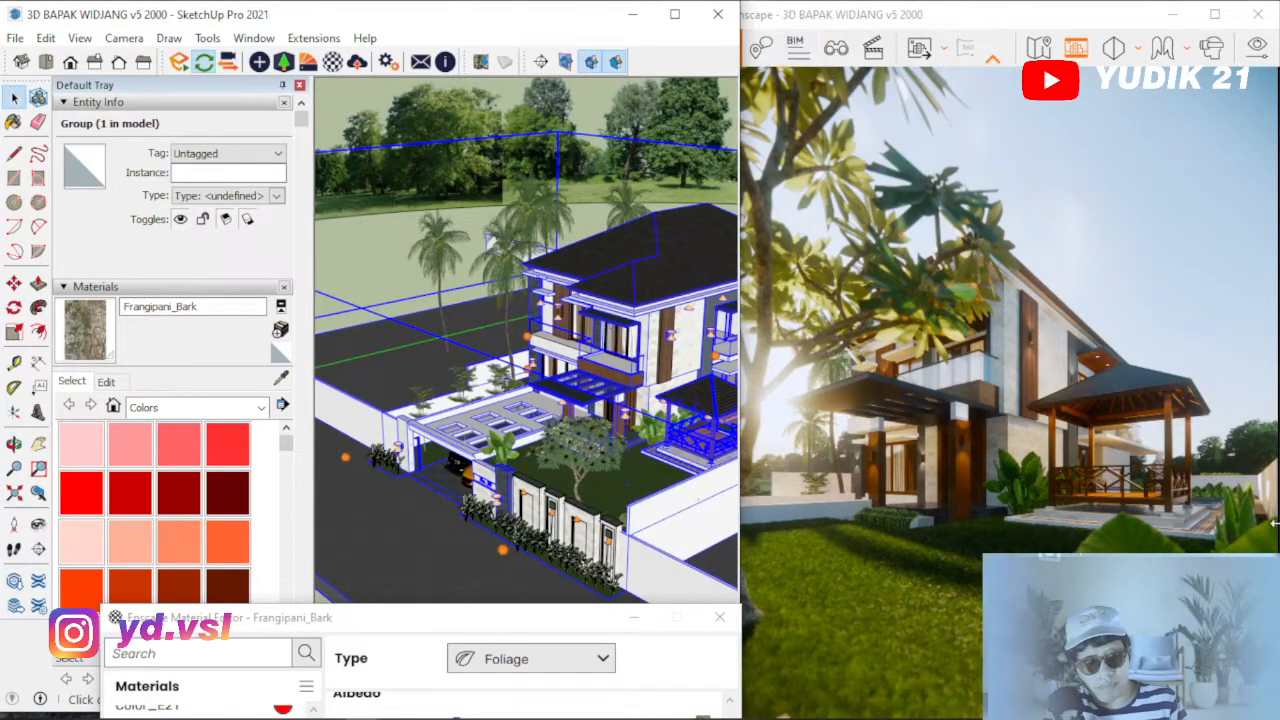
middle_click_drag(495, 368, 520, 315)
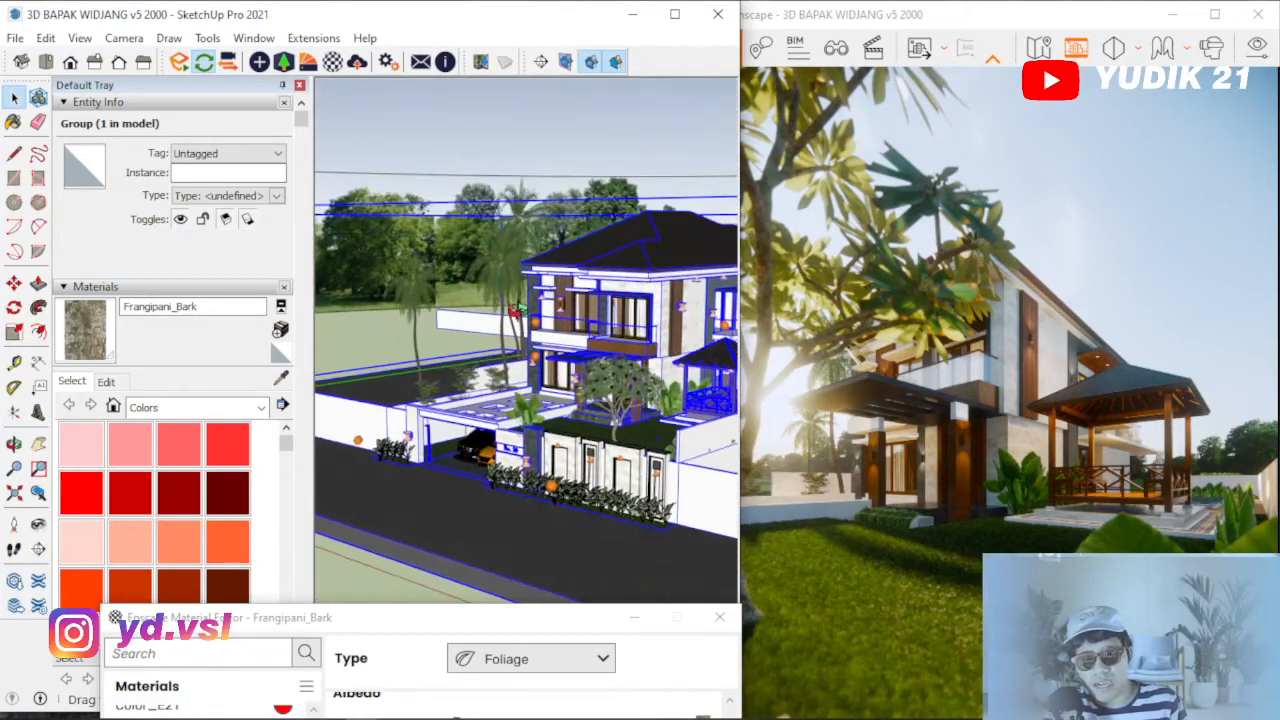
scroll(406, 284, "up", 4)
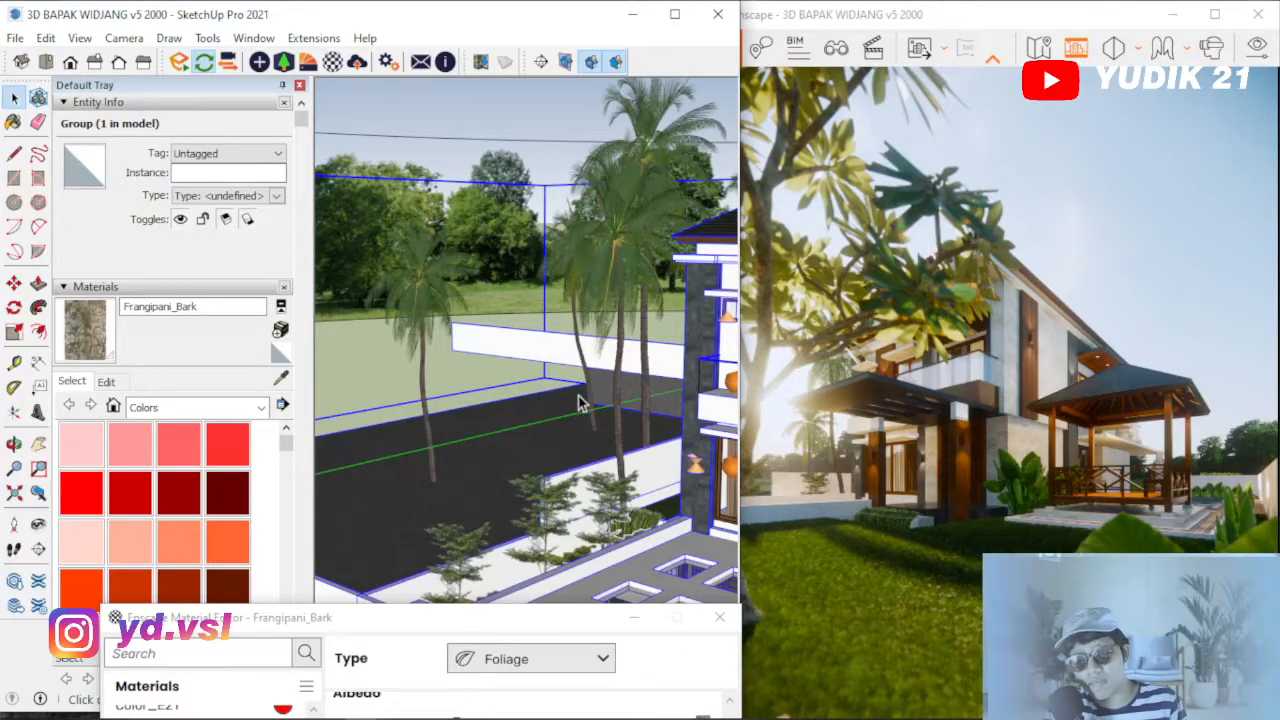
Examine the whole site from above and select the circular tree backdrop group surrounding it.
scroll(565, 430, "down", 4)
scroll(528, 459, "down", 4)
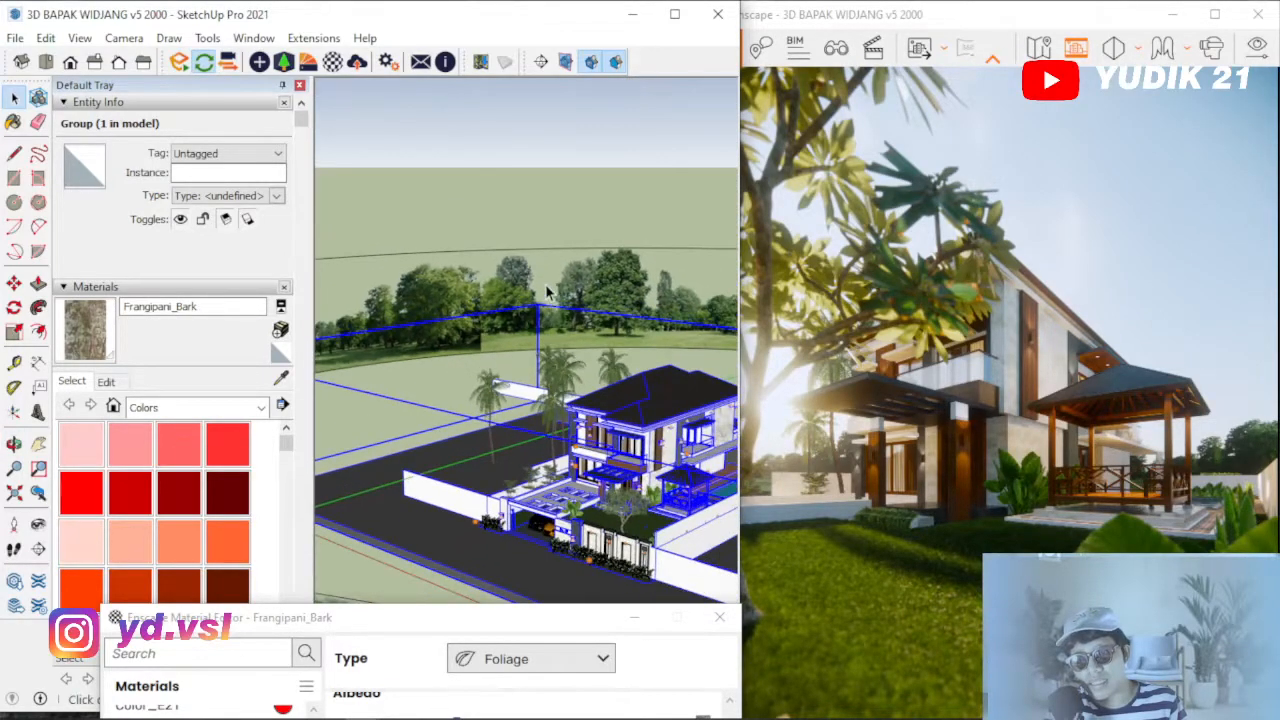
middle_click_drag(545, 285, 548, 369)
scroll(505, 362, "down", 6)
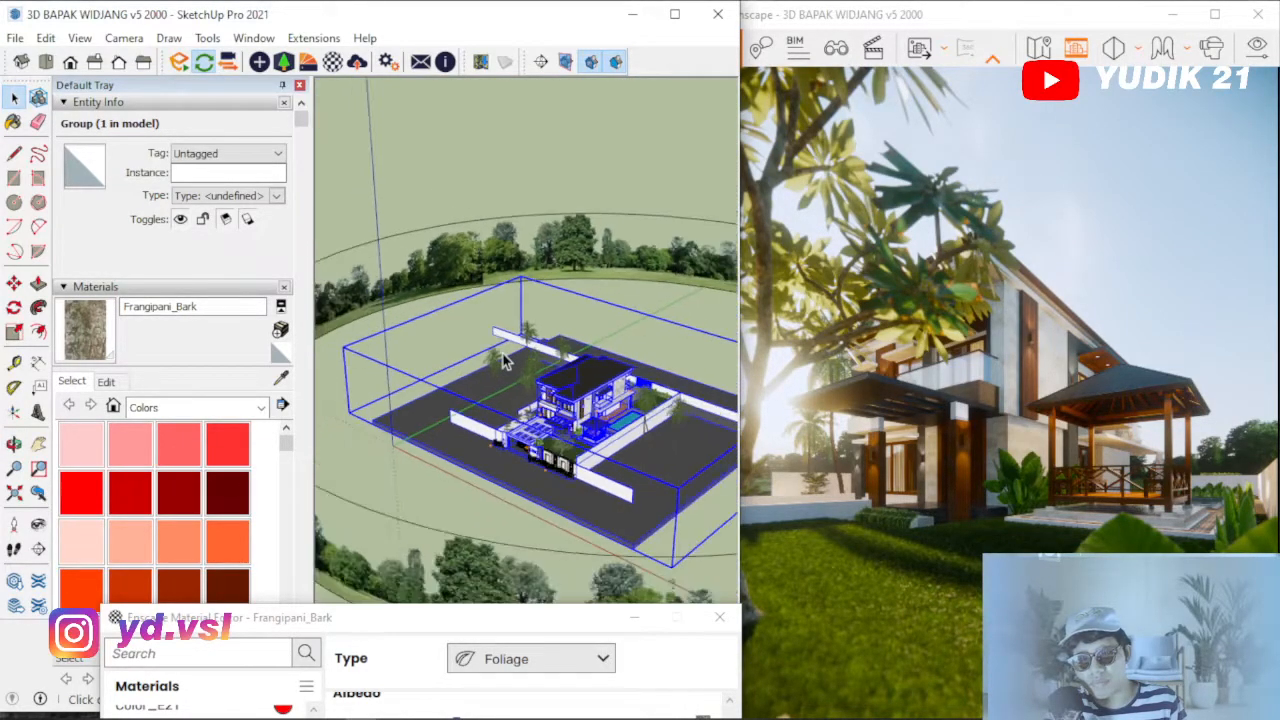
scroll(505, 362, "down", 1)
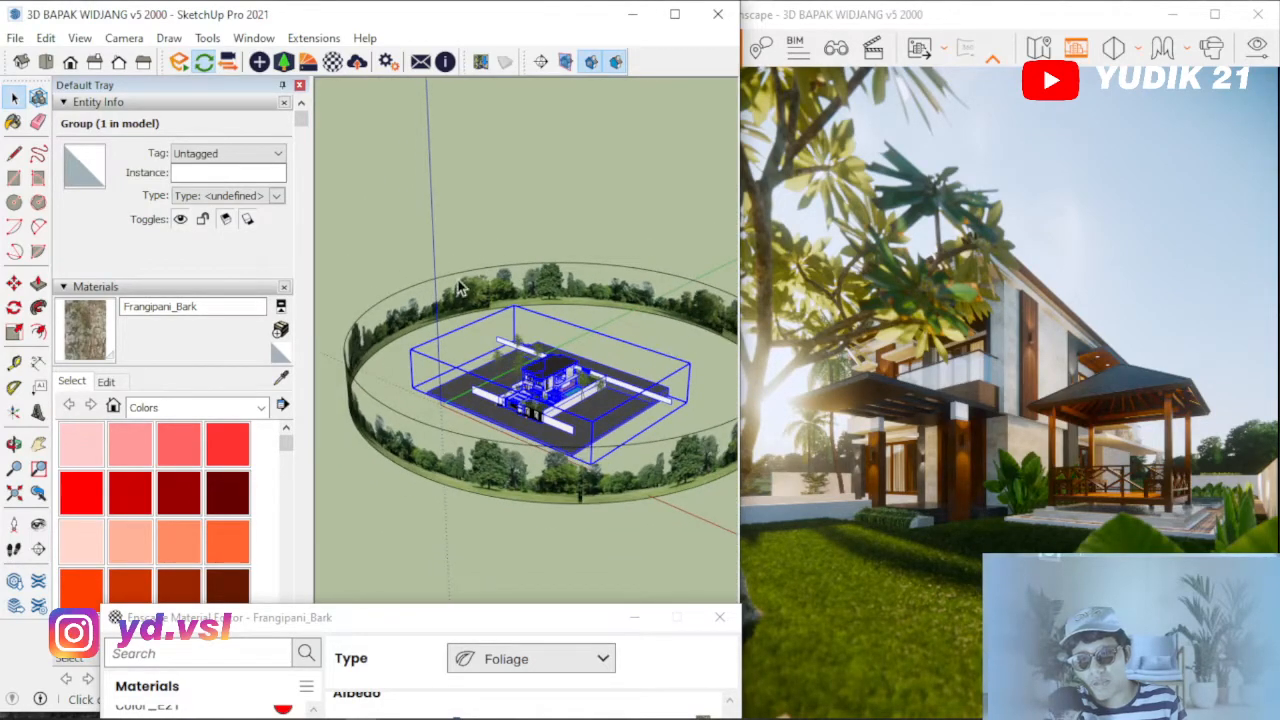
mouse_move(500, 306)
middle_mouse_down()
mouse_move(603, 317)
mouse_move(716, 372)
middle_mouse_up()
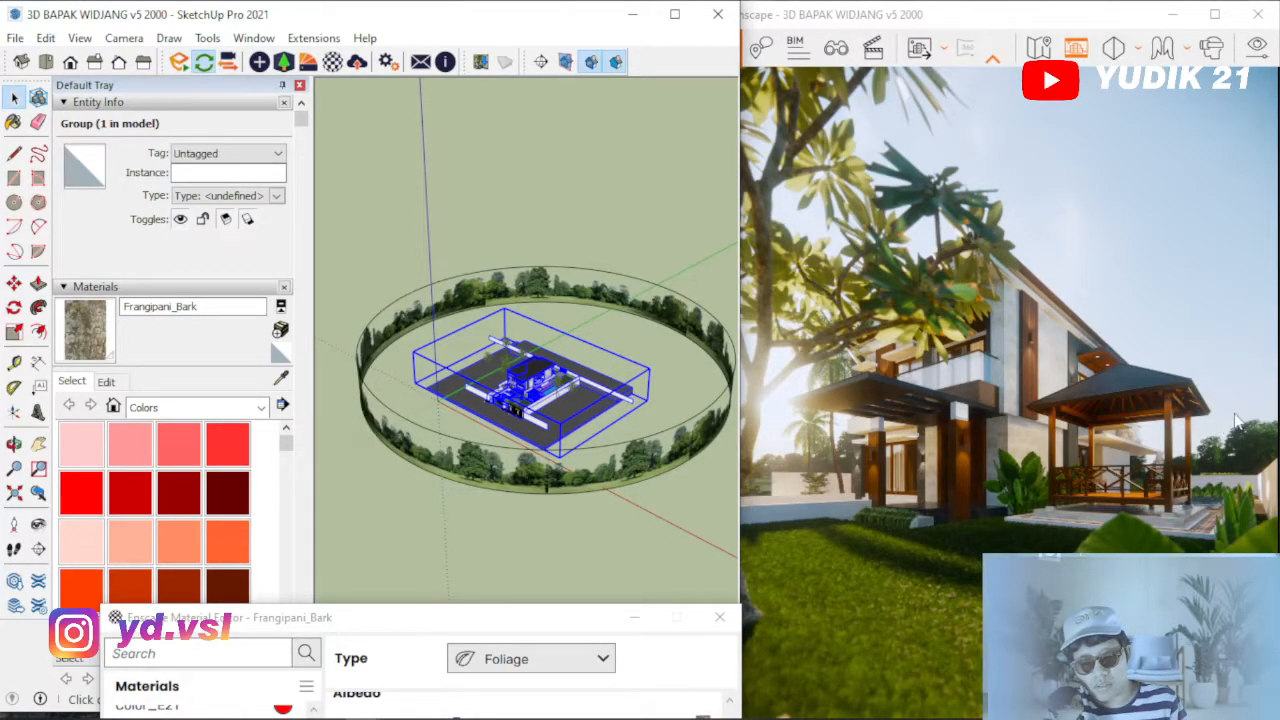
scroll(530, 368, "up", 5)
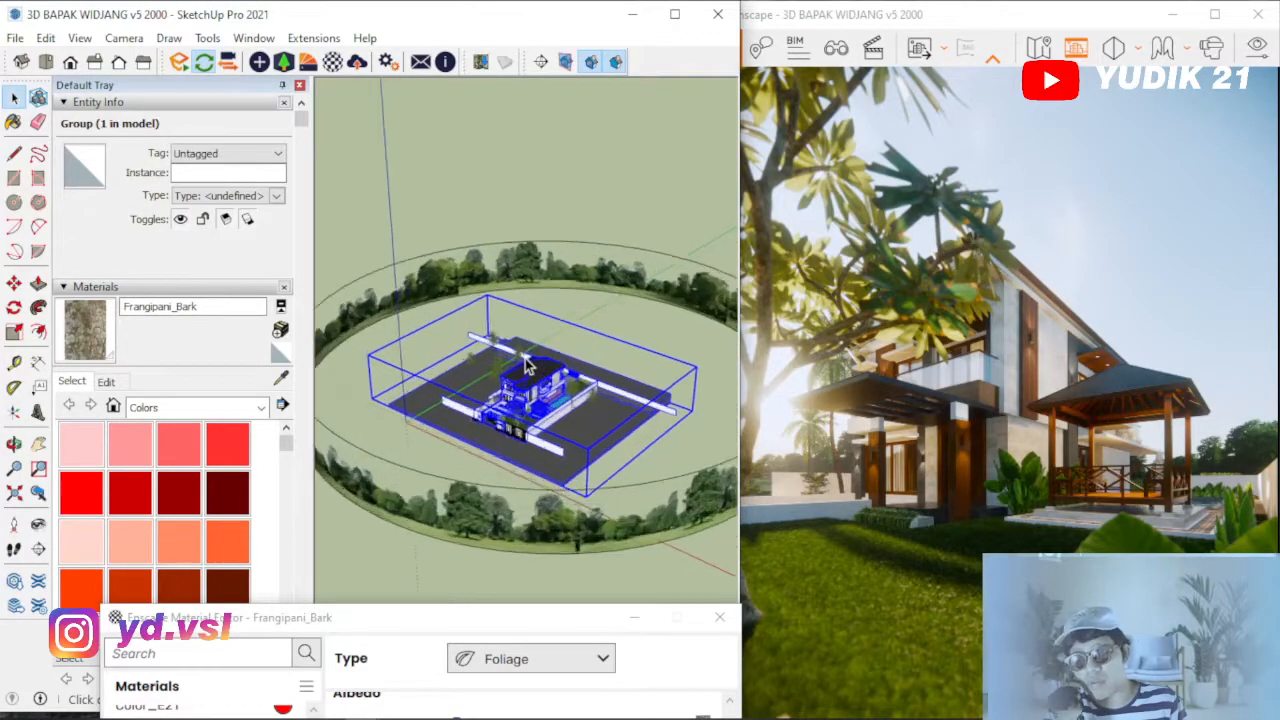
scroll(528, 366, "up", 3)
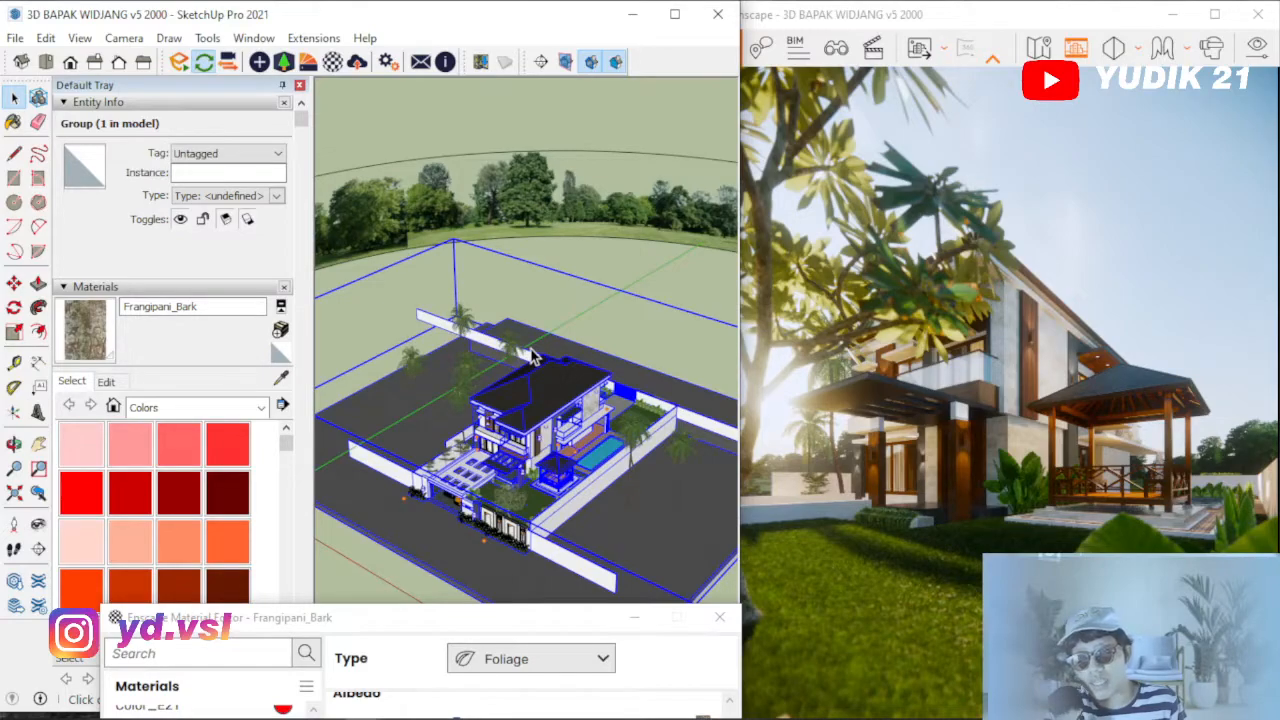
scroll(532, 356, "down", 2)
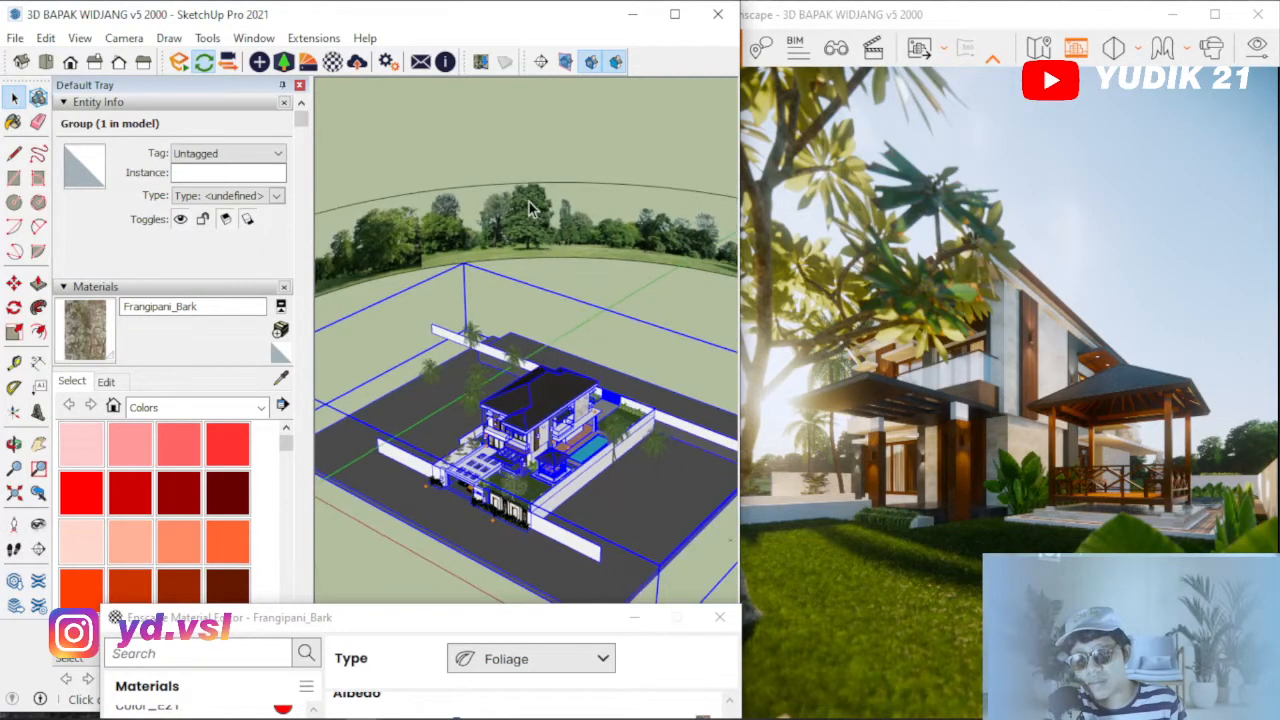
left_click(498, 246)
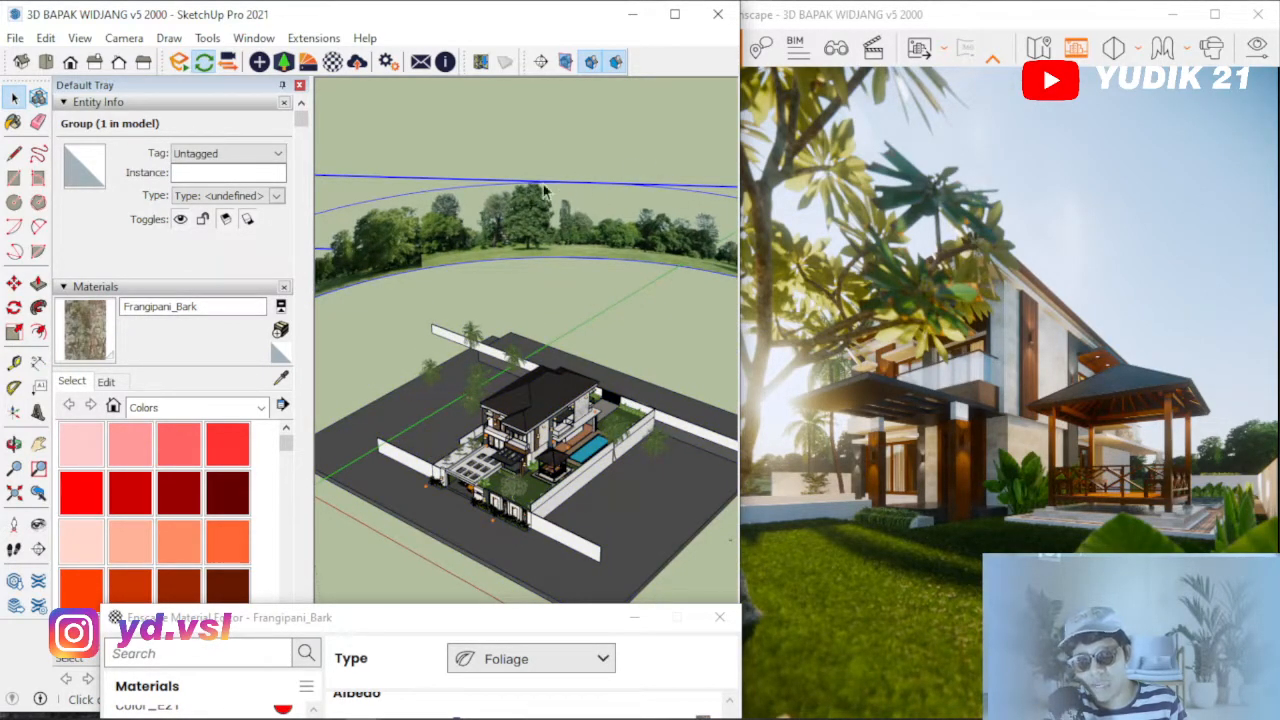
Examine the house's front façade up close, including the upper balcony, railing, windows and wall lights.
scroll(540, 430, "up", 5)
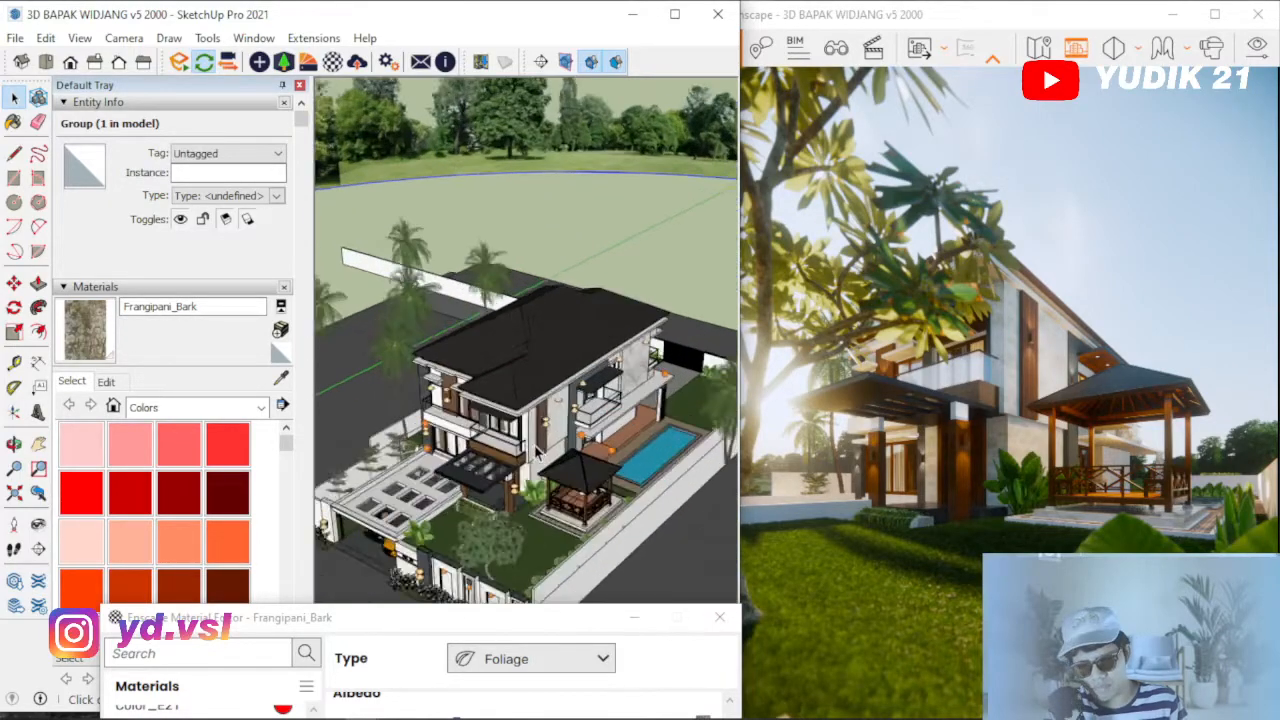
scroll(546, 444, "up", 3)
scroll(530, 430, "down", 2)
scroll(507, 412, "up", 5)
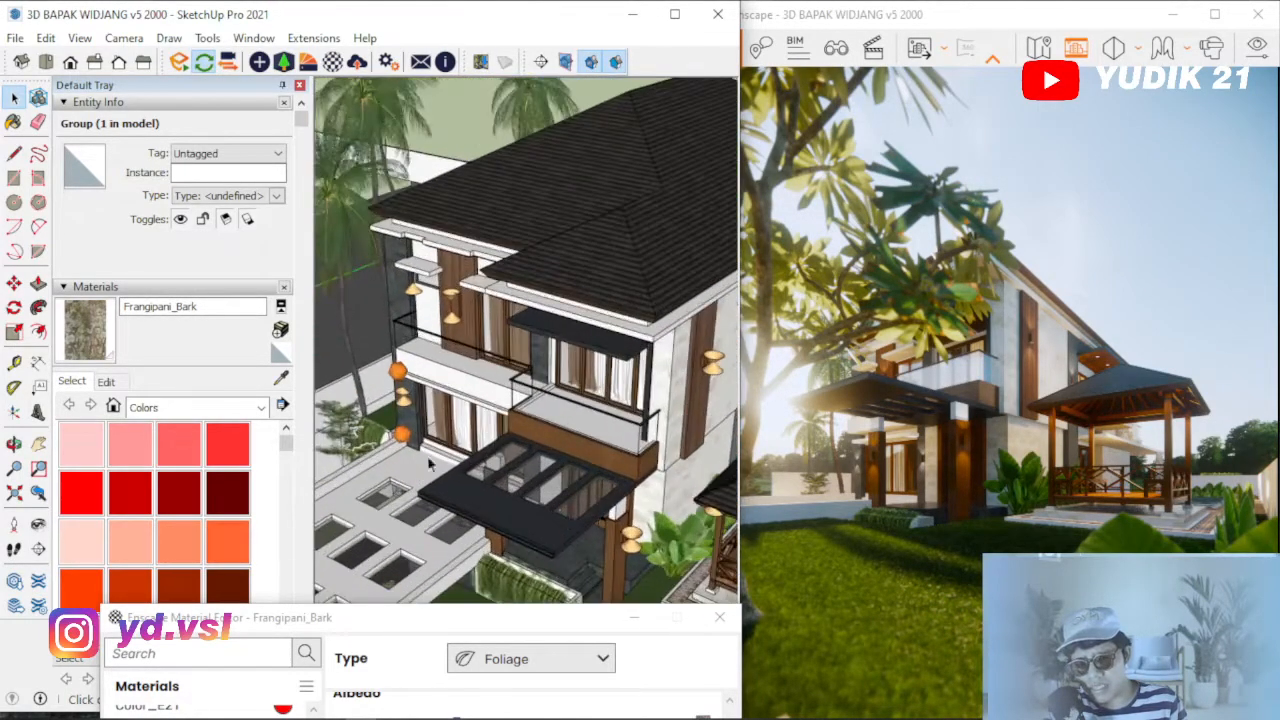
scroll(507, 412, "down", 3)
scroll(500, 395, "up", 2)
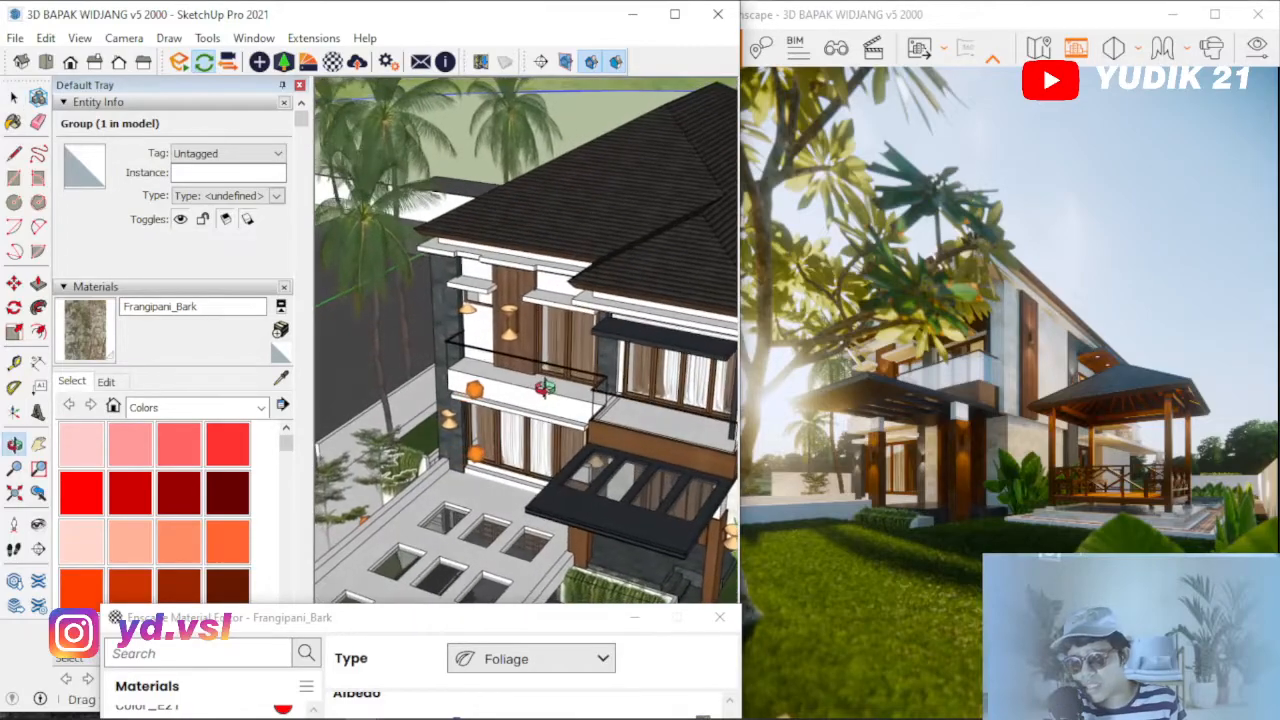
scroll(500, 395, "up", 6)
mouse_move(495, 358)
middle_mouse_down()
mouse_move(490, 348)
mouse_move(590, 437)
middle_mouse_up()
scroll(527, 277, "down", 6)
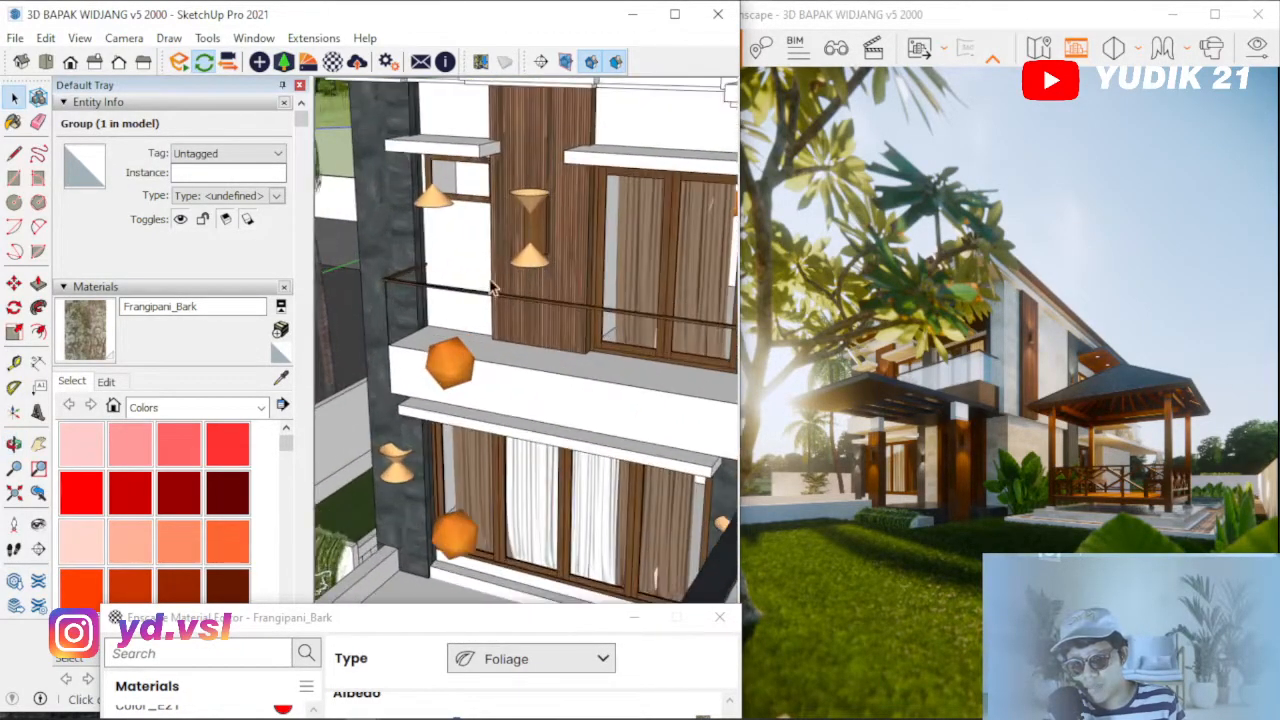
Examine the wall lights and balconies along the house's upper front and side façades.
scroll(528, 352, "up", 6)
mouse_move(530, 348)
middle_mouse_down()
mouse_move(539, 321)
mouse_move(546, 346)
middle_mouse_up()
scroll(702, 365, "up", 2)
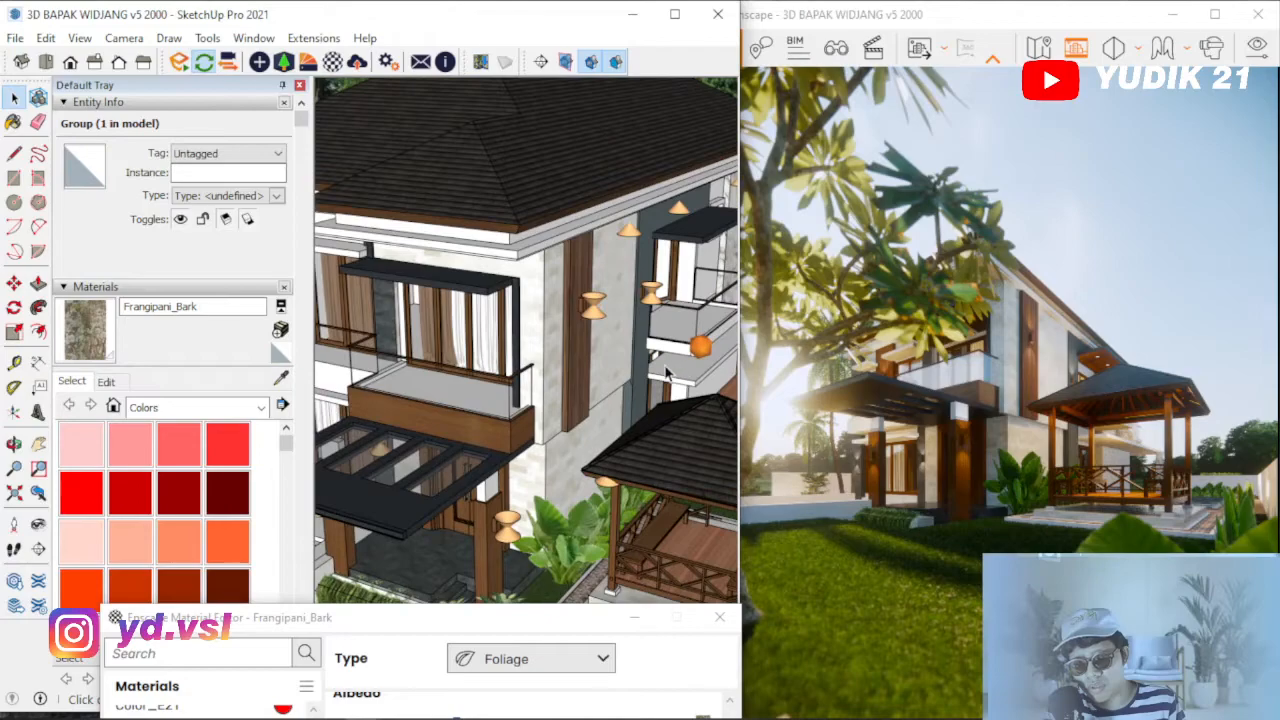
scroll(667, 372, "down", 1)
scroll(472, 408, "down", 2)
scroll(628, 373, "up", 4)
scroll(628, 373, "up", 2)
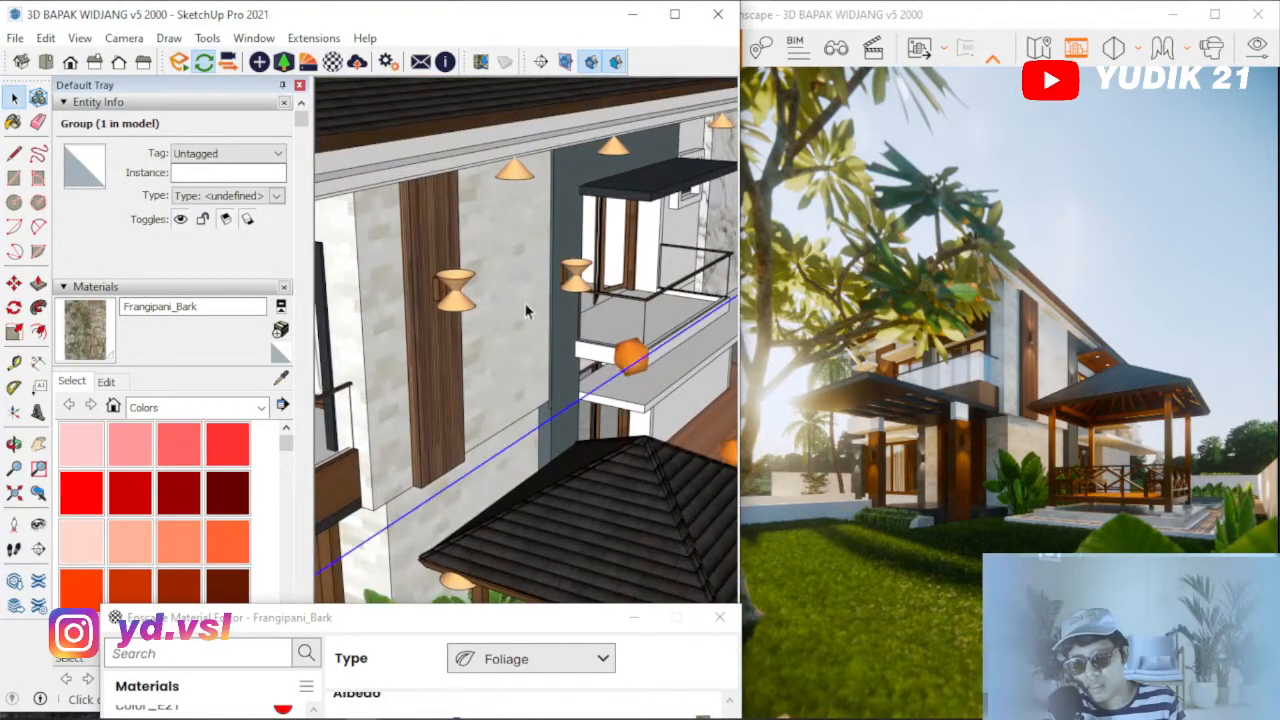
Open the Enscape light objects window and examine the downlights beneath the side balcony's slatted canopy.
left_click(258, 62)
left_click_drag(77, 121, 57, 295)
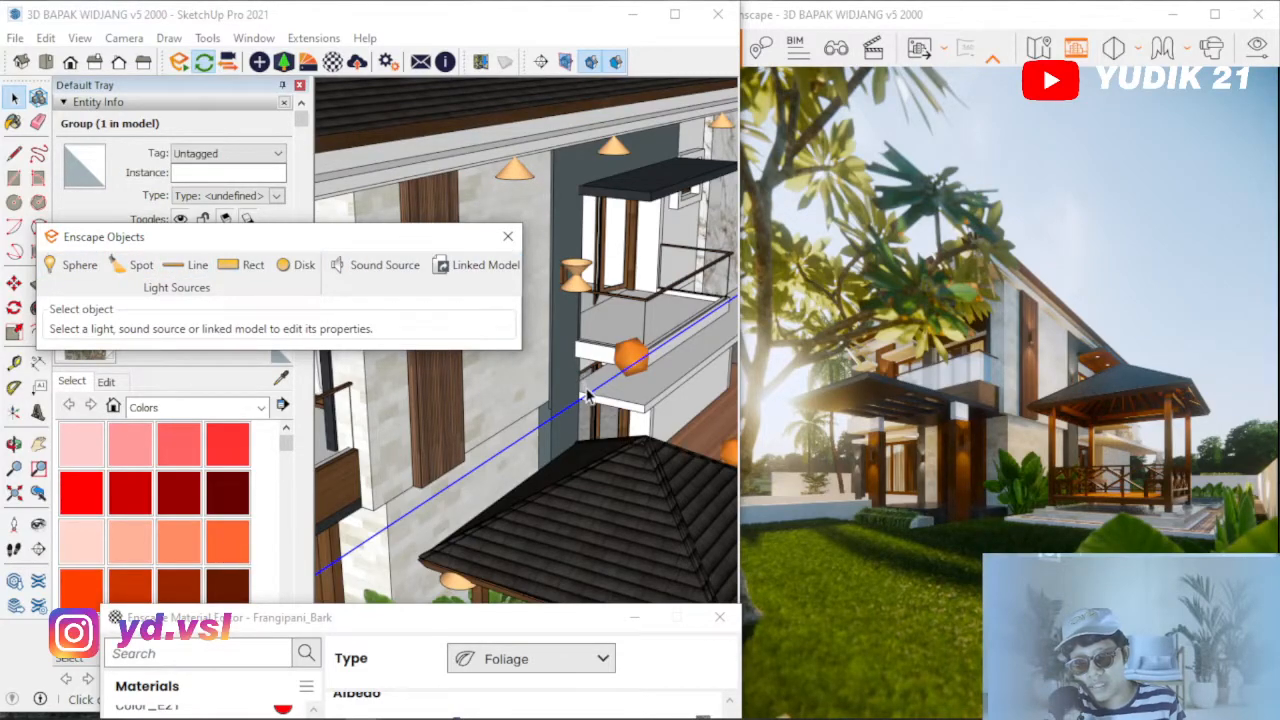
middle_click_drag(614, 314, 680, 150)
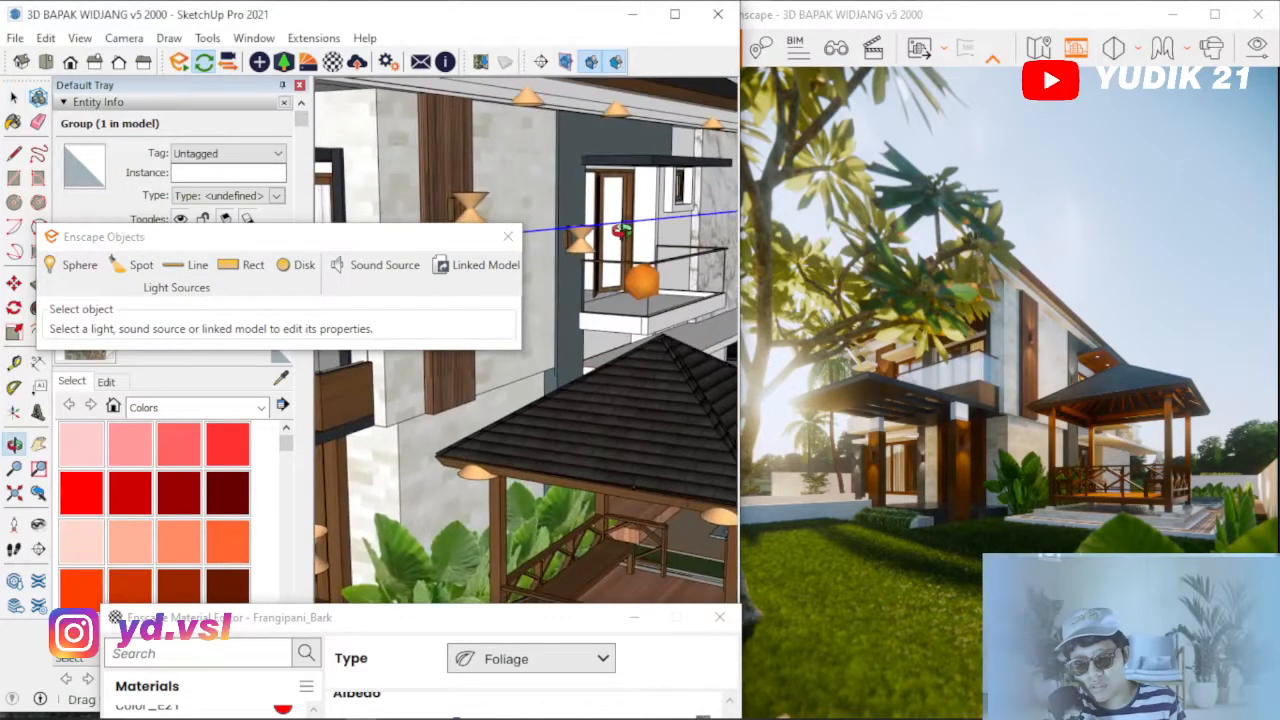
scroll(684, 140, "up", 5)
mouse_move(632, 252)
middle_mouse_down()
mouse_move(566, 200)
mouse_move(640, 198)
mouse_move(600, 200)
mouse_move(580, 182)
middle_mouse_up()
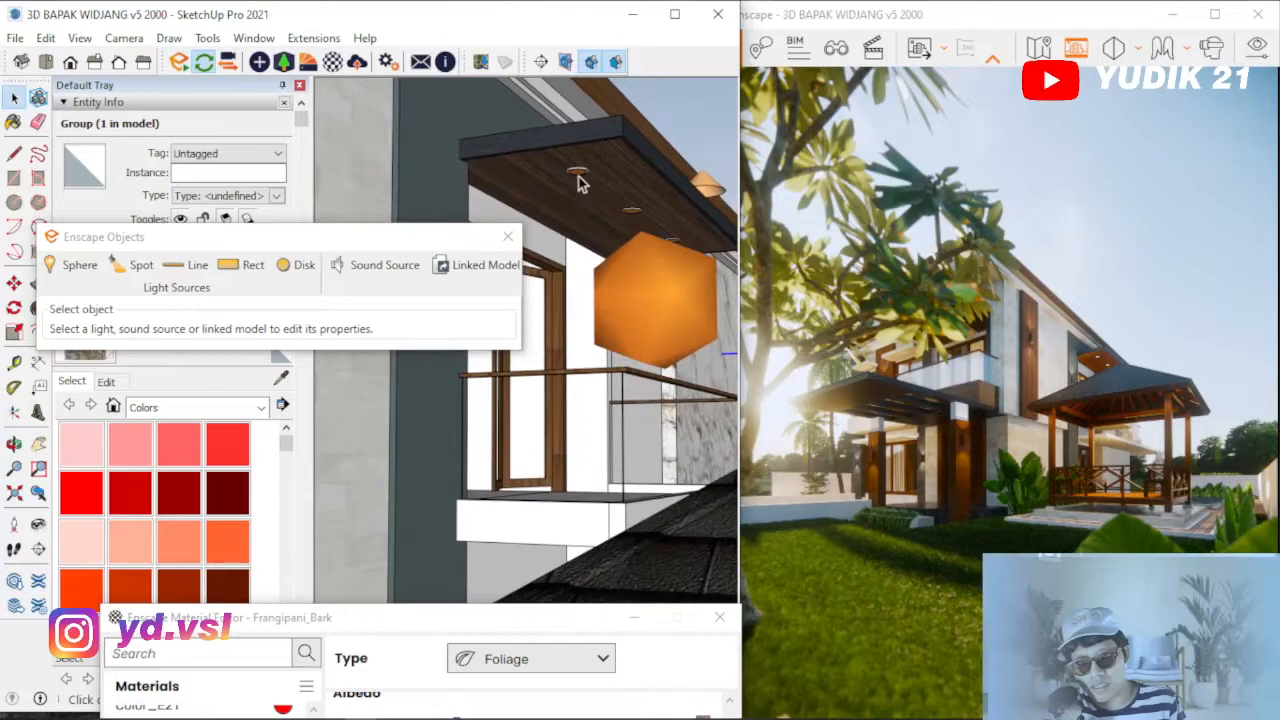
scroll(578, 180, "up", 3)
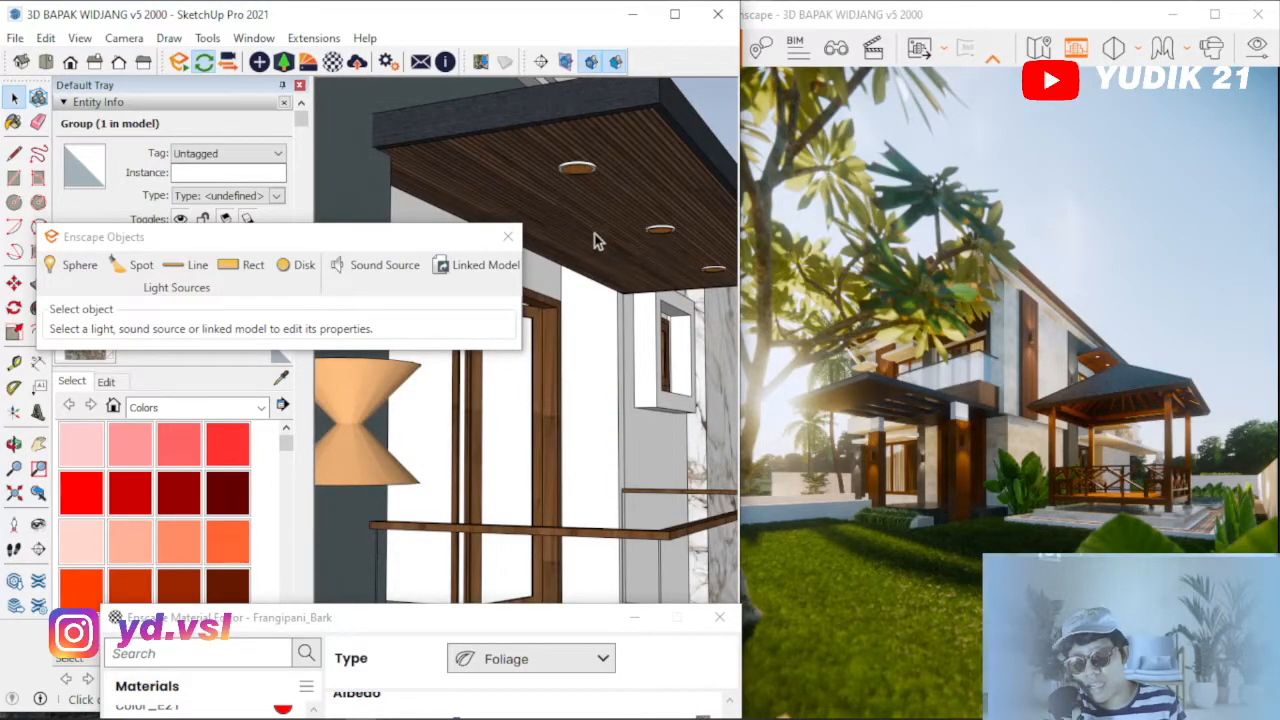
Rearrange the Enscape Objects and Material Editor windows and view the whole house and garden from above.
left_click_drag(425, 245, 646, 329)
left_click_drag(492, 624, 635, 405)
left_click_drag(599, 329, 697, 282)
scroll(495, 219, "down", 8)
mouse_move(517, 194)
middle_mouse_down()
mouse_move(488, 260)
mouse_move(525, 218)
middle_mouse_up()
scroll(525, 218, "down", 2)
scroll(521, 217, "down", 10)
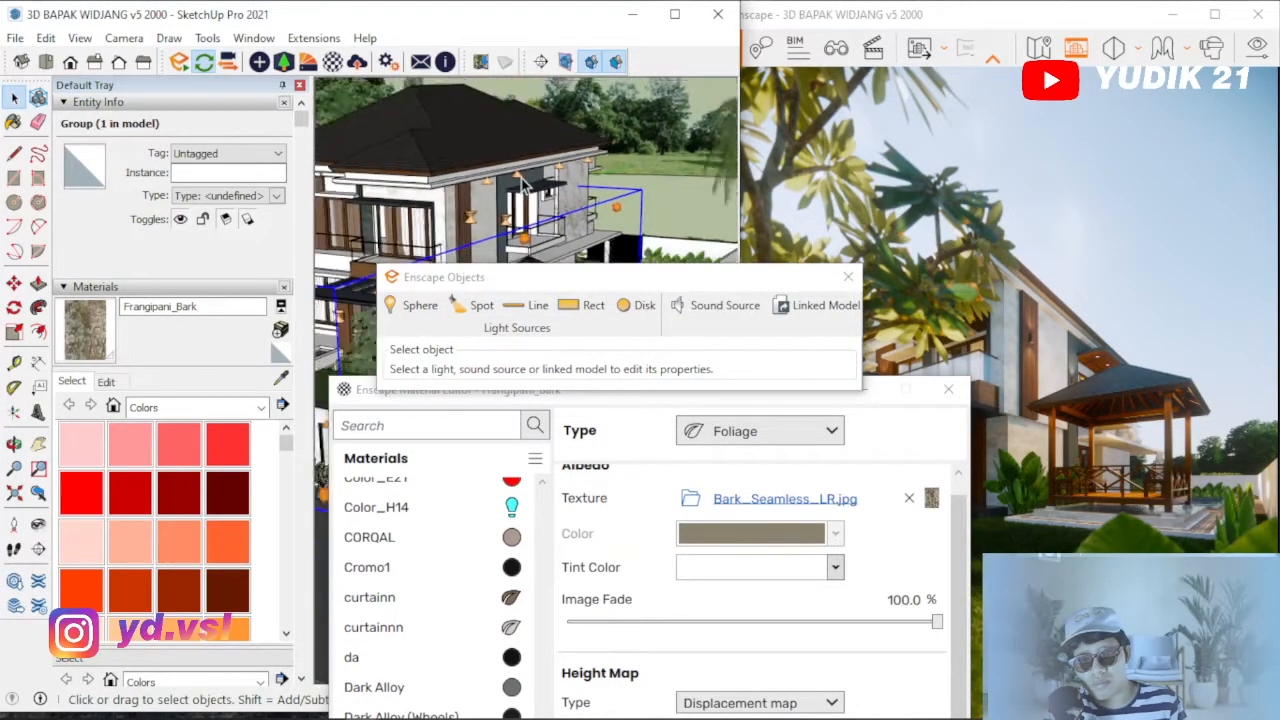
mouse_move(567, 278)
left_mouse_down()
mouse_move(510, 563)
mouse_move(466, 605)
left_mouse_up()
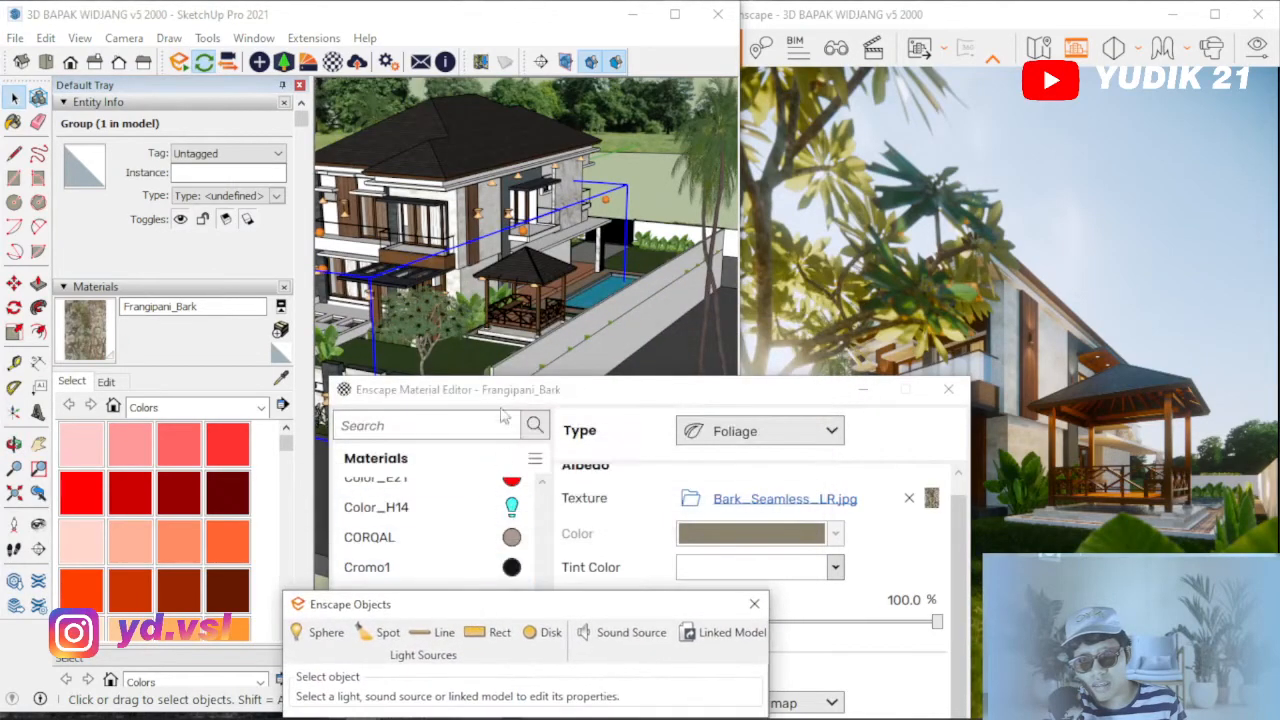
Examine the light objects around the front façade's balcony, ground-floor windows and entrance canopy.
scroll(500, 355, "up", 5)
scroll(571, 284, "down", 5)
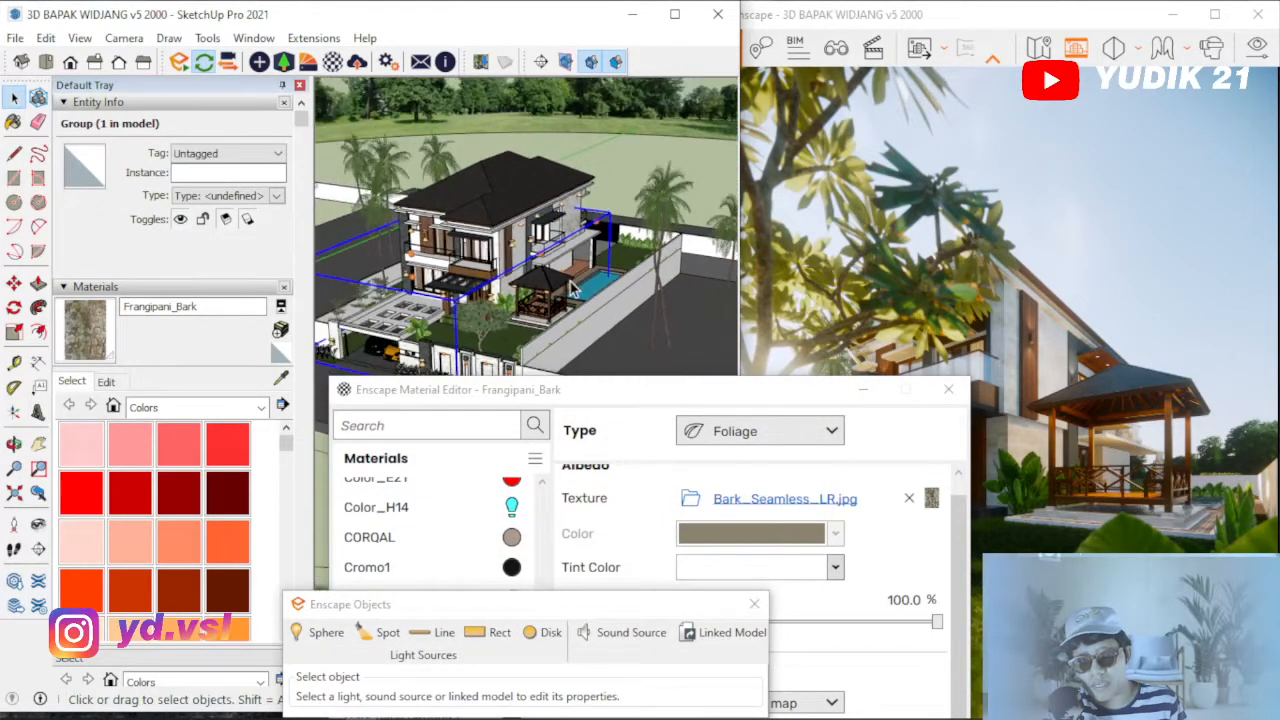
scroll(432, 290, "up", 5)
scroll(430, 288, "up", 8)
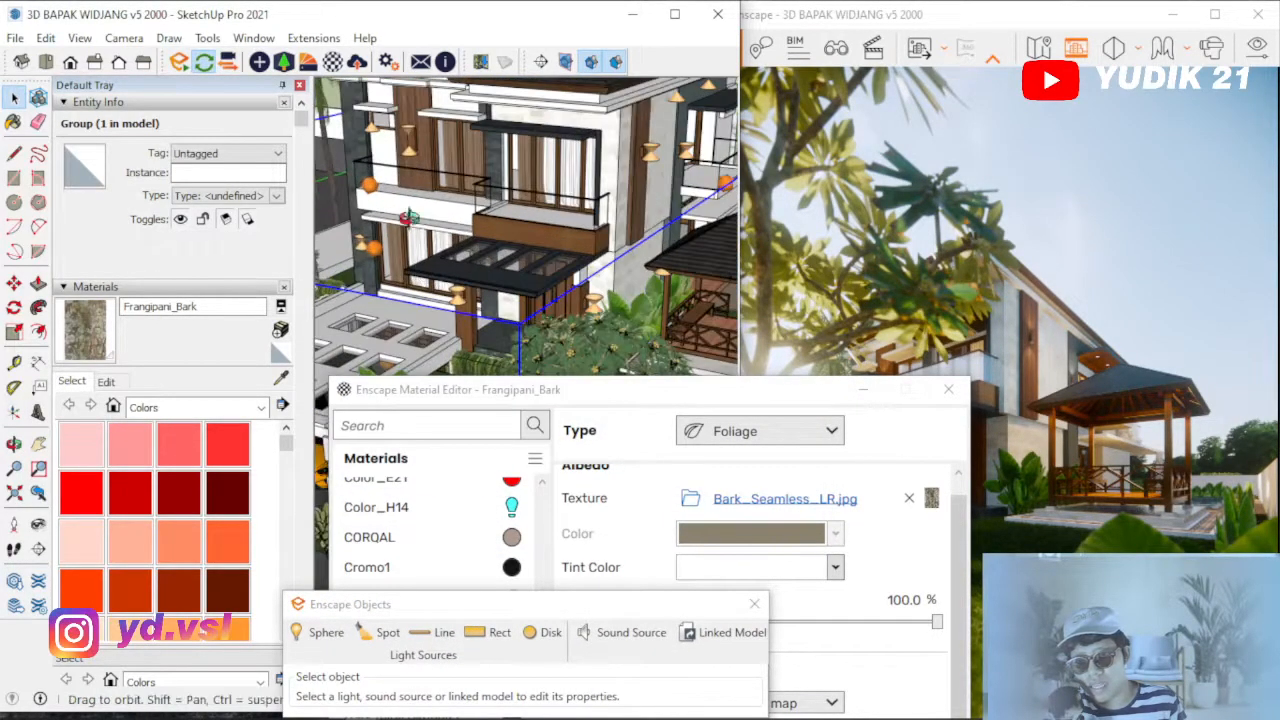
scroll(545, 254, "down", 3)
scroll(423, 245, "up", 5)
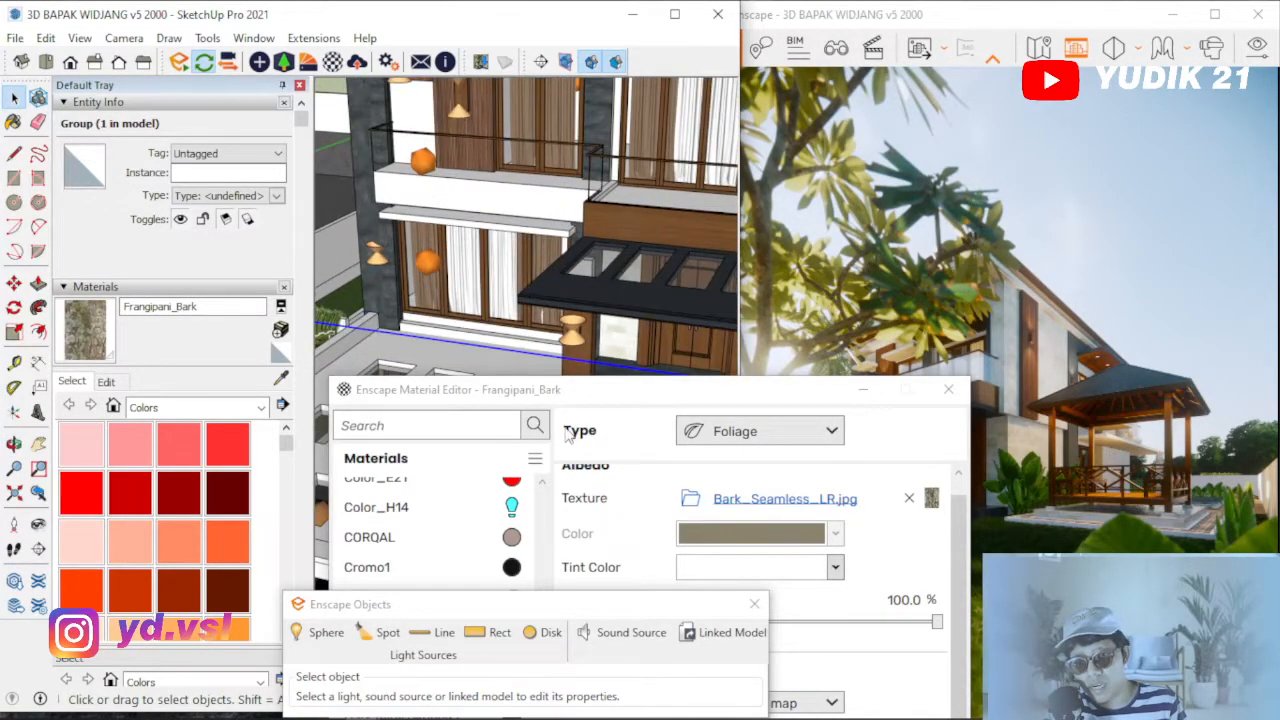
Reposition the Material Editor and Enscape Objects windows to uncover the front façade and the rendered view.
mouse_move(586, 398)
left_mouse_down()
mouse_move(694, 409)
mouse_move(856, 465)
left_mouse_up()
left_click_drag(527, 605, 510, 470)
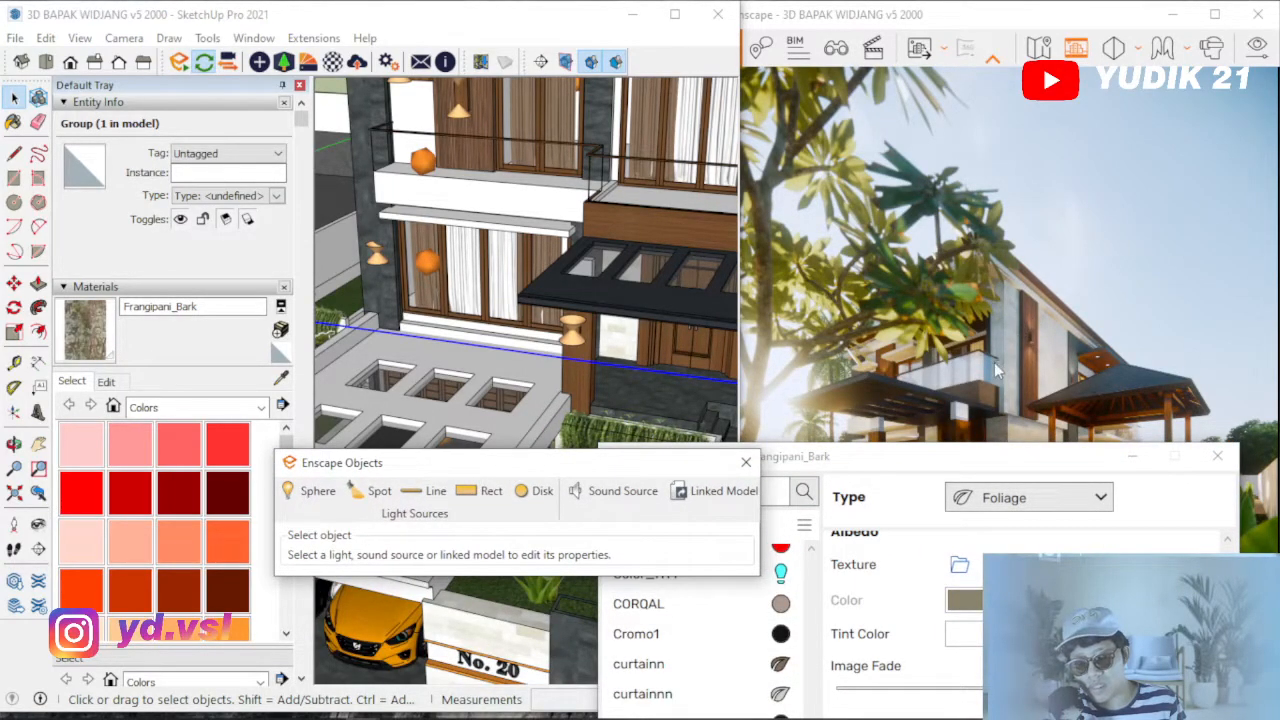
left_click_drag(1055, 466, 987, 610)
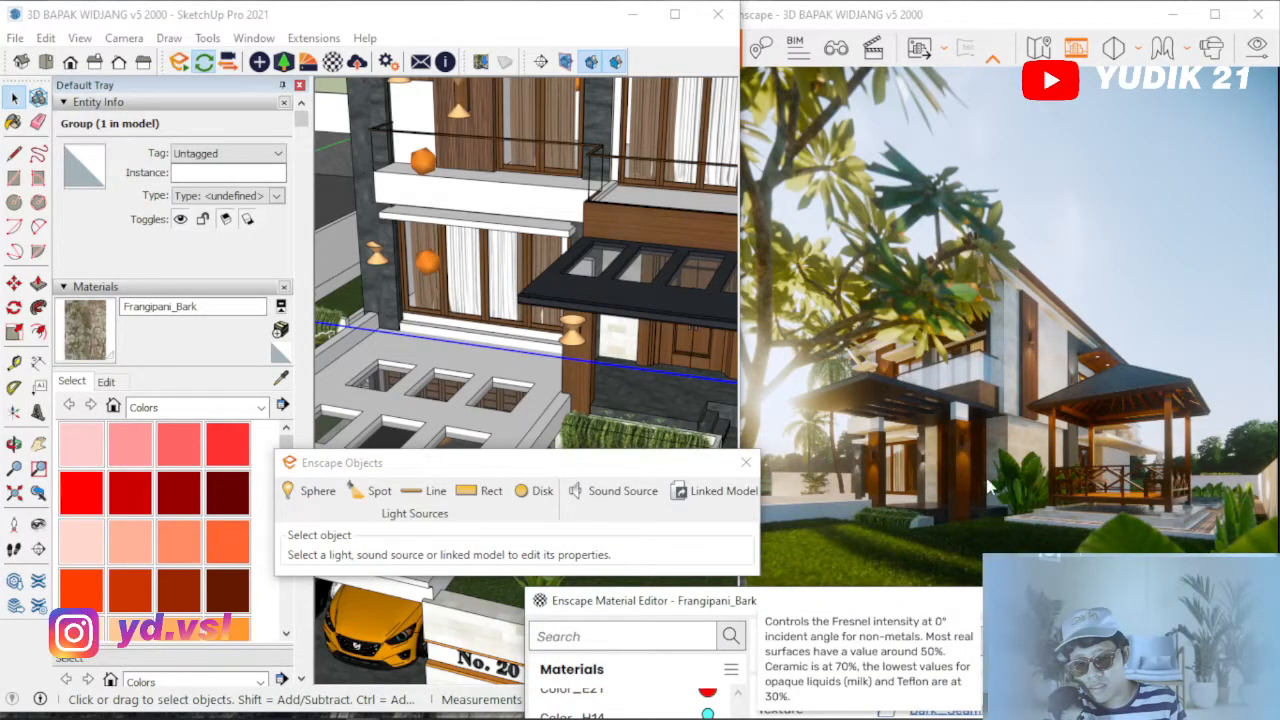
left_click_drag(728, 605, 733, 558)
Enter the house group, select the sphere light at the front balcony and check its luminous intensity and source radius.
left_click(281, 378)
middle_click_drag(471, 338, 485, 360)
scroll(499, 364, "down", 1)
scroll(428, 205, "up", 3)
key("space")
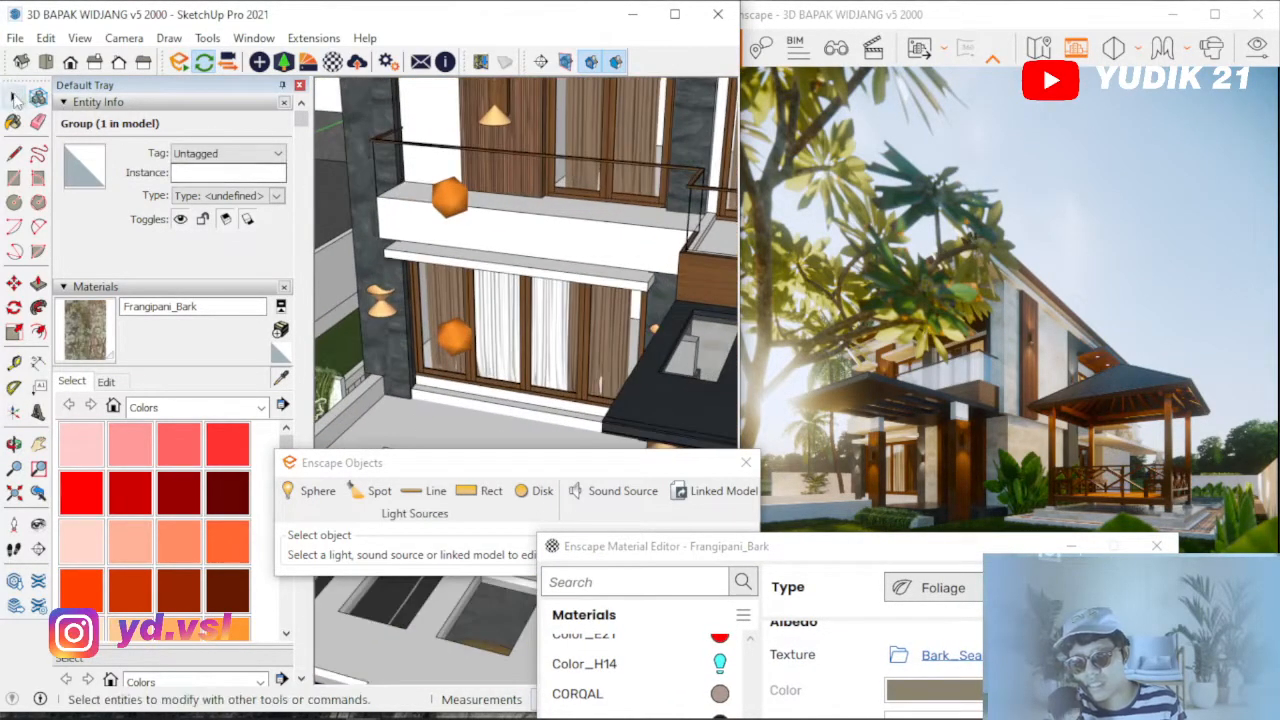
double_click(453, 204)
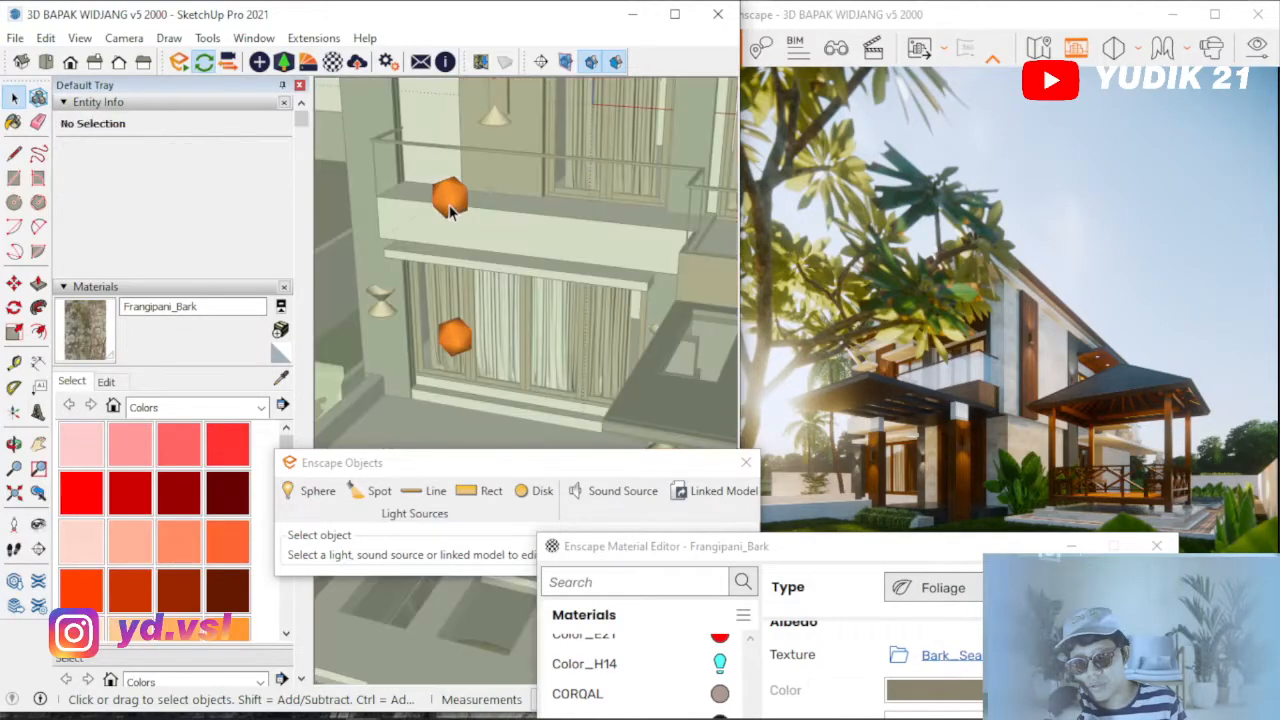
left_click(450, 197)
scroll(422, 259, "down", 3)
left_click_drag(530, 464, 759, 169)
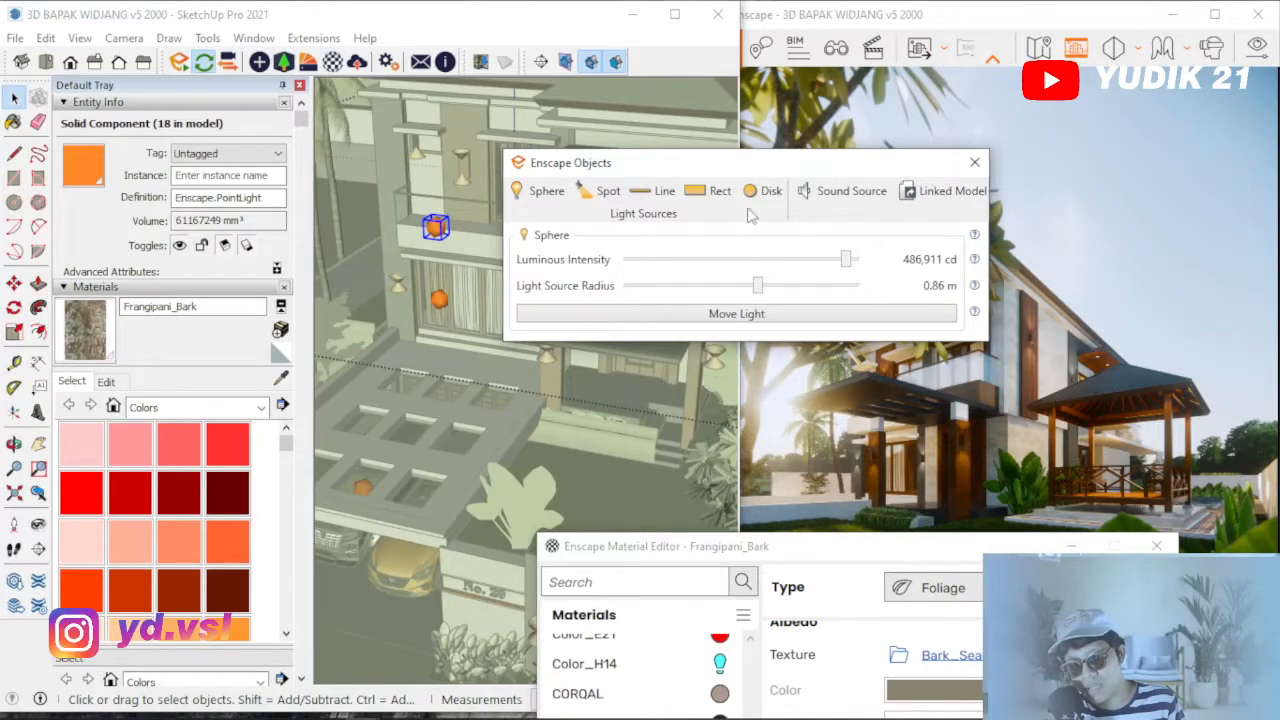
left_click_drag(868, 168, 762, 555)
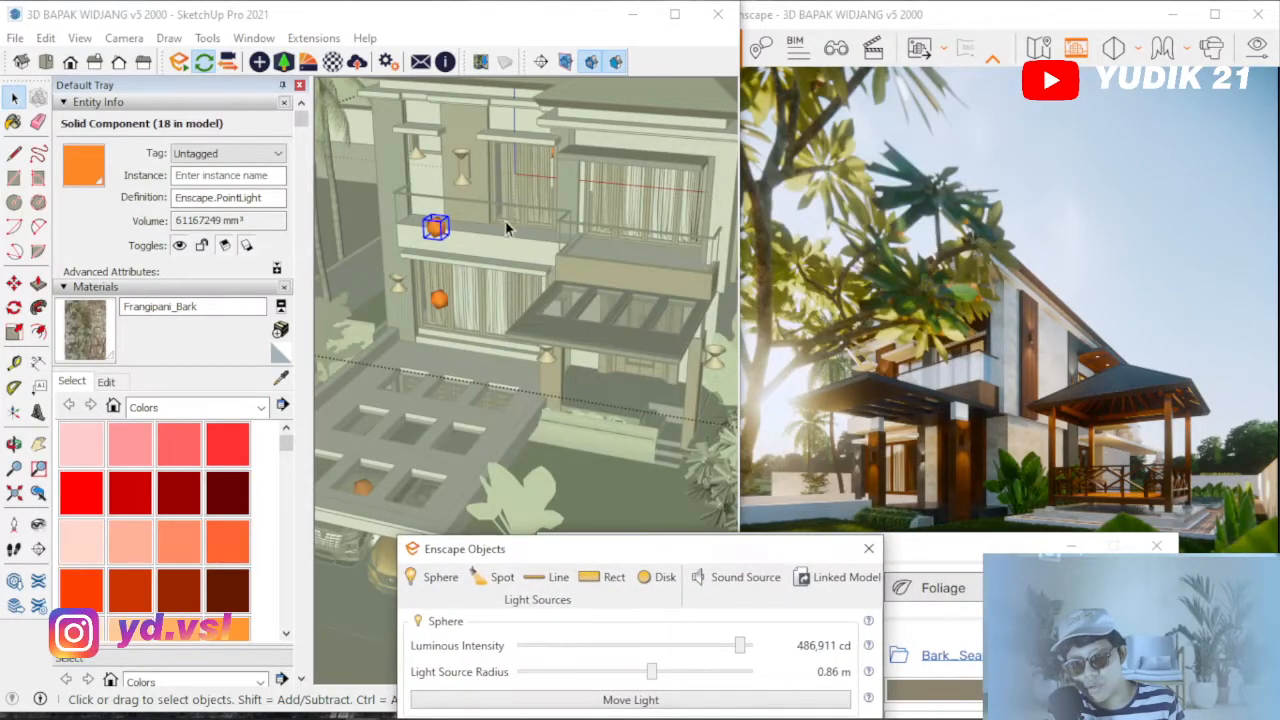
Select the downward spotlight on the balcony's wood wall panel, check its intensity and beam angle, and close its settings.
left_click(434, 267)
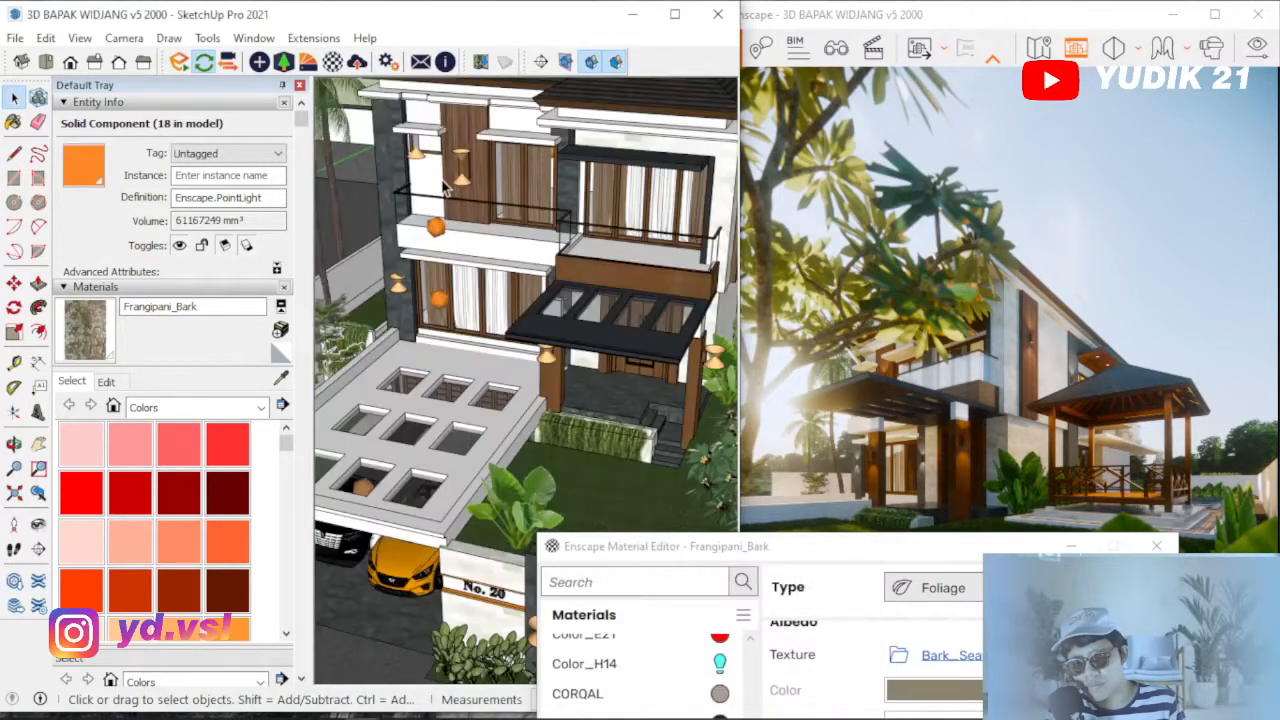
scroll(452, 182, "up", 7)
left_click(490, 192)
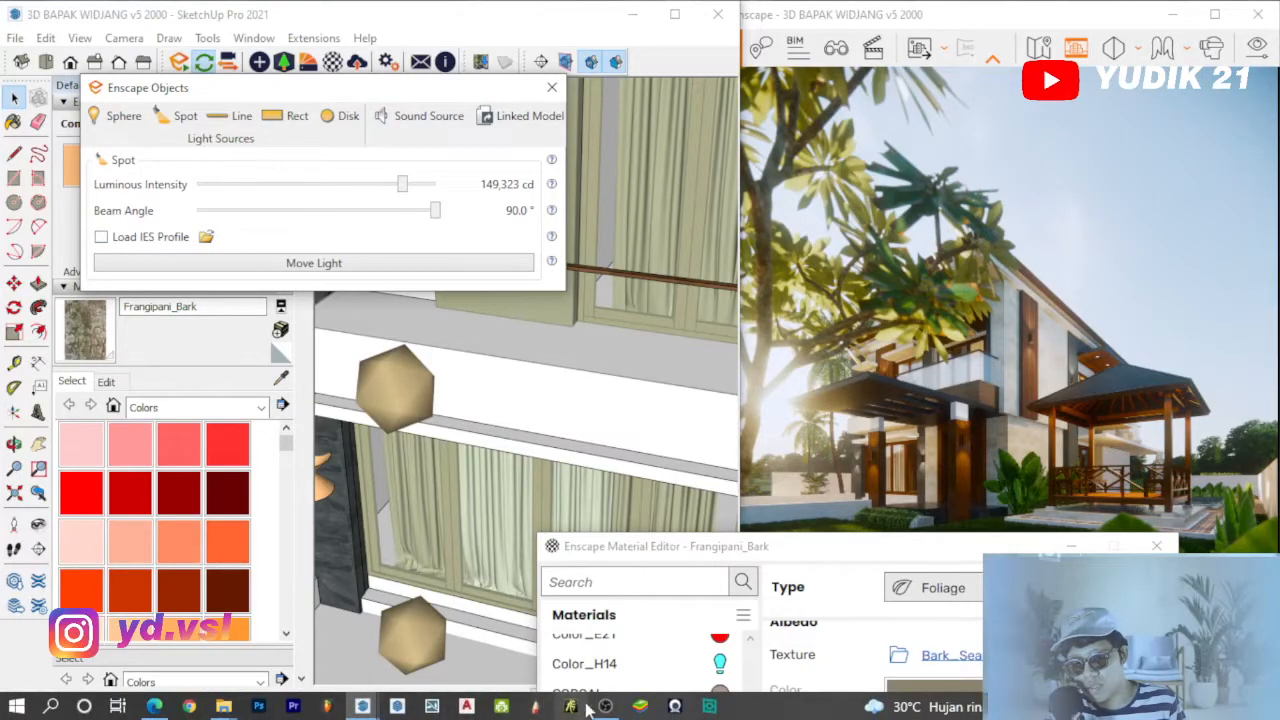
mouse_move(603, 707)
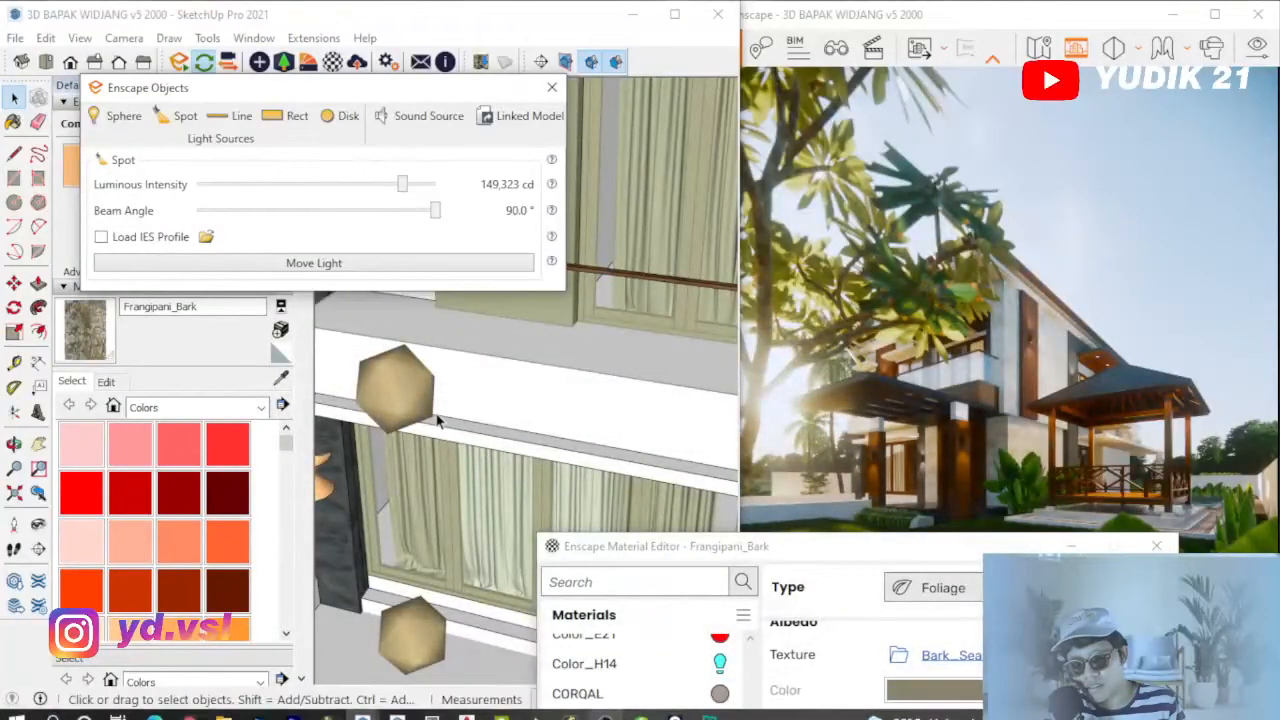
left_click_drag(532, 97, 600, 160)
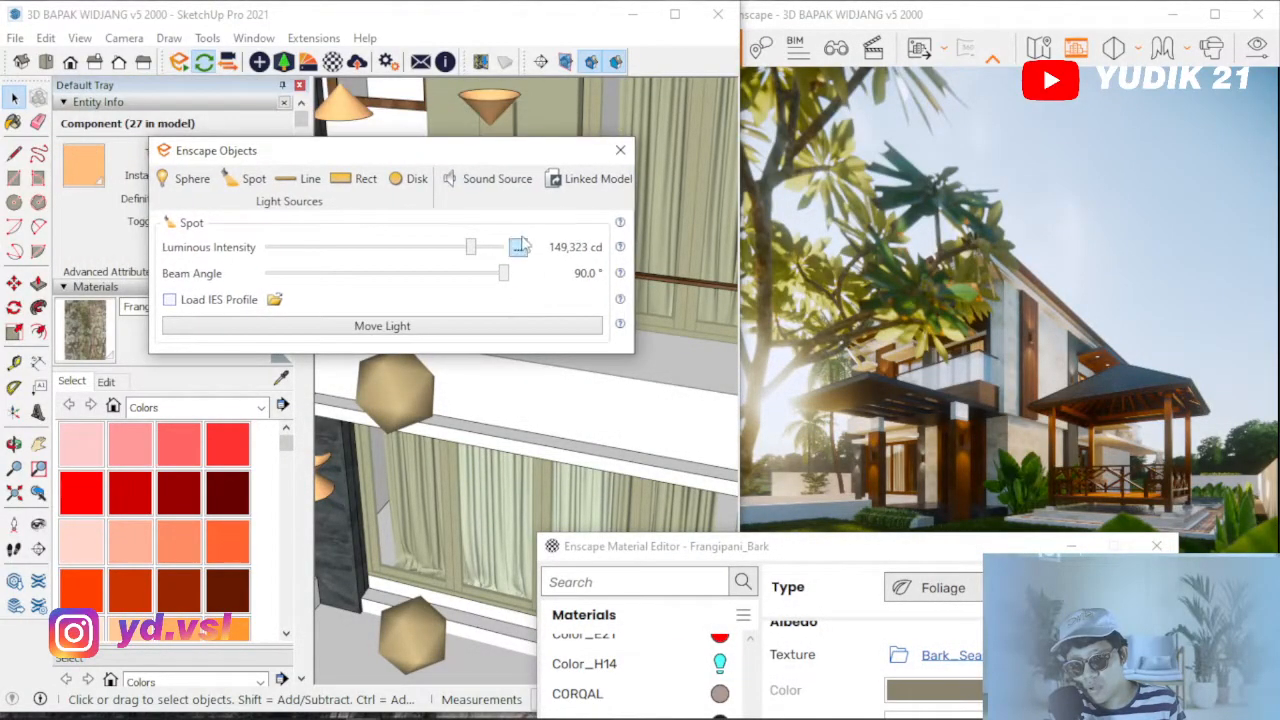
left_click(620, 152)
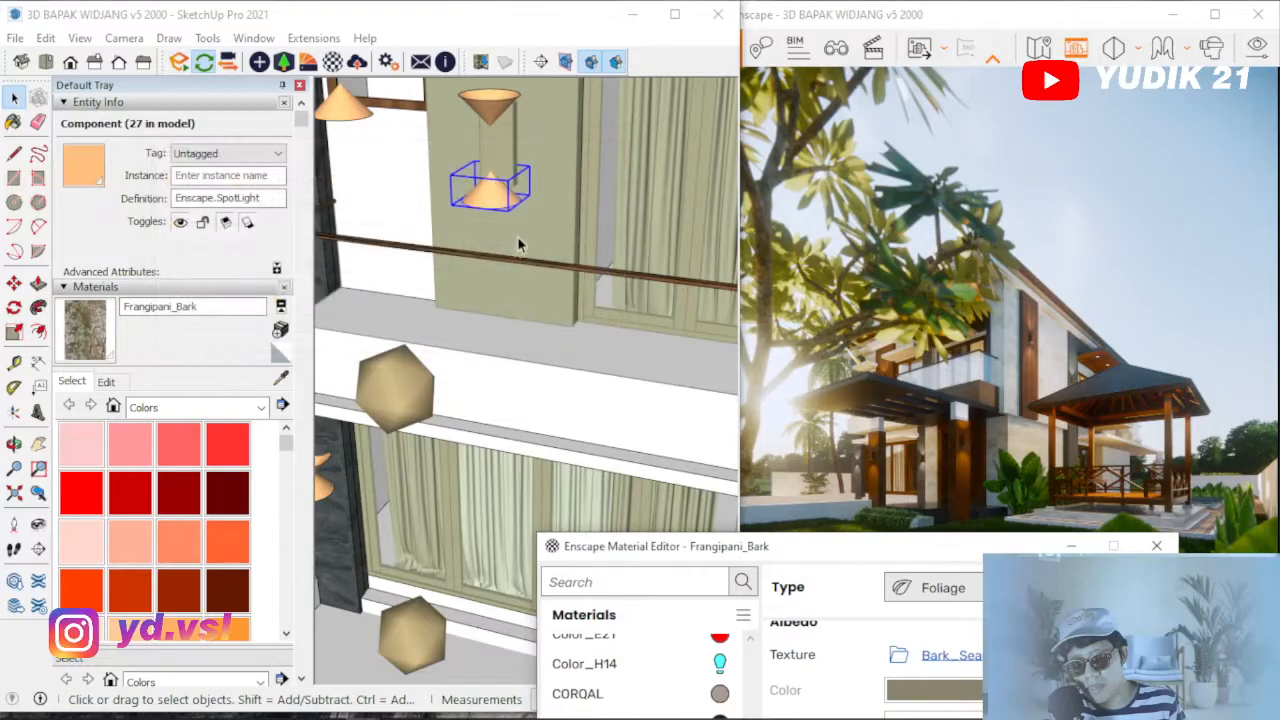
Leave the group and sample the orange downlight material in the side balcony canopy's slatted ceiling.
scroll(365, 375, "down", 5)
left_click(368, 416)
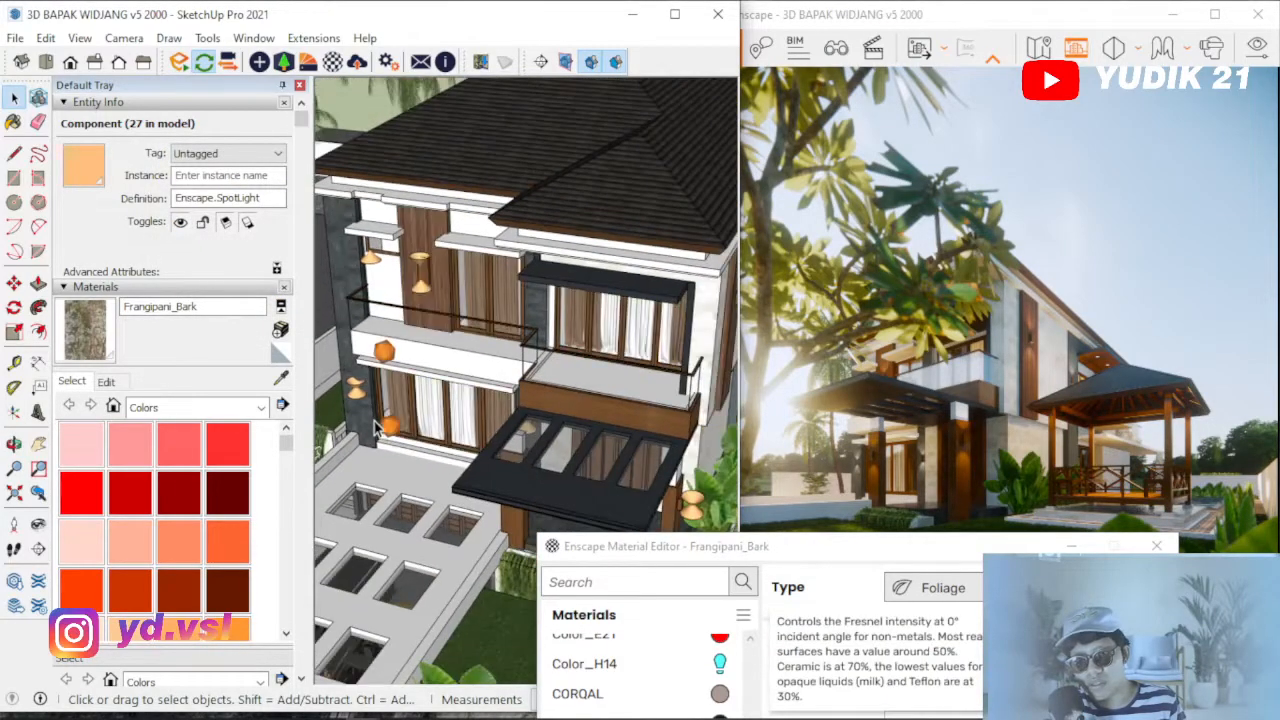
scroll(367, 423, "down", 4)
scroll(655, 260, "up", 5)
scroll(616, 341, "up", 3)
scroll(566, 349, "up", 2)
middle_click_drag(566, 349, 400, 314)
scroll(465, 275, "up", 2)
middle_click_drag(466, 268, 472, 212)
left_click(281, 380)
left_click(502, 197)
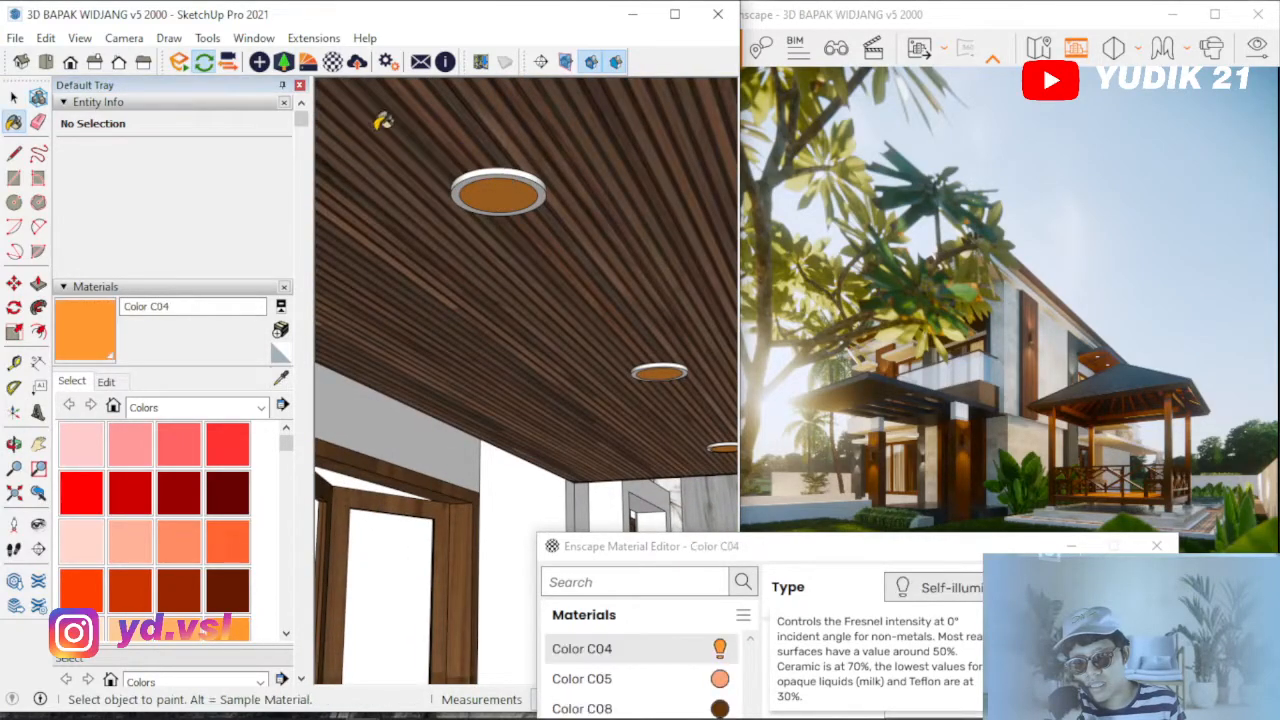
Review the Color C04 material's self-illumination luminance and albedo color choices, and close the material editor.
mouse_move(680, 546)
left_mouse_down()
mouse_move(288, 243)
mouse_move(276, 215)
left_mouse_up()
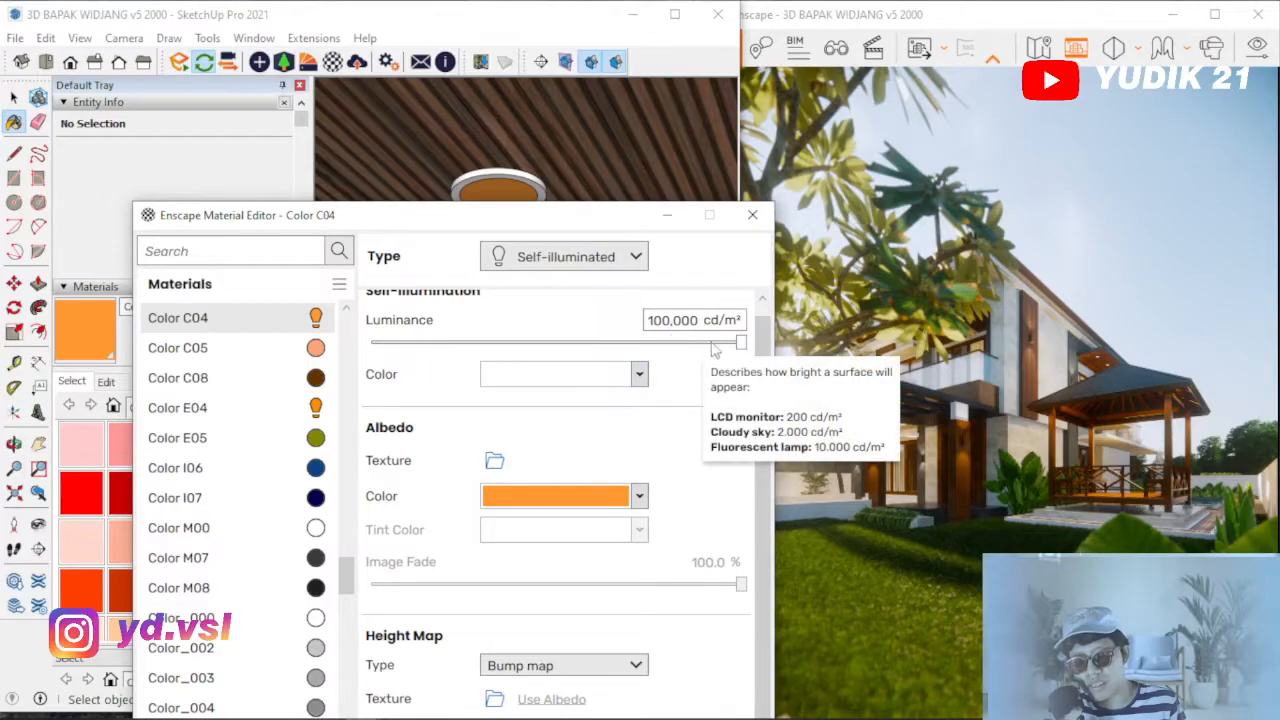
scroll(765, 355, "up", 1)
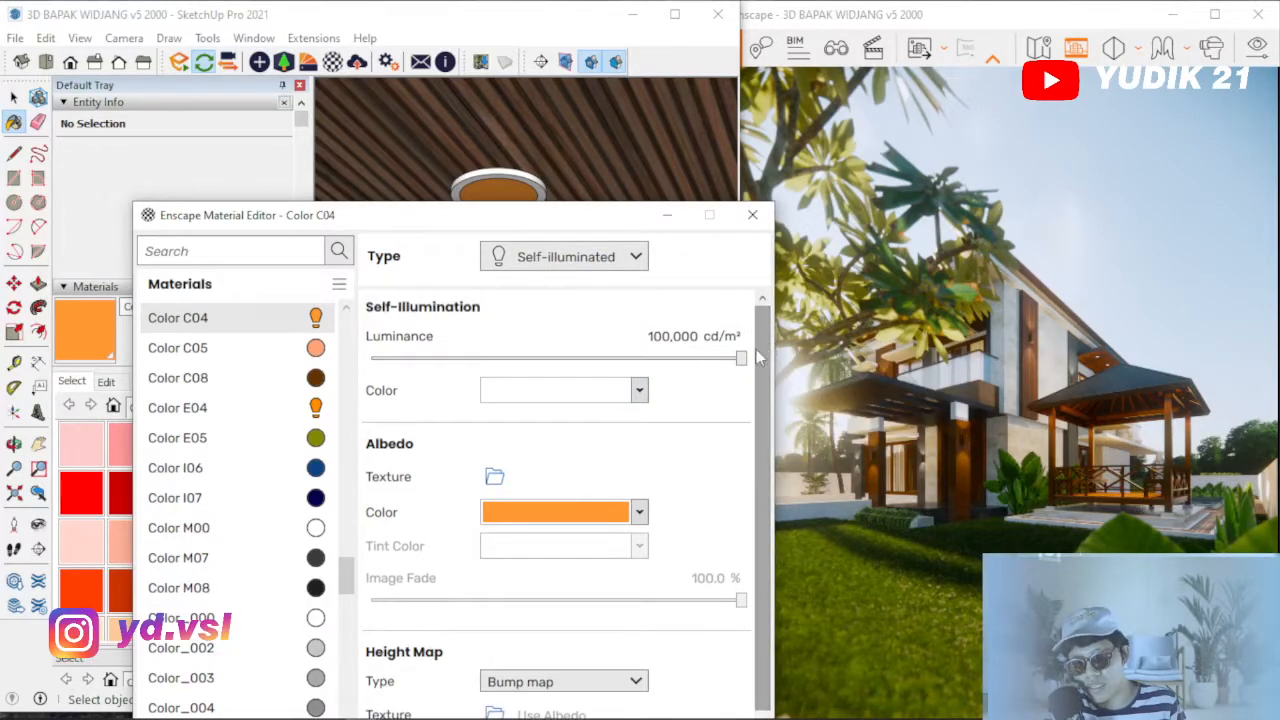
left_click(562, 513)
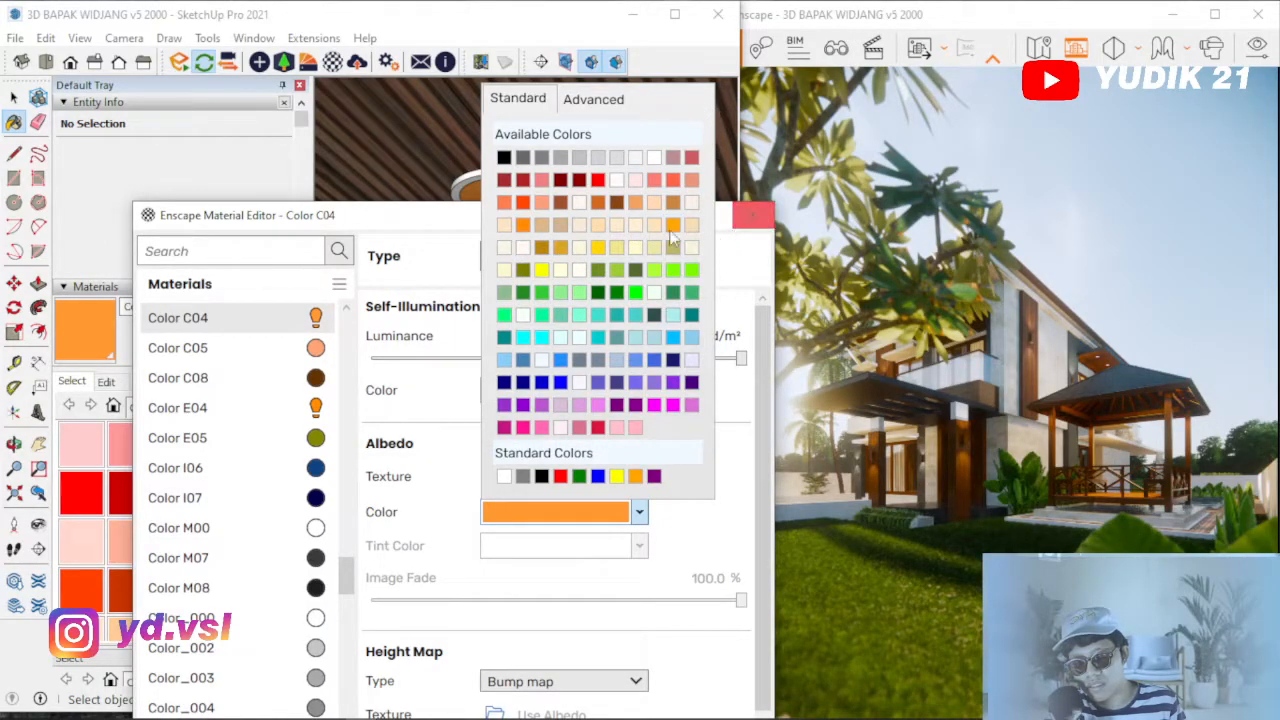
left_click(455, 224)
left_click(752, 214)
Leave material sampling and view the whole house, carport and pool side from above.
scroll(580, 526, "down", 6)
scroll(578, 520, "down", 4)
middle_click_drag(556, 460, 612, 501)
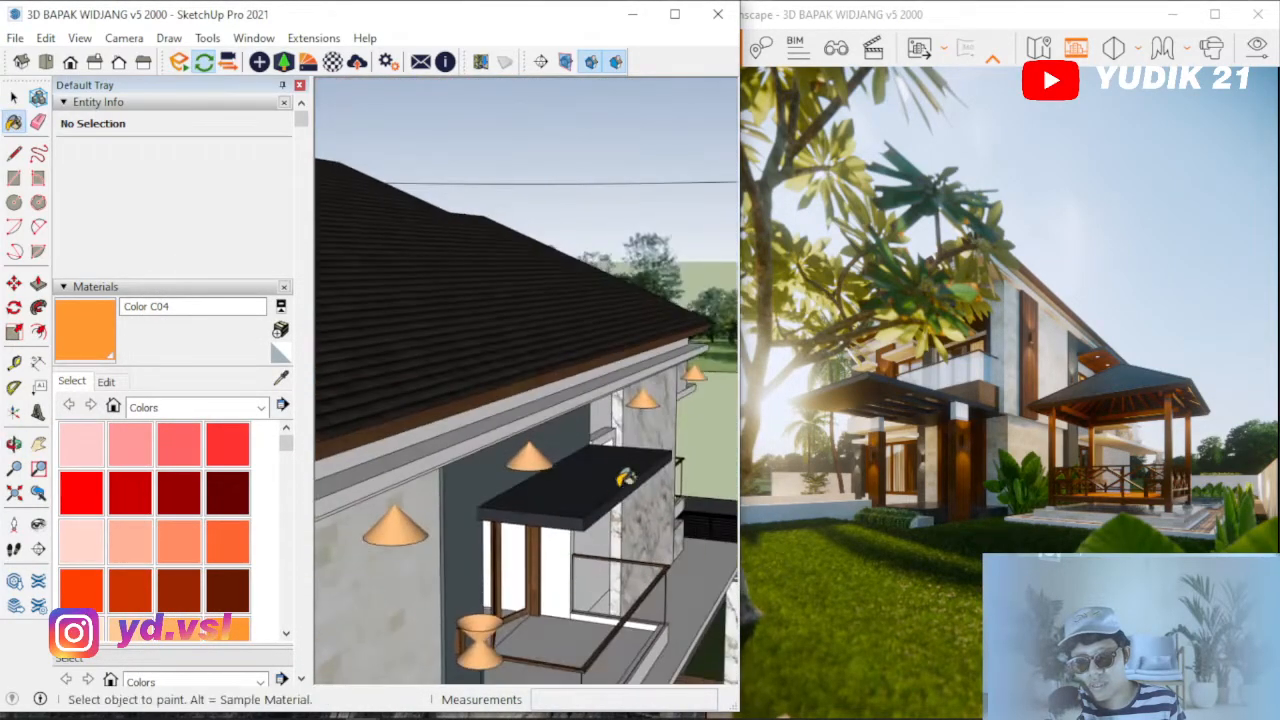
scroll(606, 490, "down", 9)
scroll(565, 418, "down", 5)
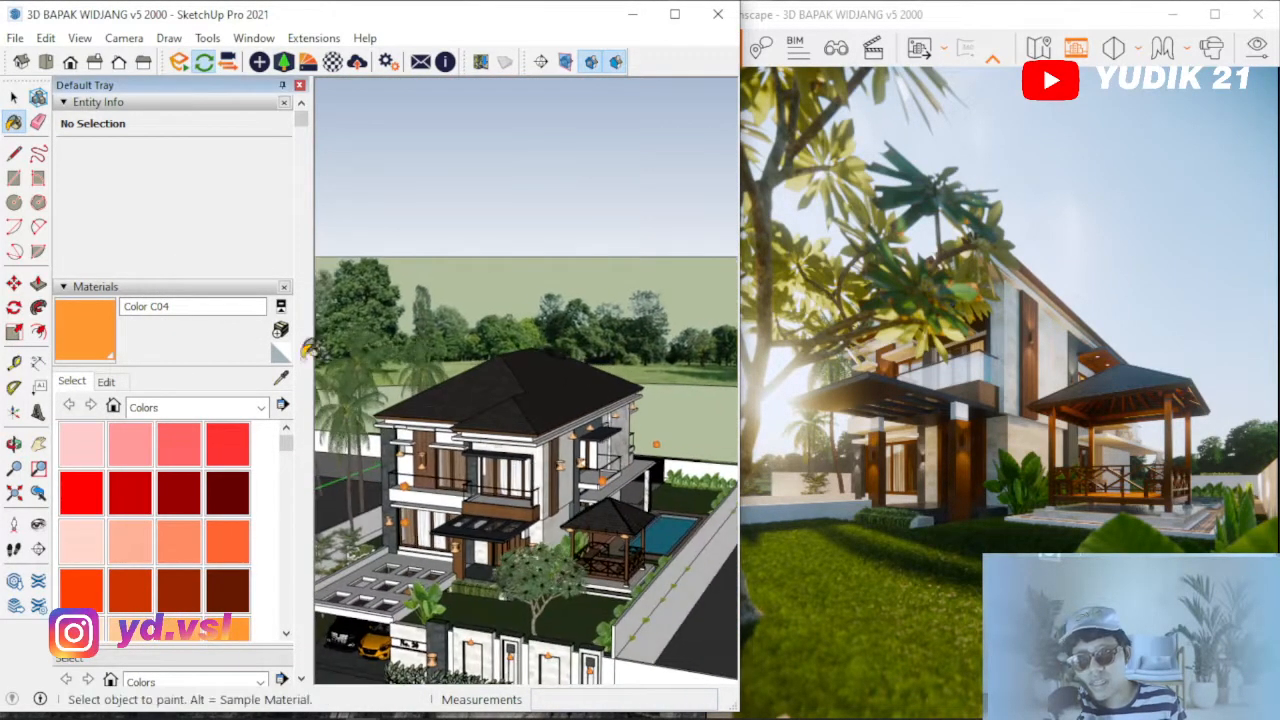
left_click(14, 97)
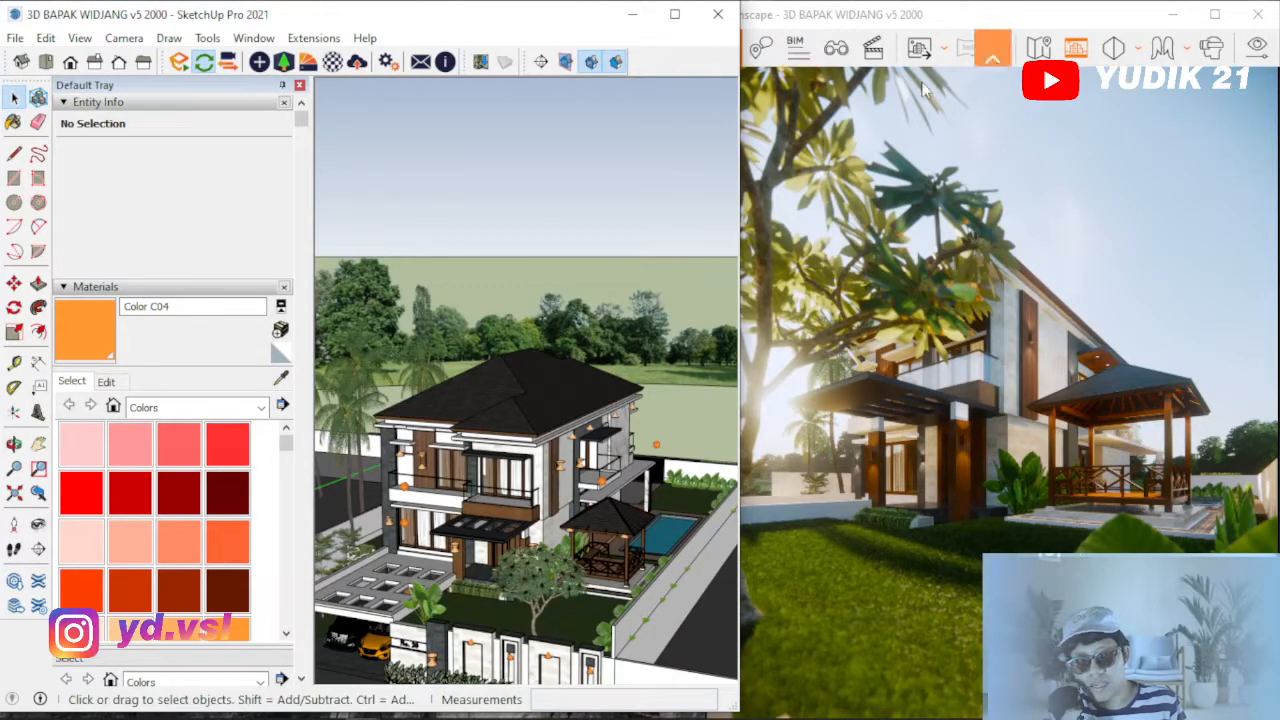
Open Enscape's visual settings beside the rendered view and set the camera's Depth of Field to 0%.
left_click(1211, 47)
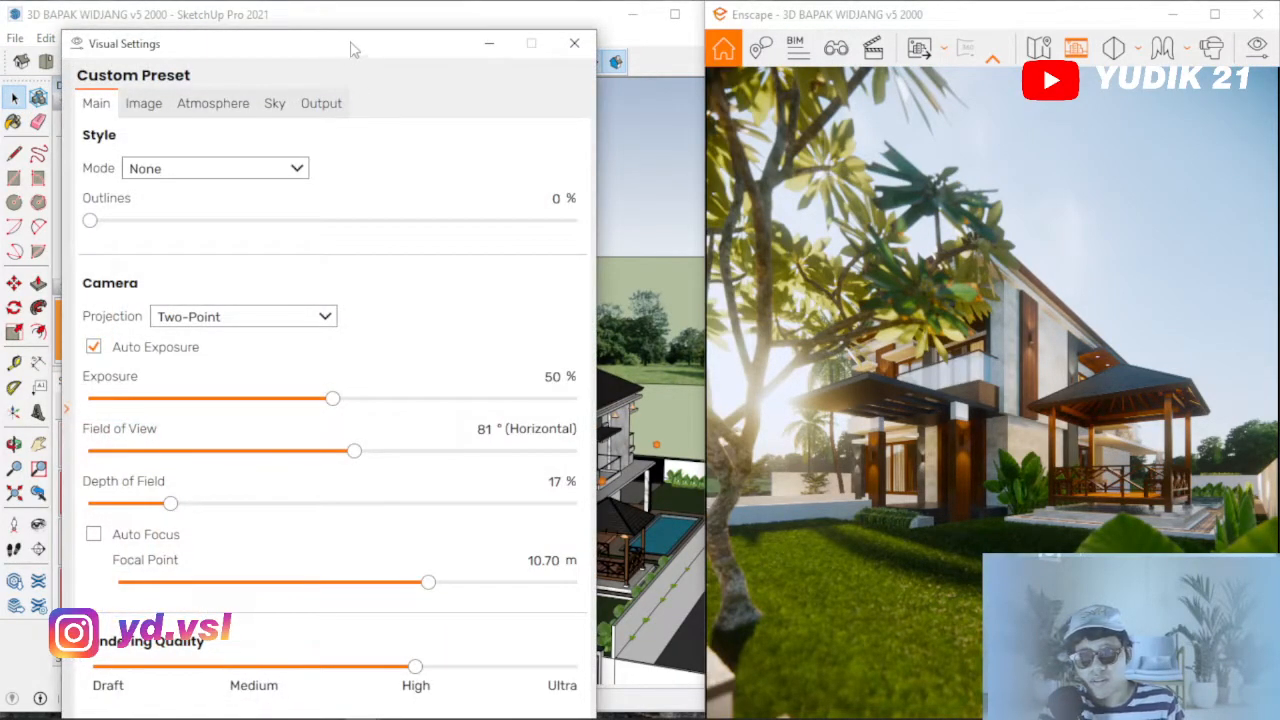
left_click_drag(351, 49, 463, 23)
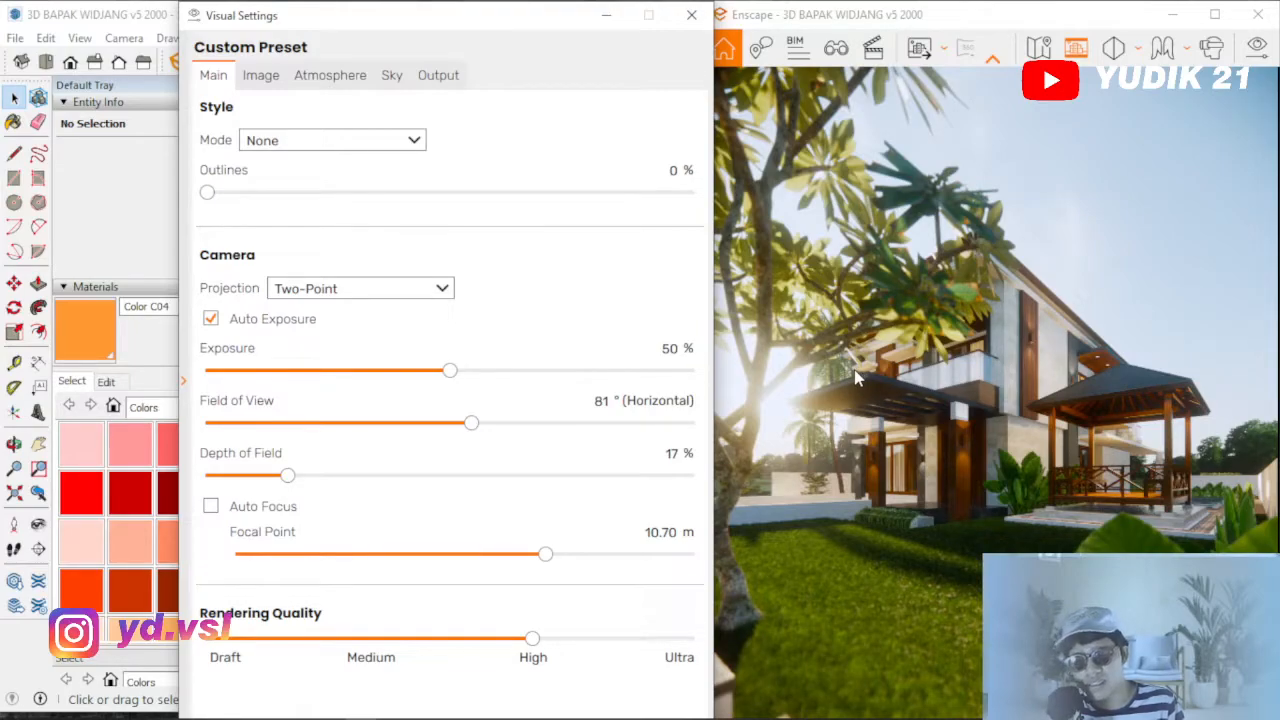
left_click(386, 521)
left_click(389, 525)
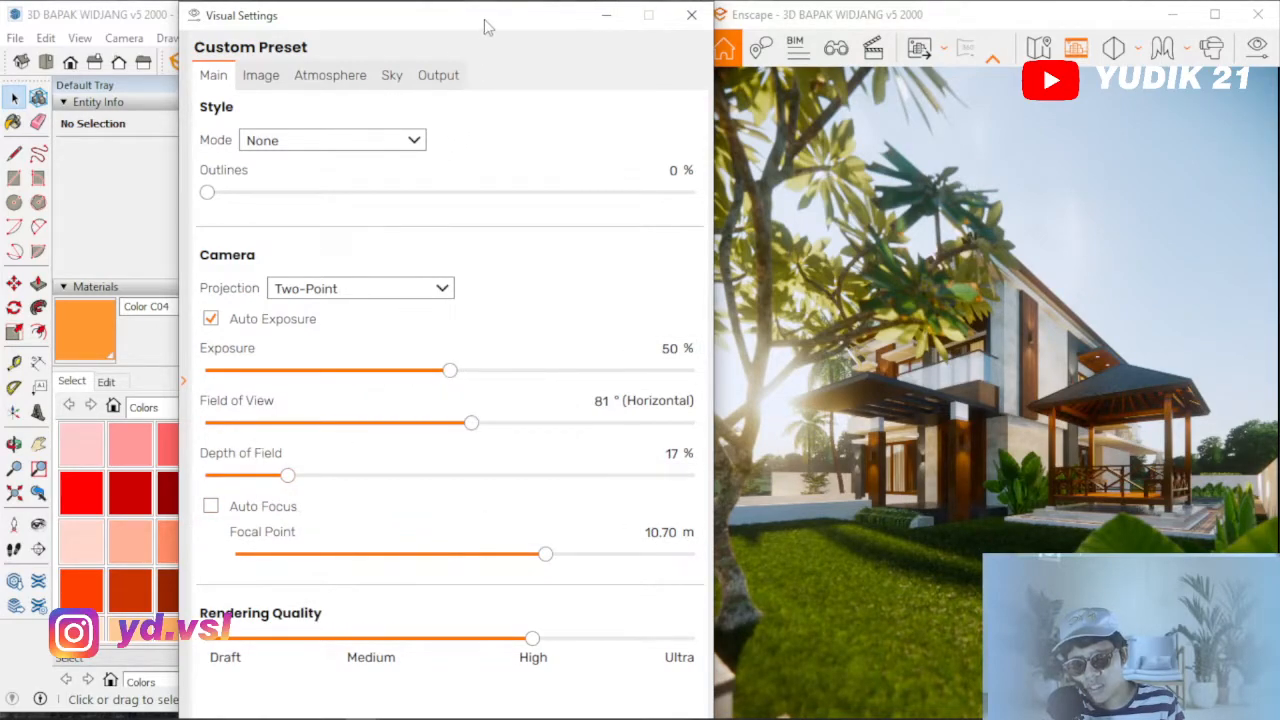
left_click_drag(483, 27, 499, 26)
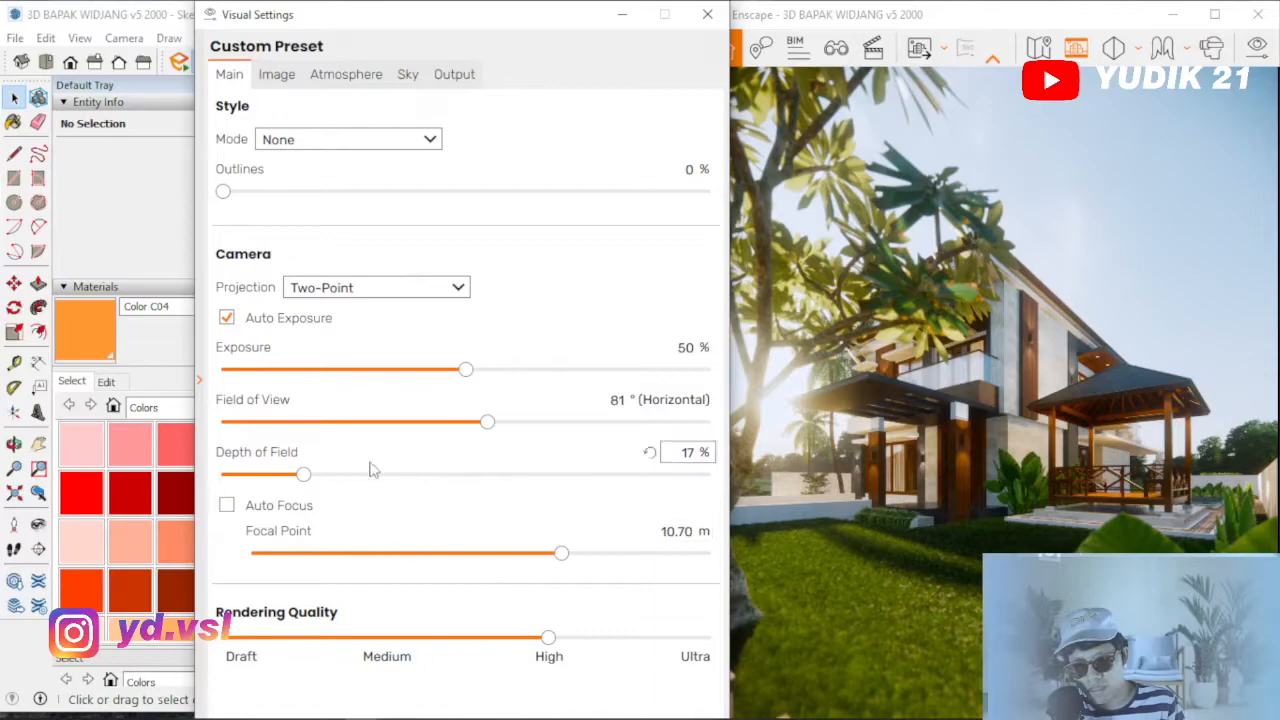
left_click_drag(303, 478, 222, 477)
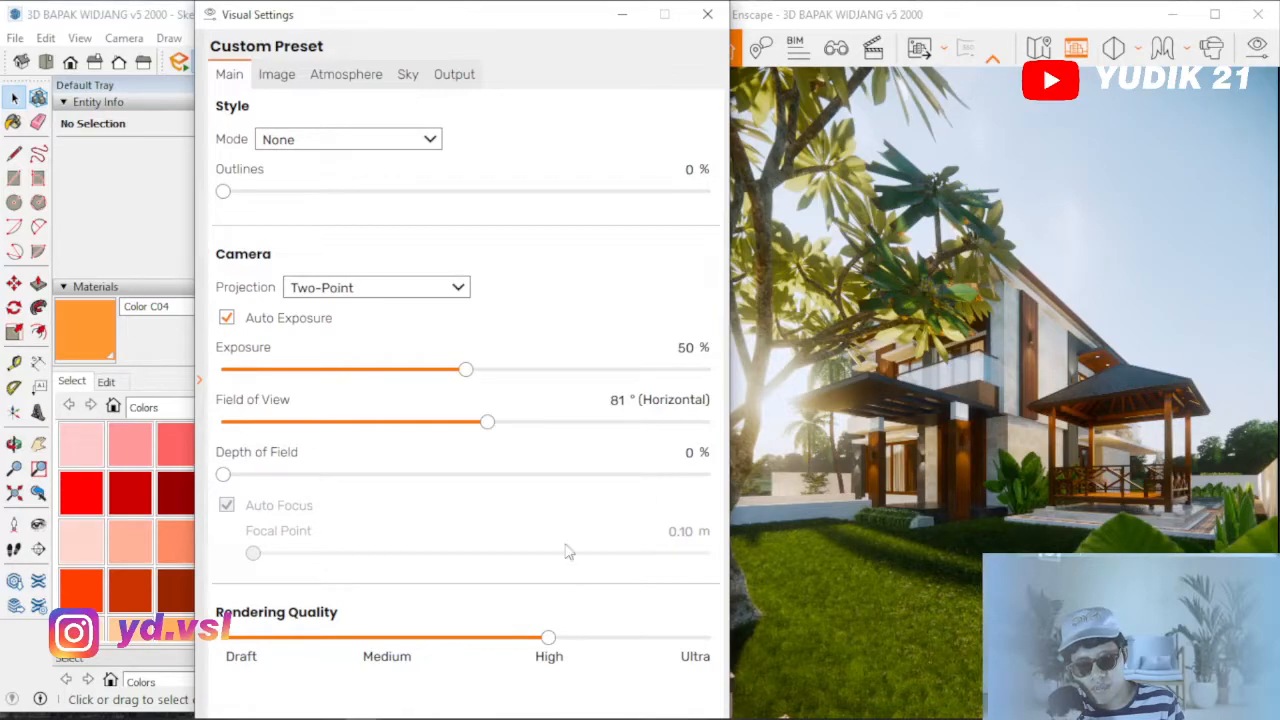
Set Depth of Field to 44%, try Auto Focus, and leave Auto Focus turned off for a manual focal point.
left_click_drag(226, 474, 436, 474)
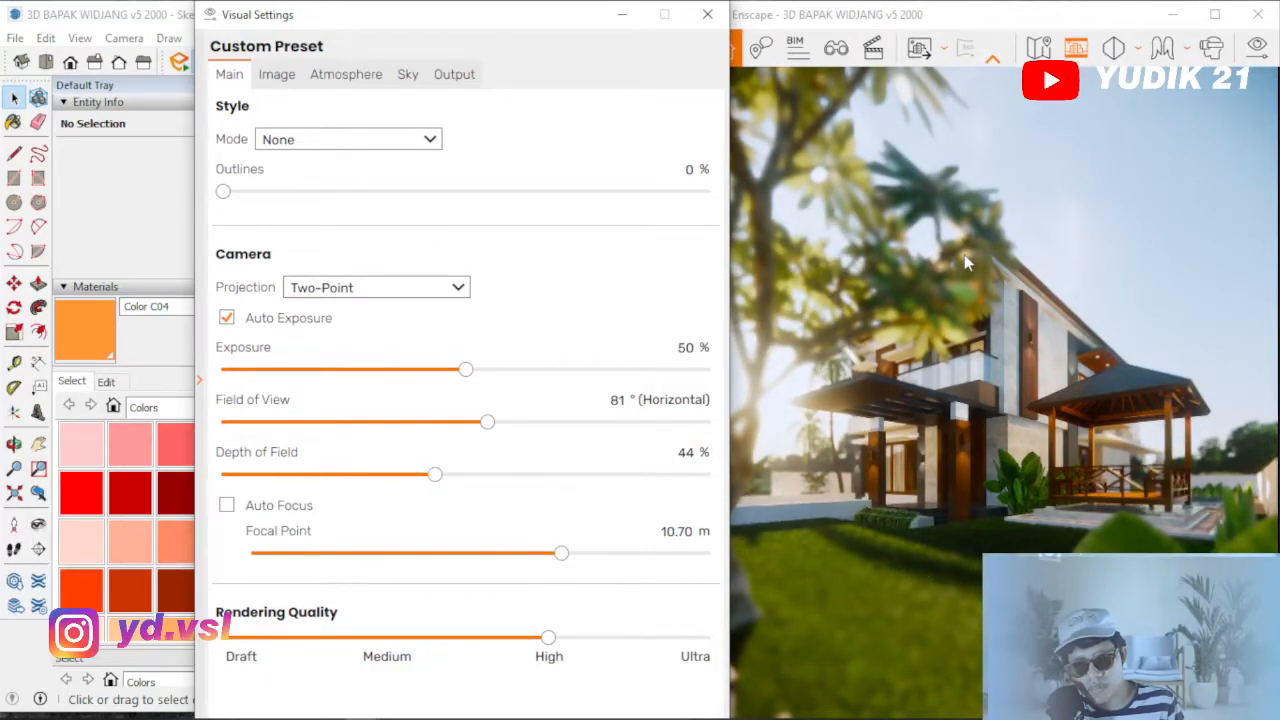
left_click(226, 505)
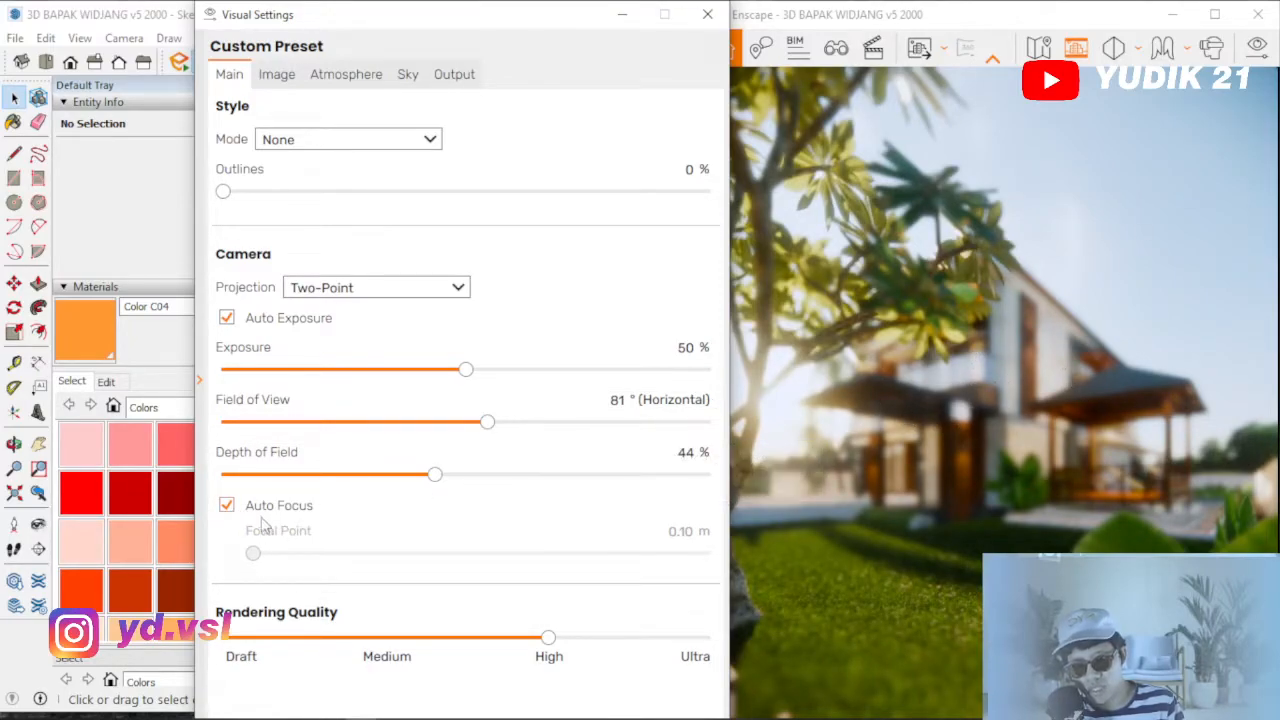
left_click(226, 507)
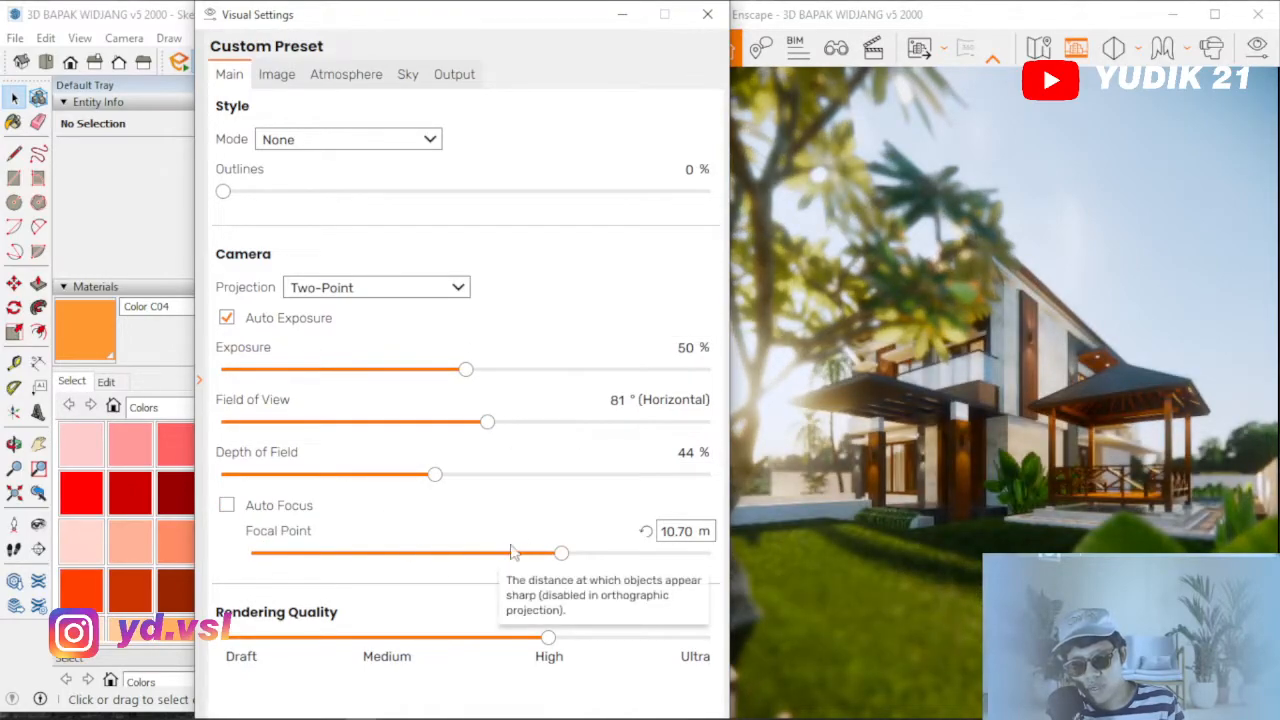
Set the camera's Focal Point to 9.02 m and Depth of Field to 20%.
mouse_move(560, 557)
left_mouse_down()
mouse_move(471, 557)
mouse_move(576, 556)
mouse_move(557, 560)
left_mouse_up()
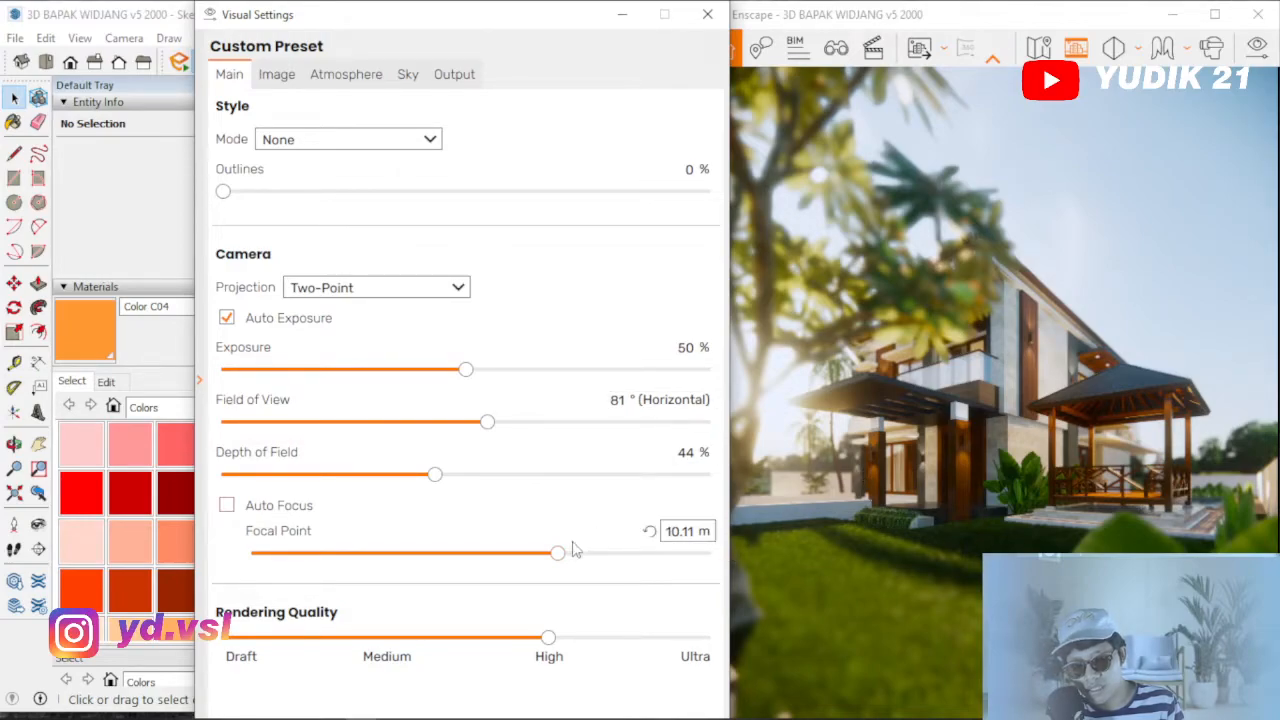
mouse_move(558, 555)
left_mouse_down()
mouse_move(543, 558)
mouse_move(554, 563)
left_mouse_up()
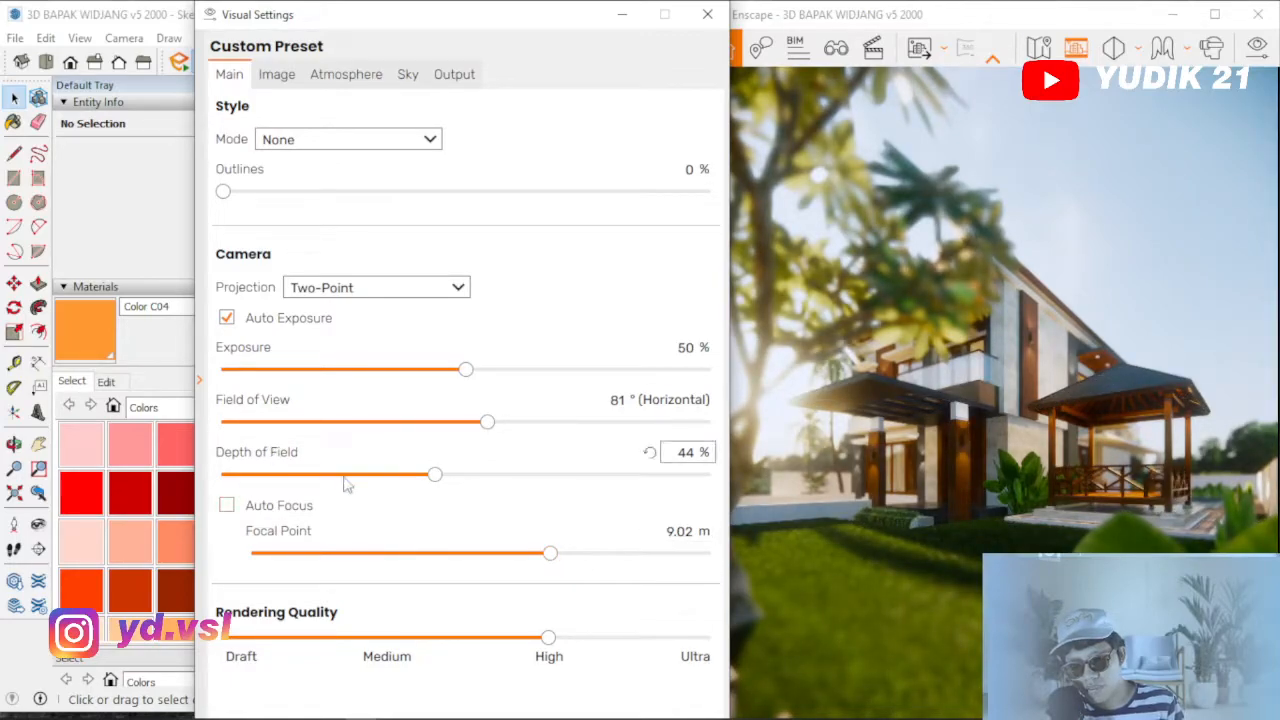
left_click_drag(434, 476, 321, 478)
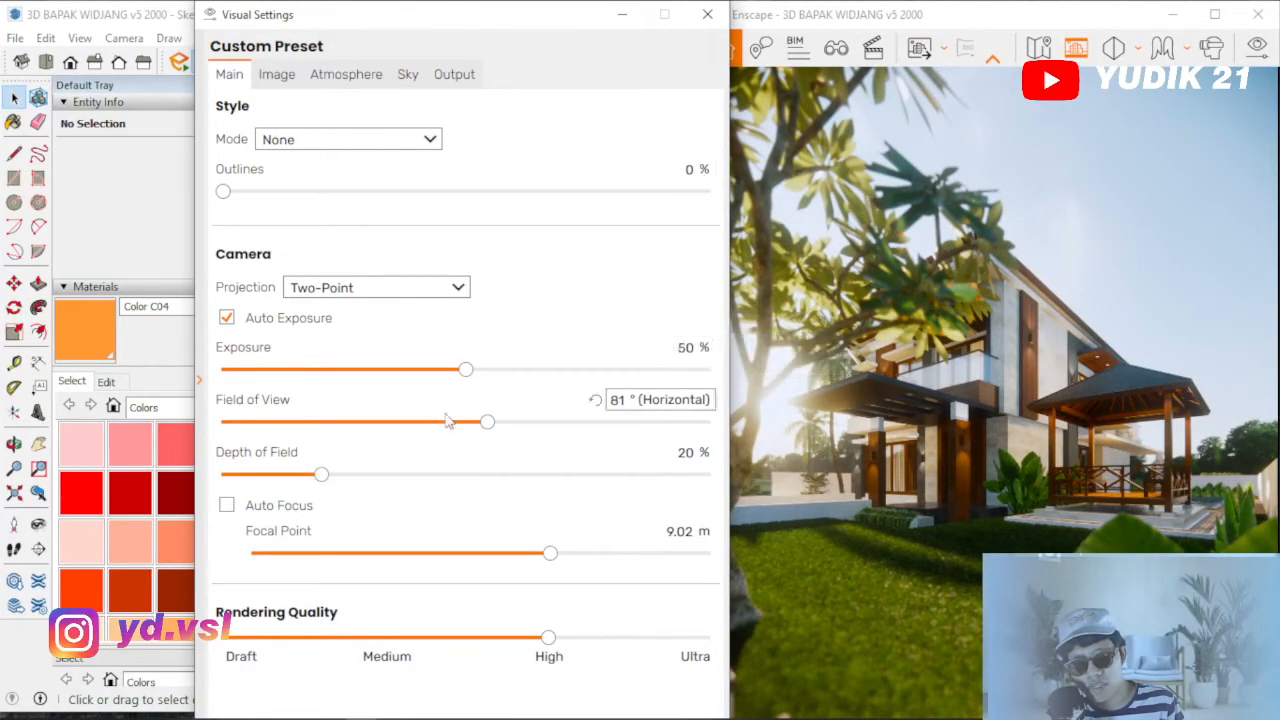
mouse_move(326, 477)
left_mouse_down()
mouse_move(294, 485)
mouse_move(320, 476)
left_mouse_up()
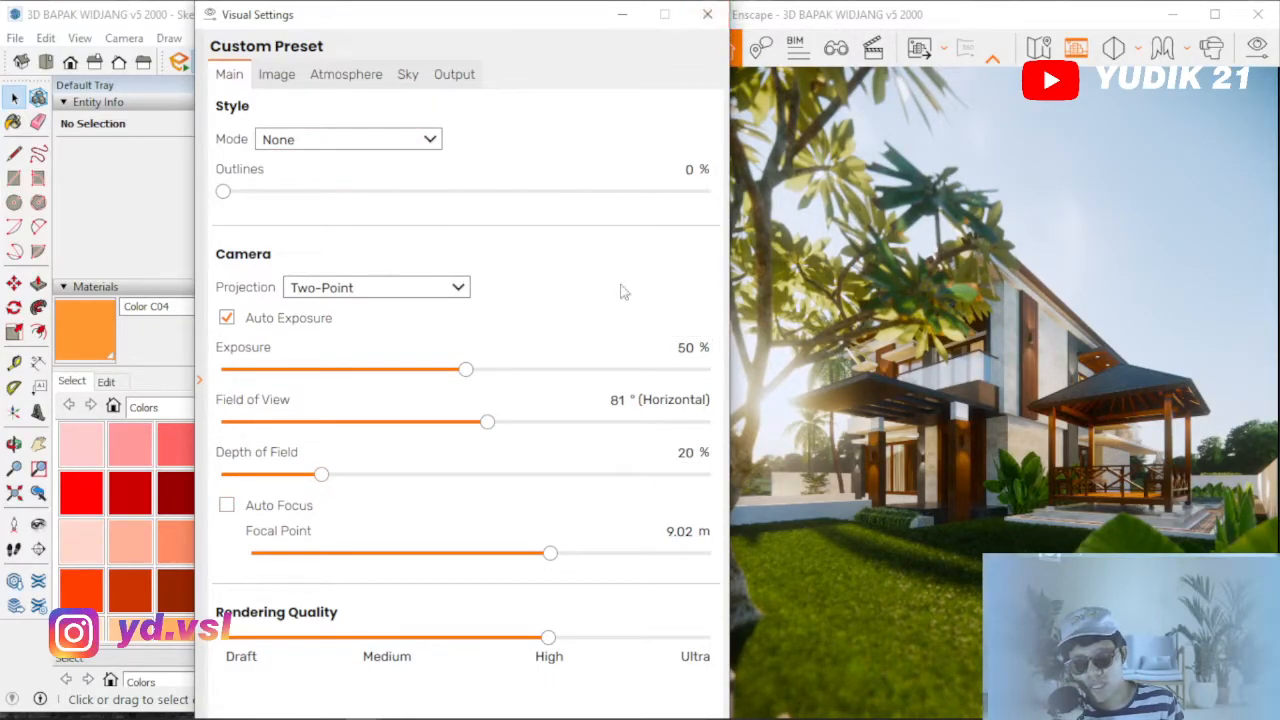
Review the preset's image corrections and effects, atmosphere fog and illumination, and skybox settings.
left_click(280, 76)
left_click(238, 77)
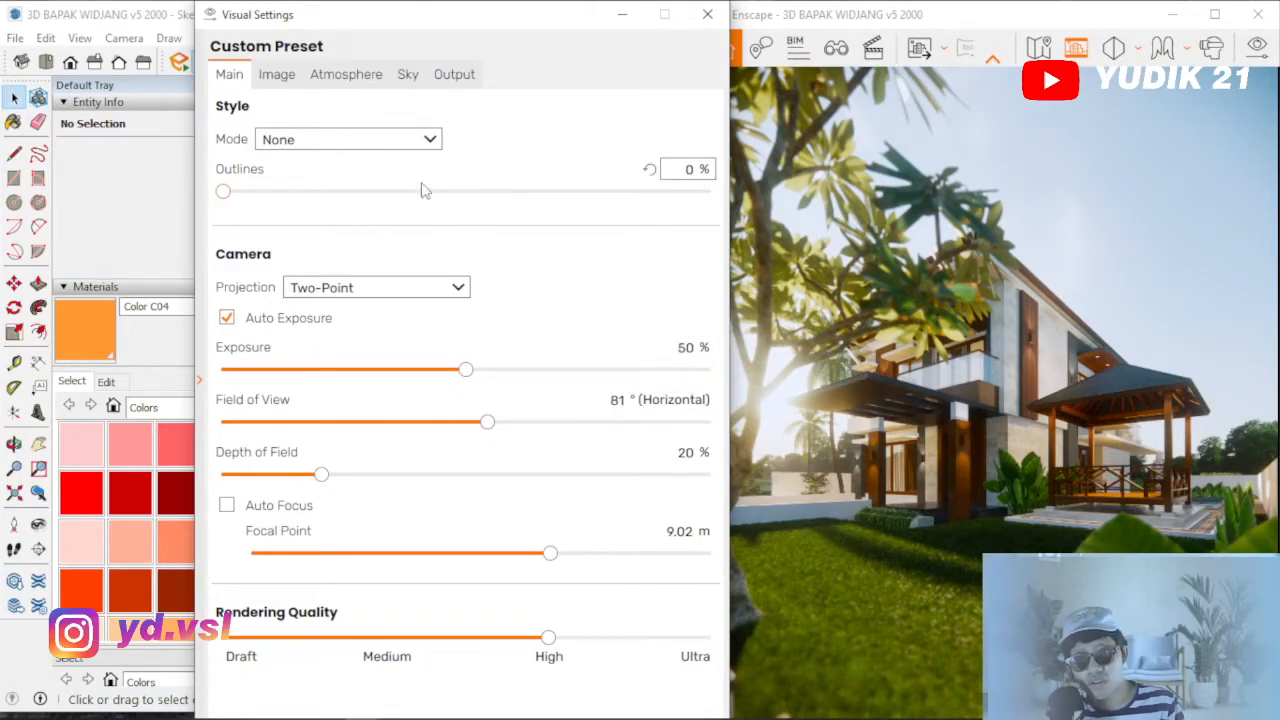
left_click(292, 88)
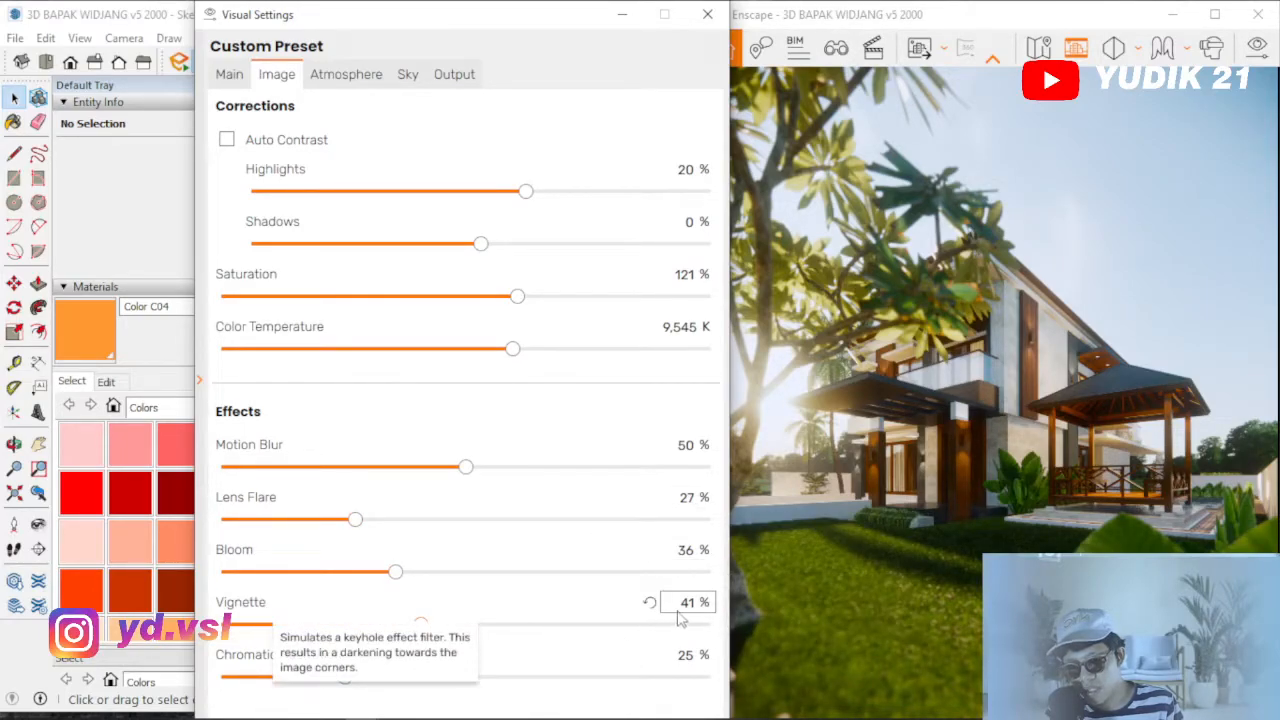
left_click(342, 80)
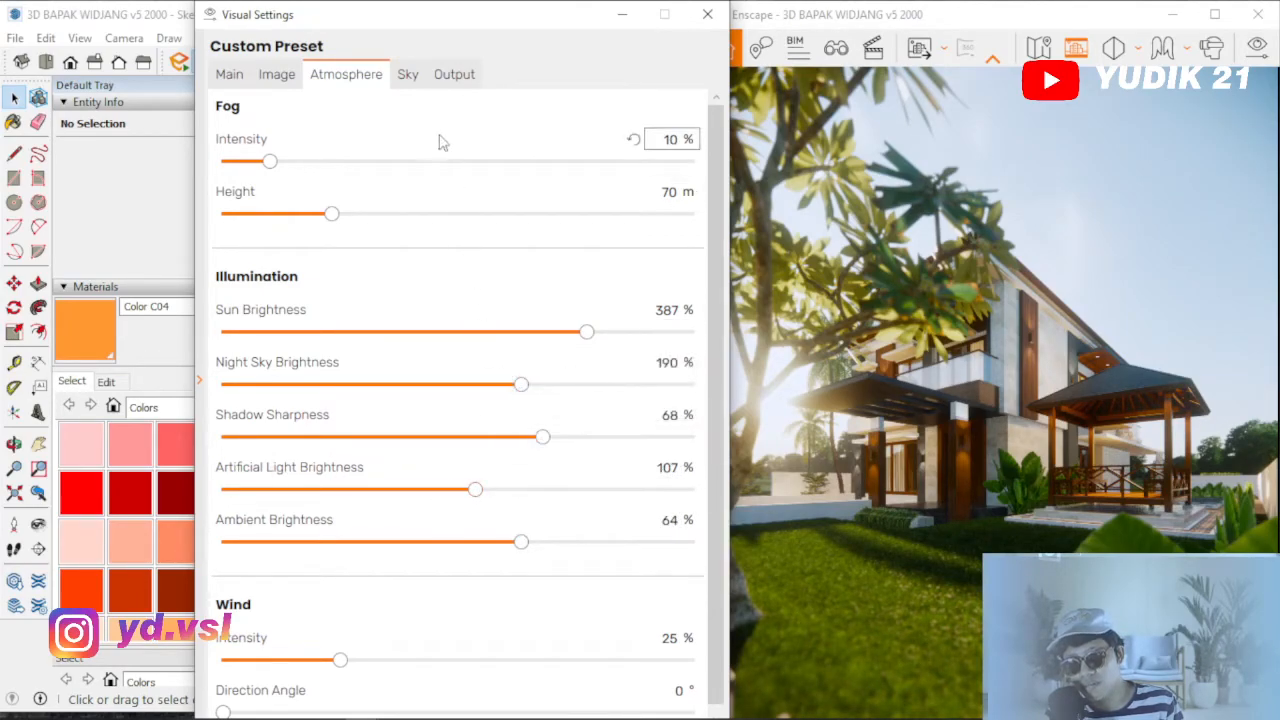
left_click(412, 76)
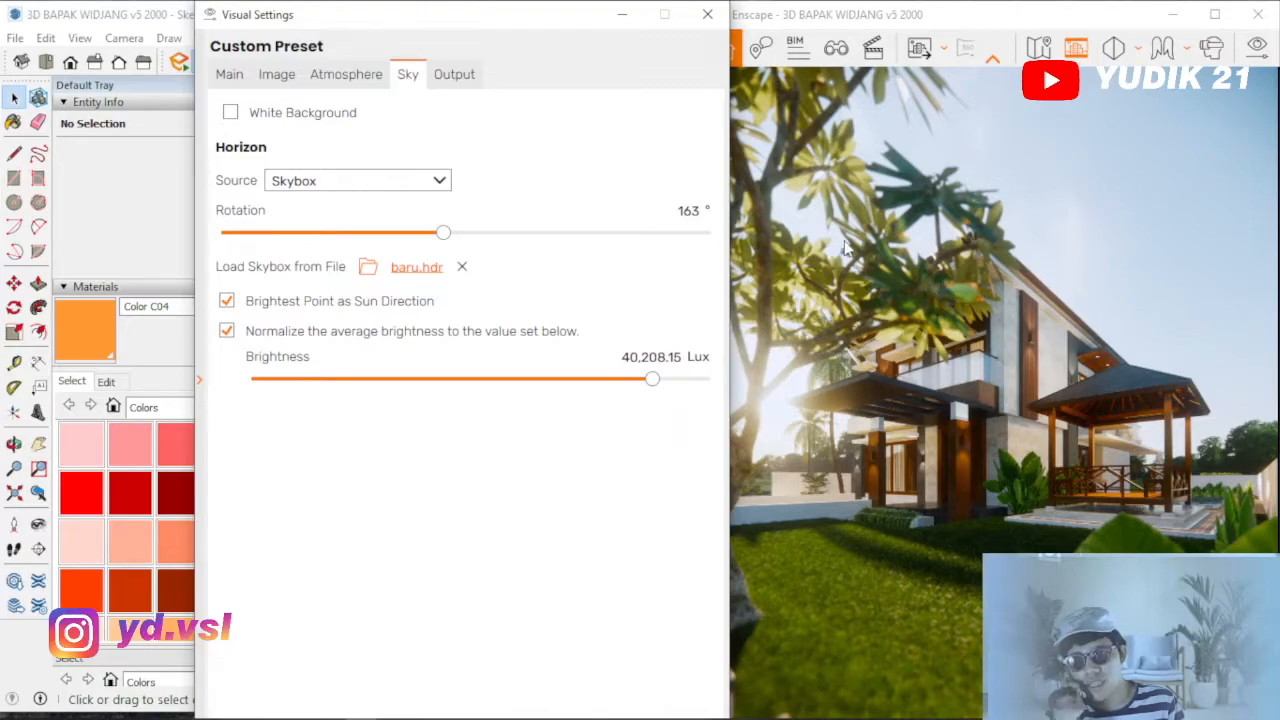
Set the output image's file format to JPEG Image (*.jpg) and close the visual settings.
left_click(458, 82)
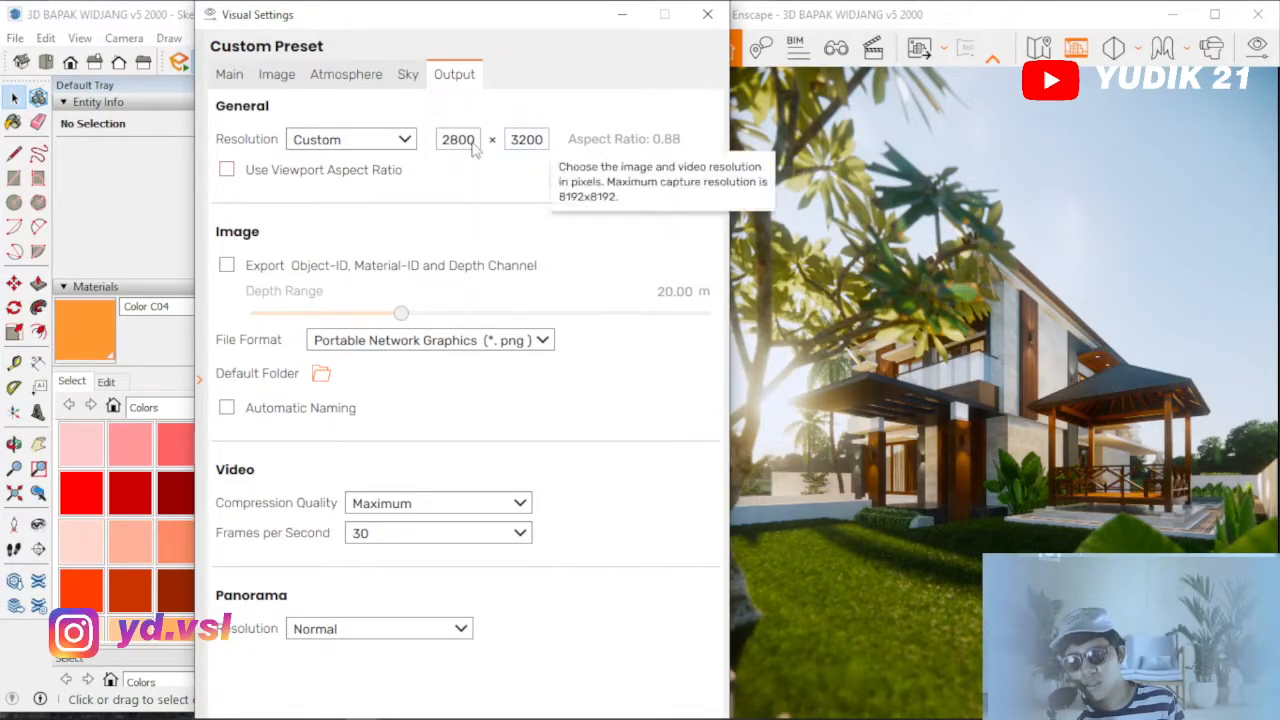
left_click(400, 345)
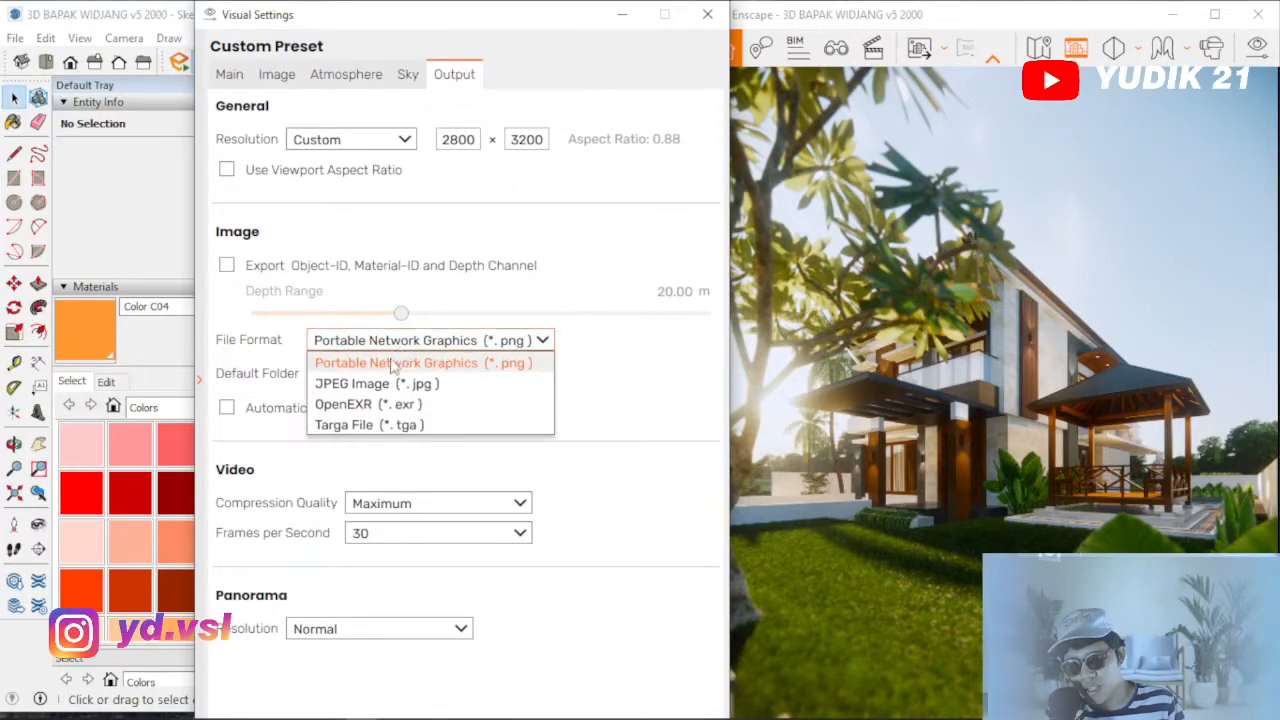
left_click(389, 387)
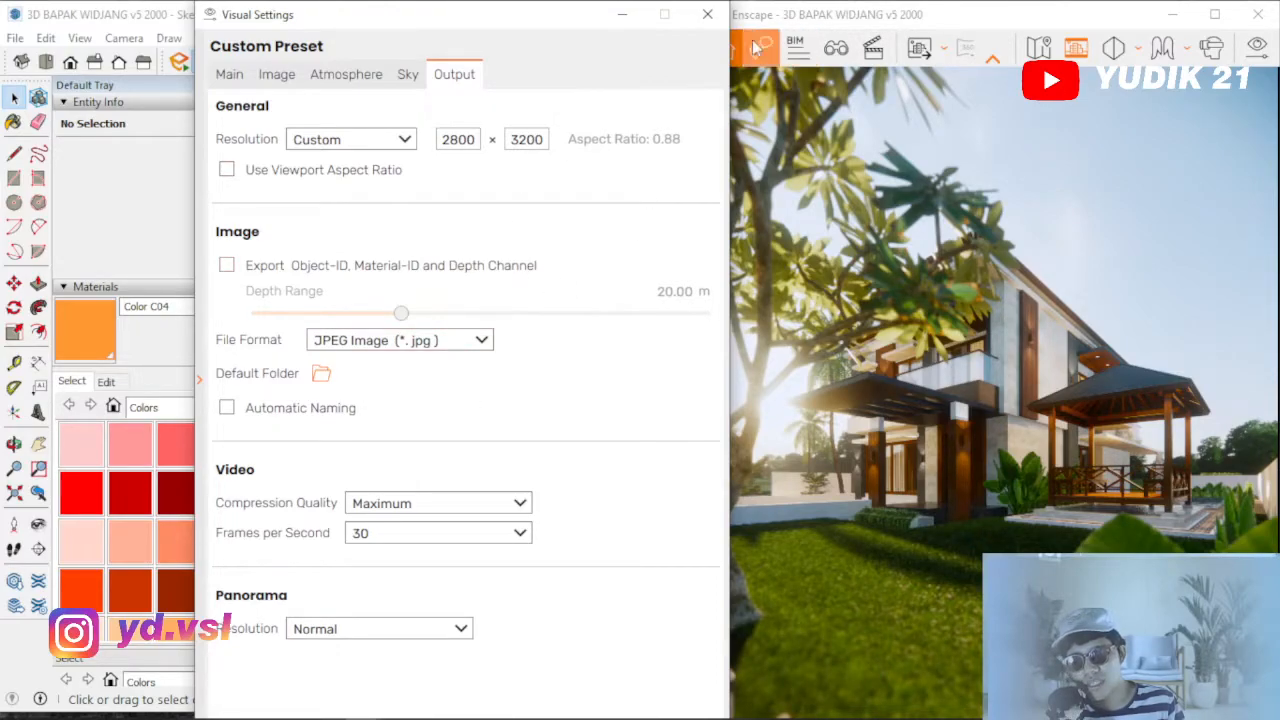
left_click(707, 18)
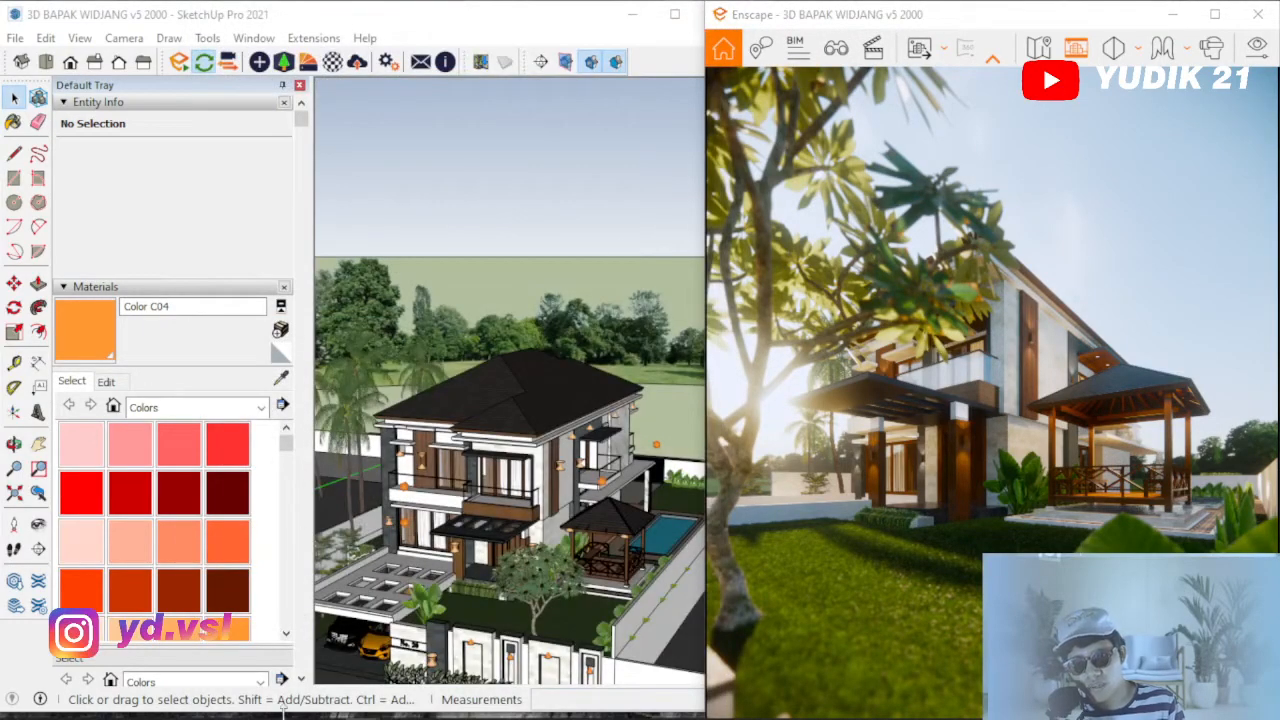
Switch to File Explorer and open the youtube content folder in Downloads.
mouse_move(226, 708)
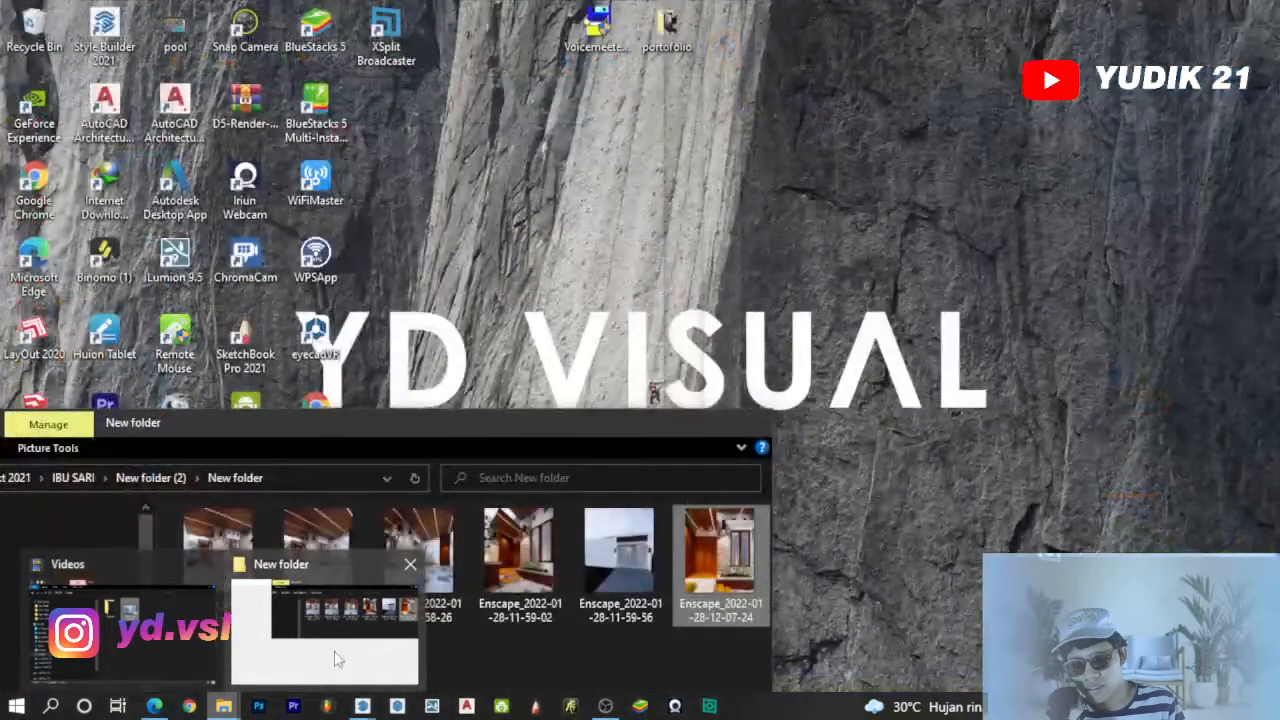
left_click(352, 600)
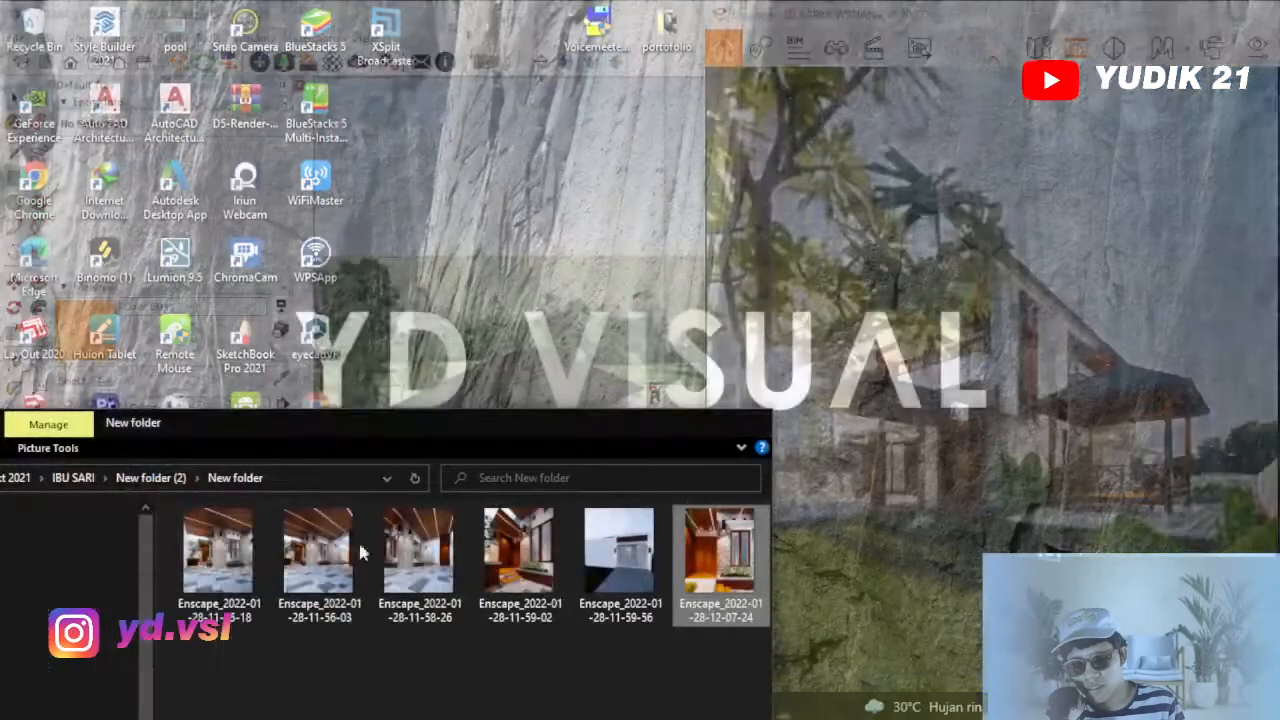
left_click_drag(389, 424, 676, 130)
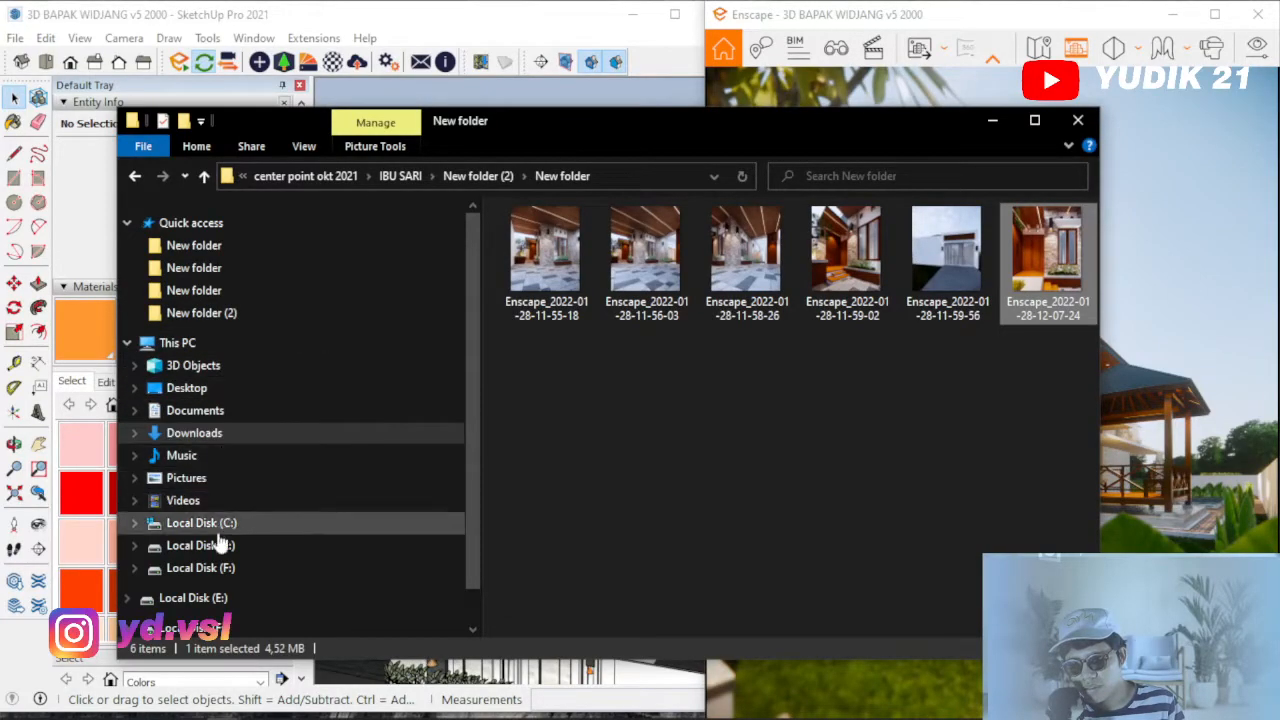
left_click(205, 437)
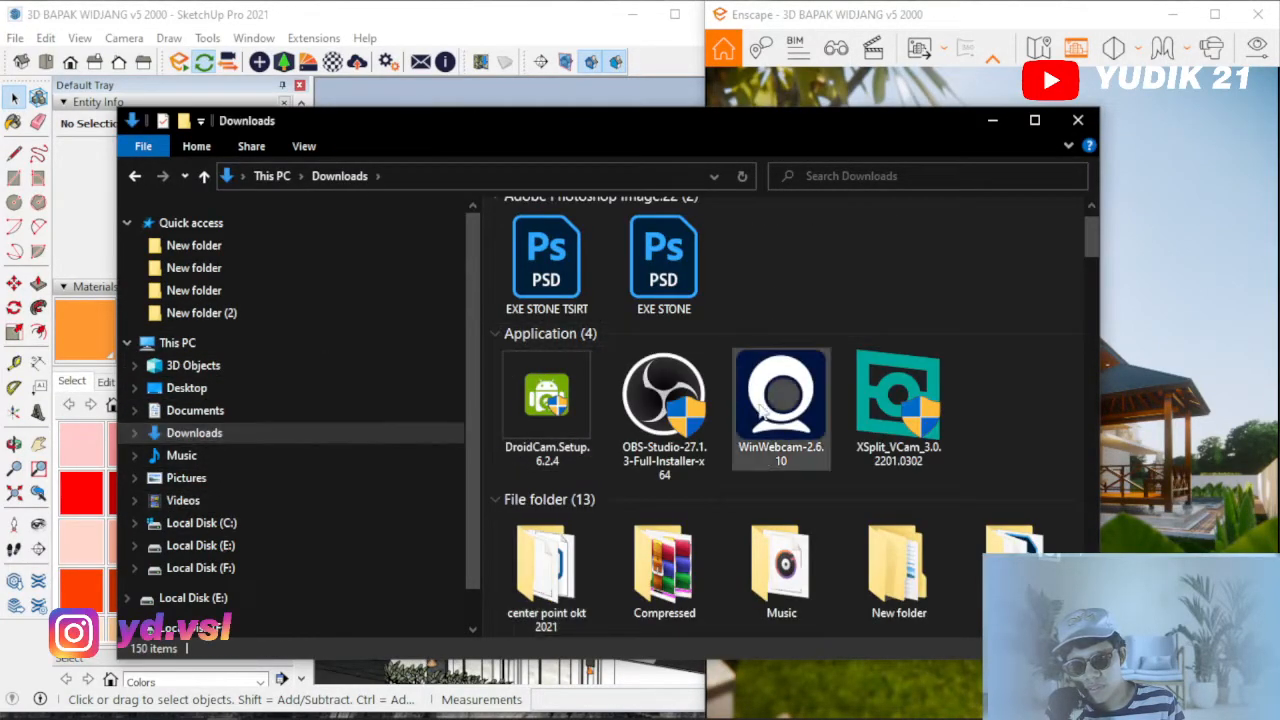
left_click(811, 562)
scroll(811, 562, "down", 3)
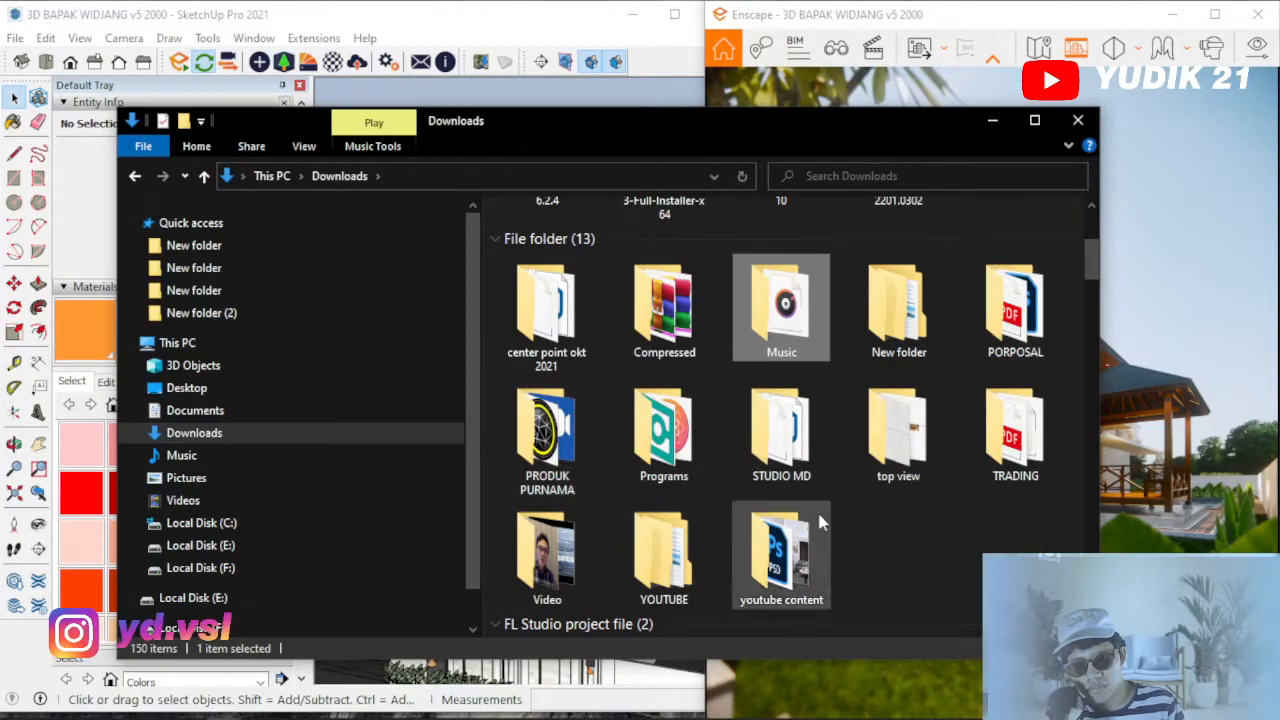
double_click(781, 555)
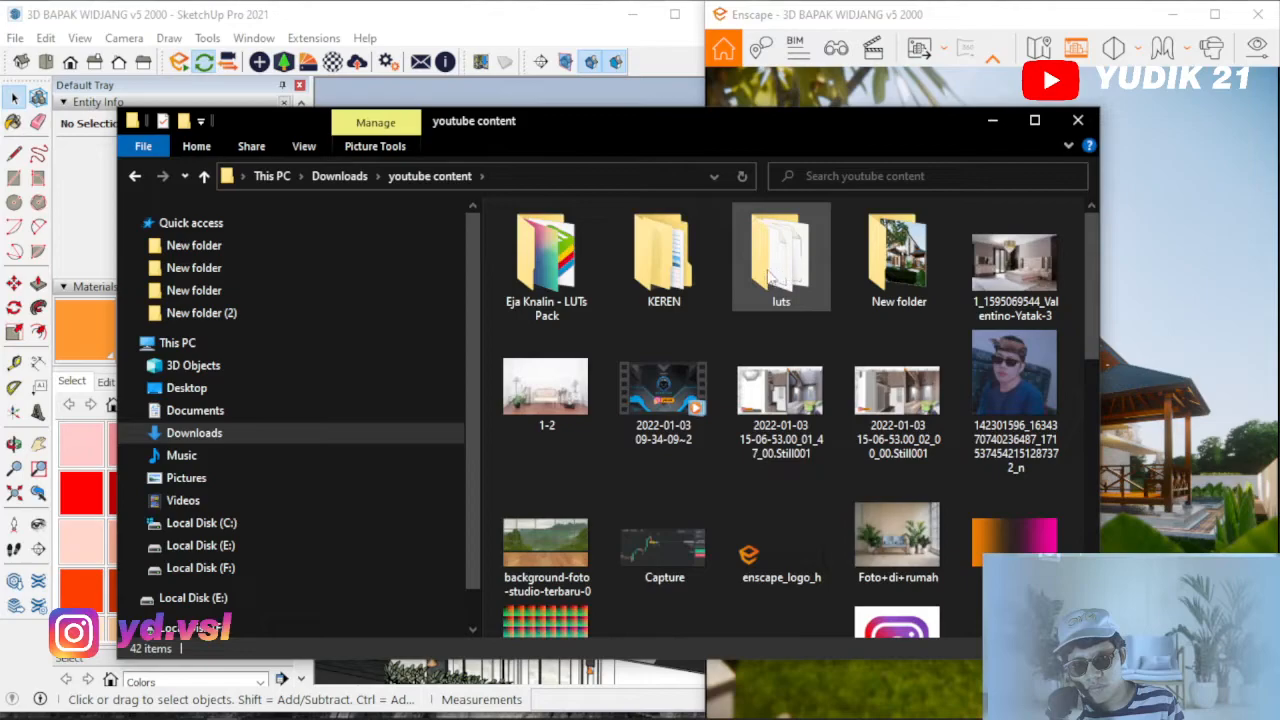
double_click(898, 258)
left_click(572, 258)
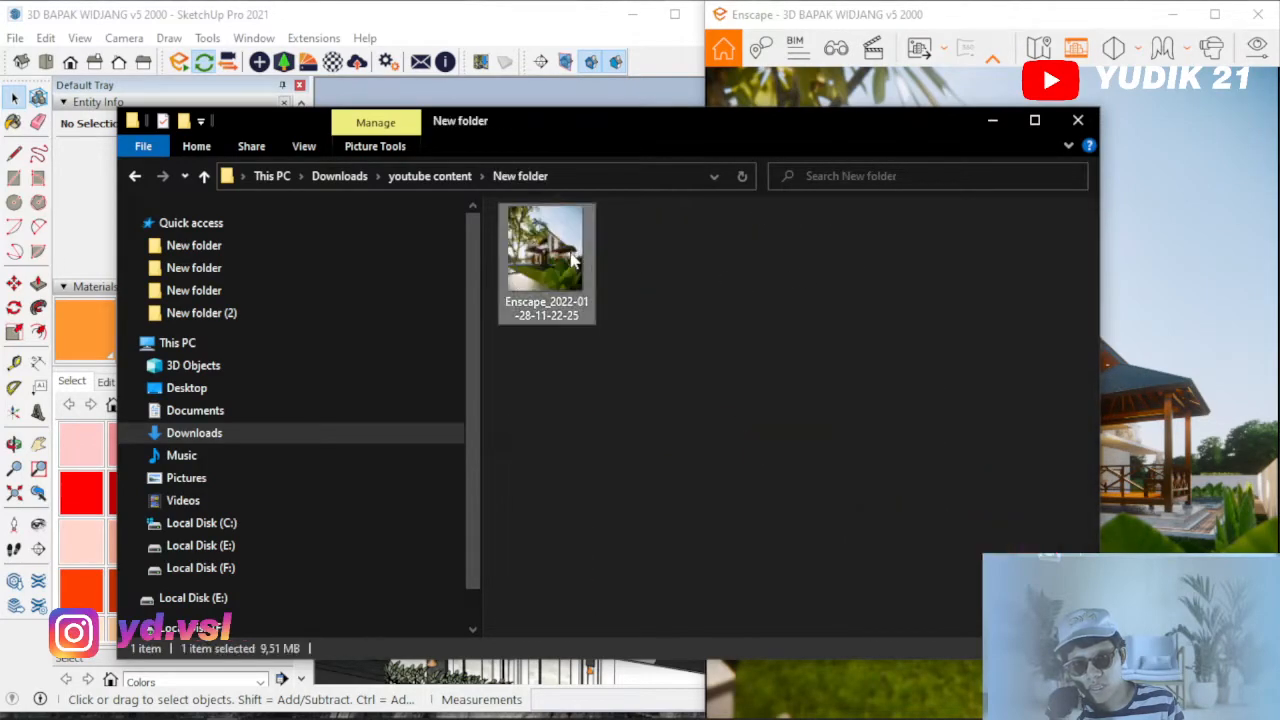
double_click(572, 257)
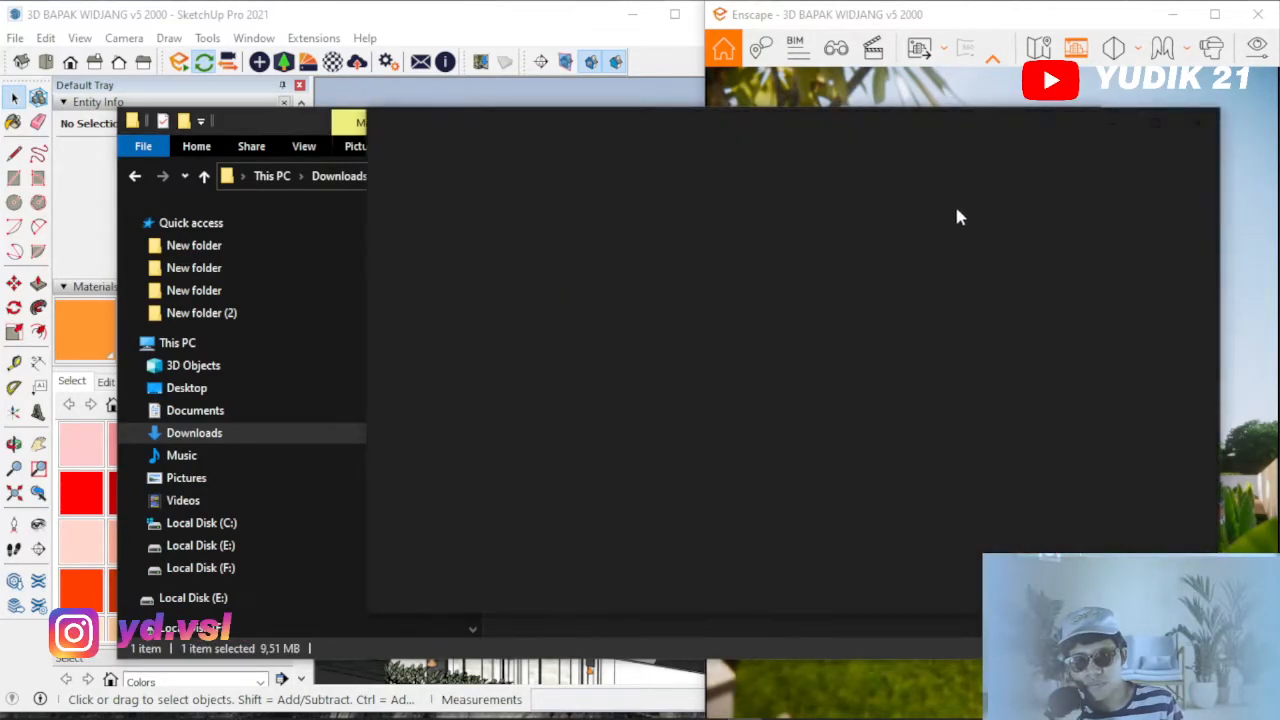
left_click(1154, 122)
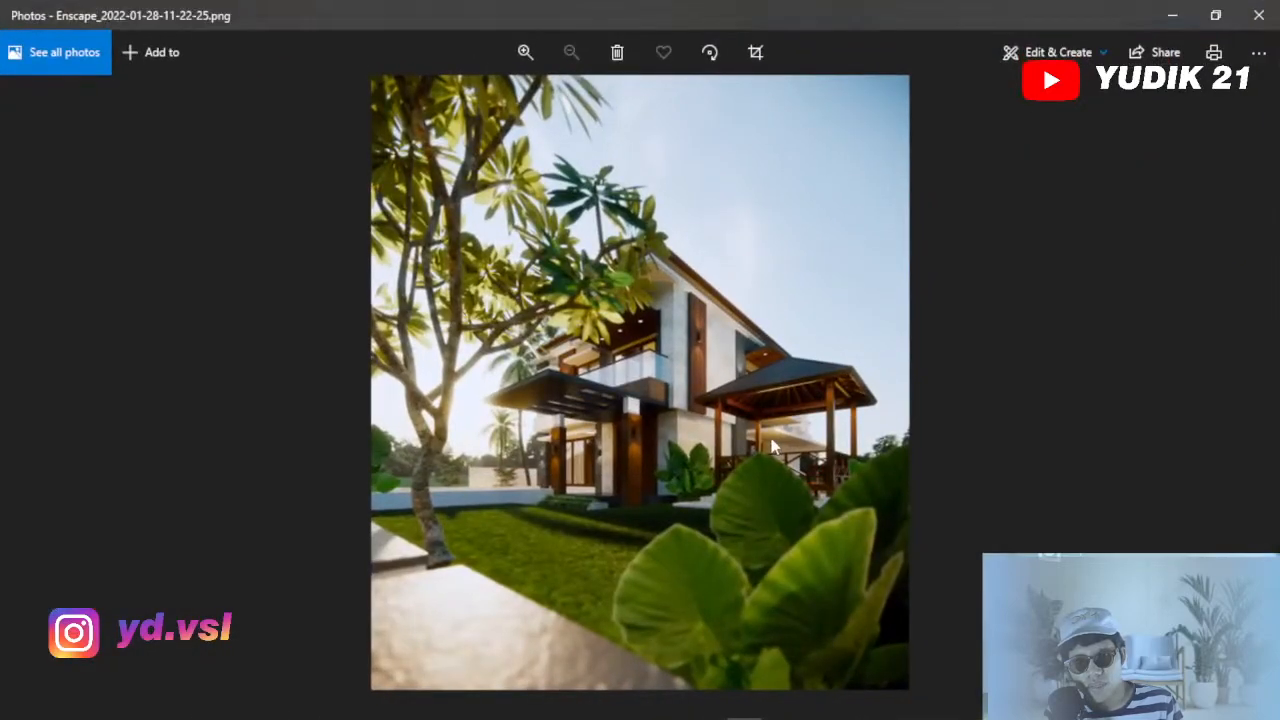
Examine the exported render's house, lawn and foreground plants up close and as a whole, and minimize the viewer and folder windows.
scroll(541, 466, "up", 2)
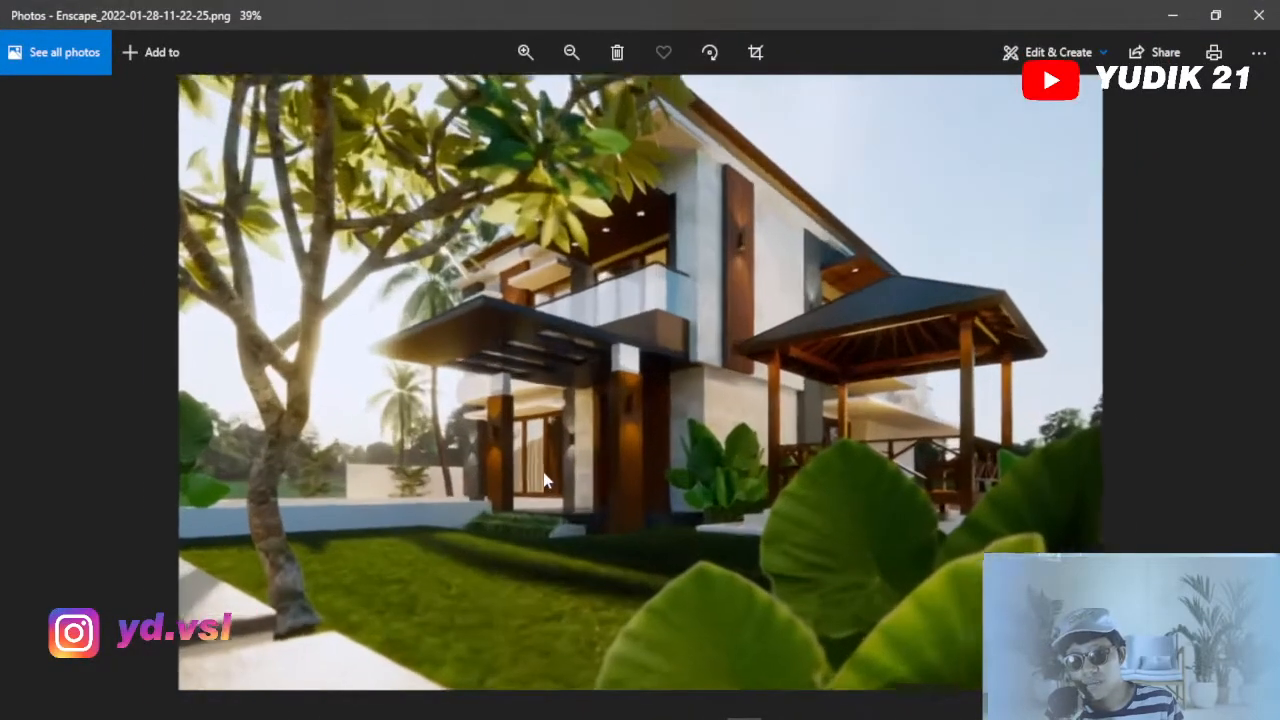
scroll(541, 466, "down", 2)
scroll(510, 377, "up", 2)
scroll(508, 372, "down", 2)
scroll(567, 460, "up", 2)
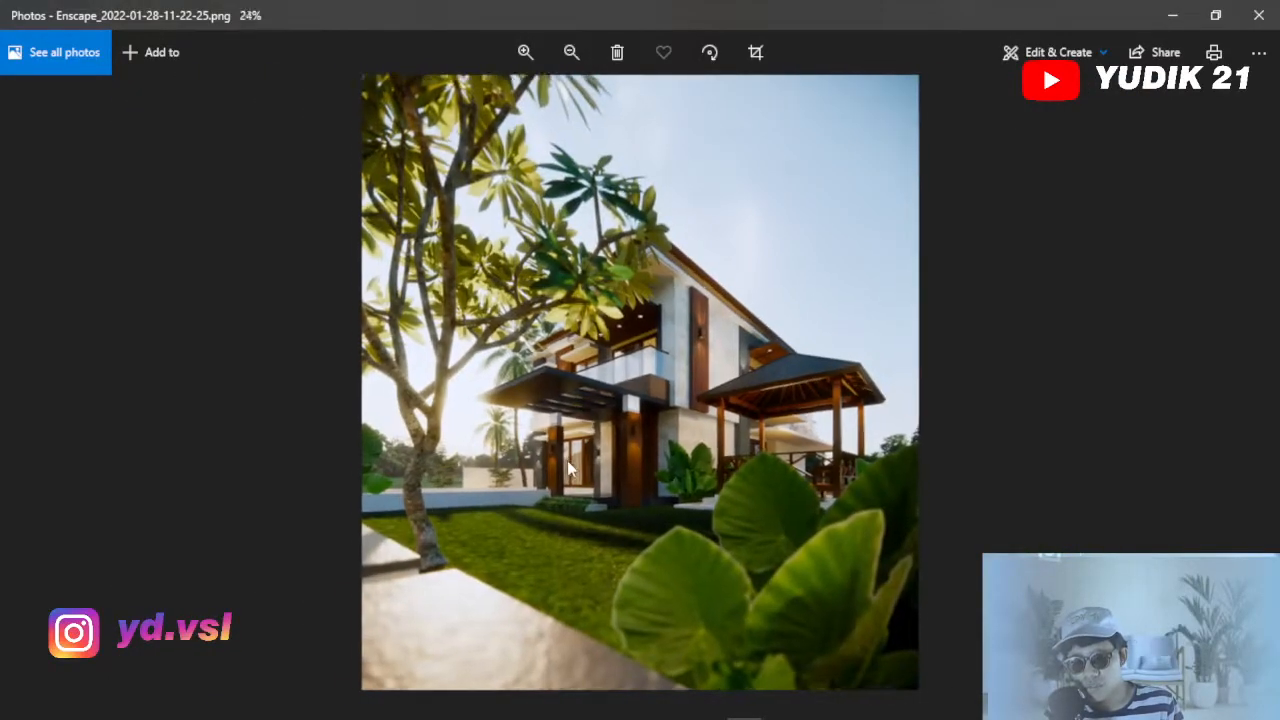
scroll(567, 460, "down", 2)
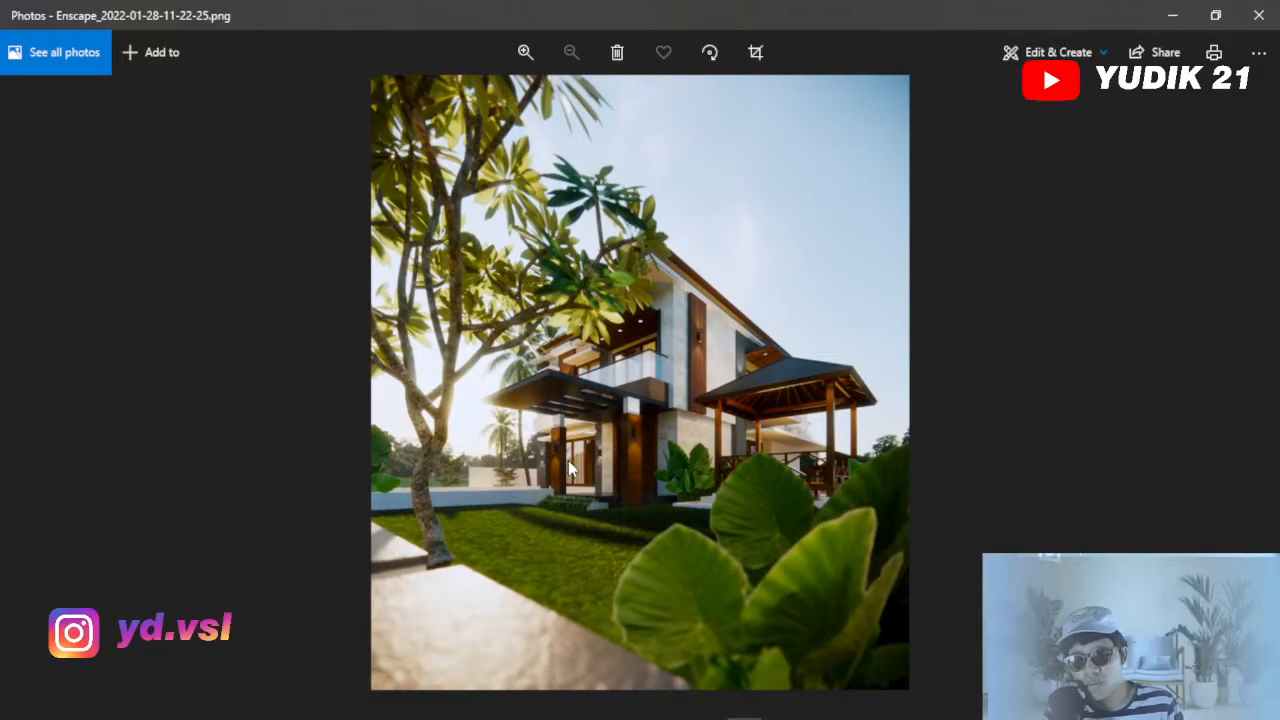
scroll(576, 459, "up", 2)
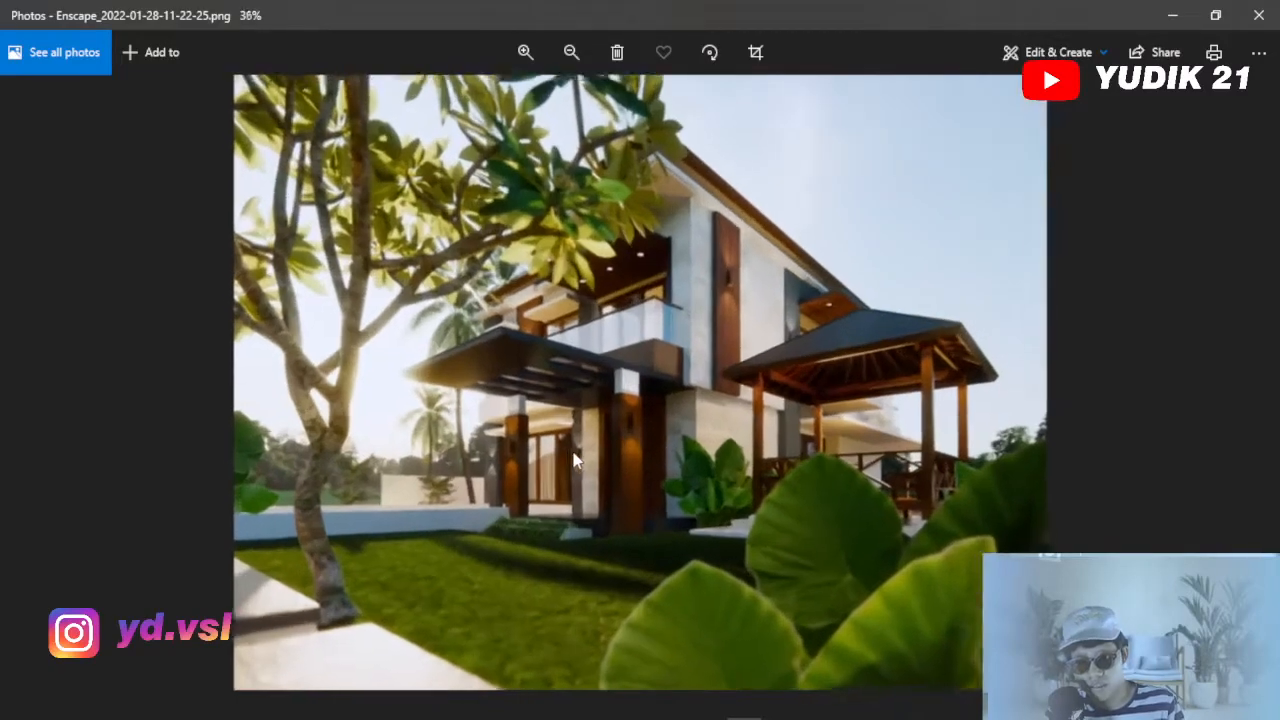
scroll(579, 455, "down", 2)
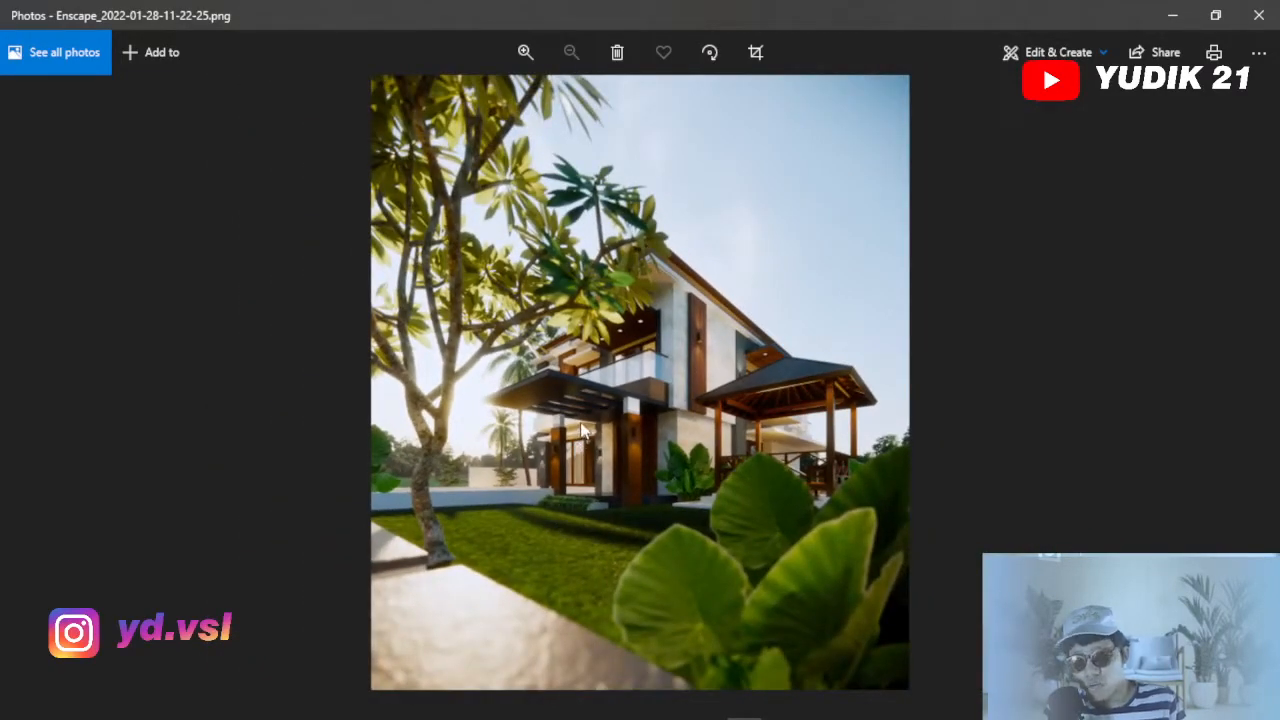
scroll(583, 428, "up", 2)
scroll(583, 428, "down", 1)
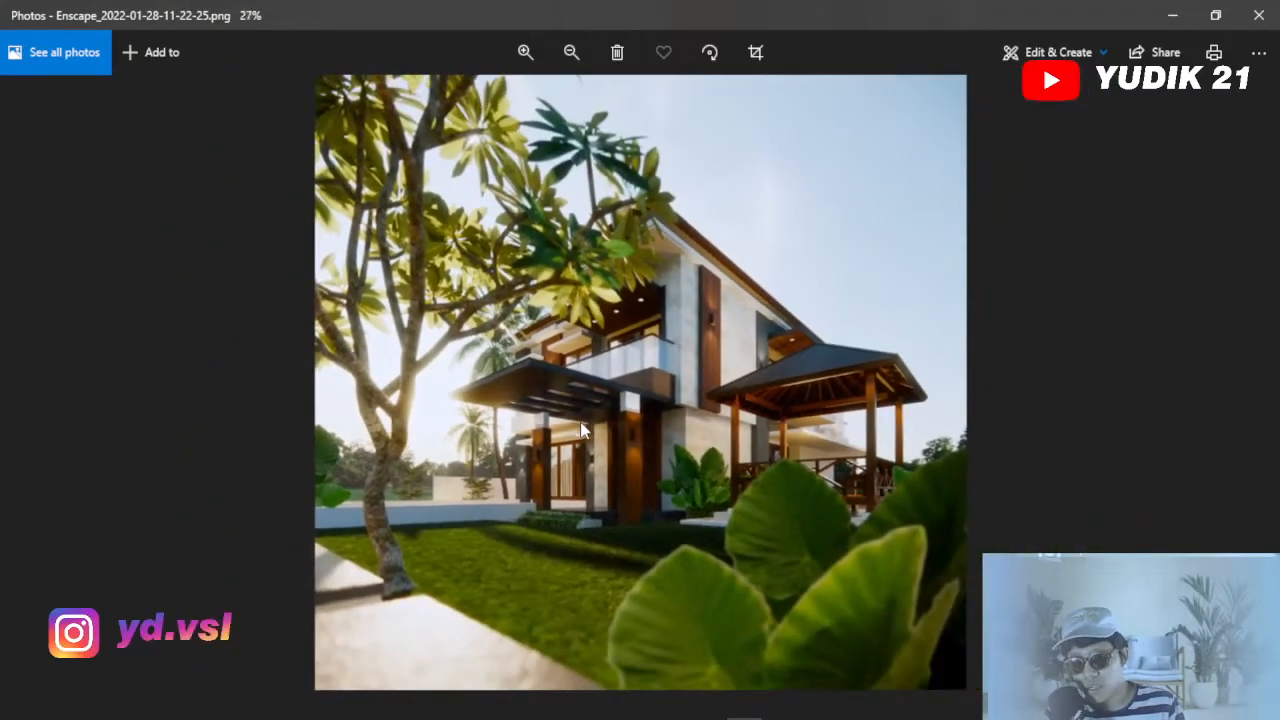
scroll(583, 428, "up", 2)
scroll(583, 428, "down", 3)
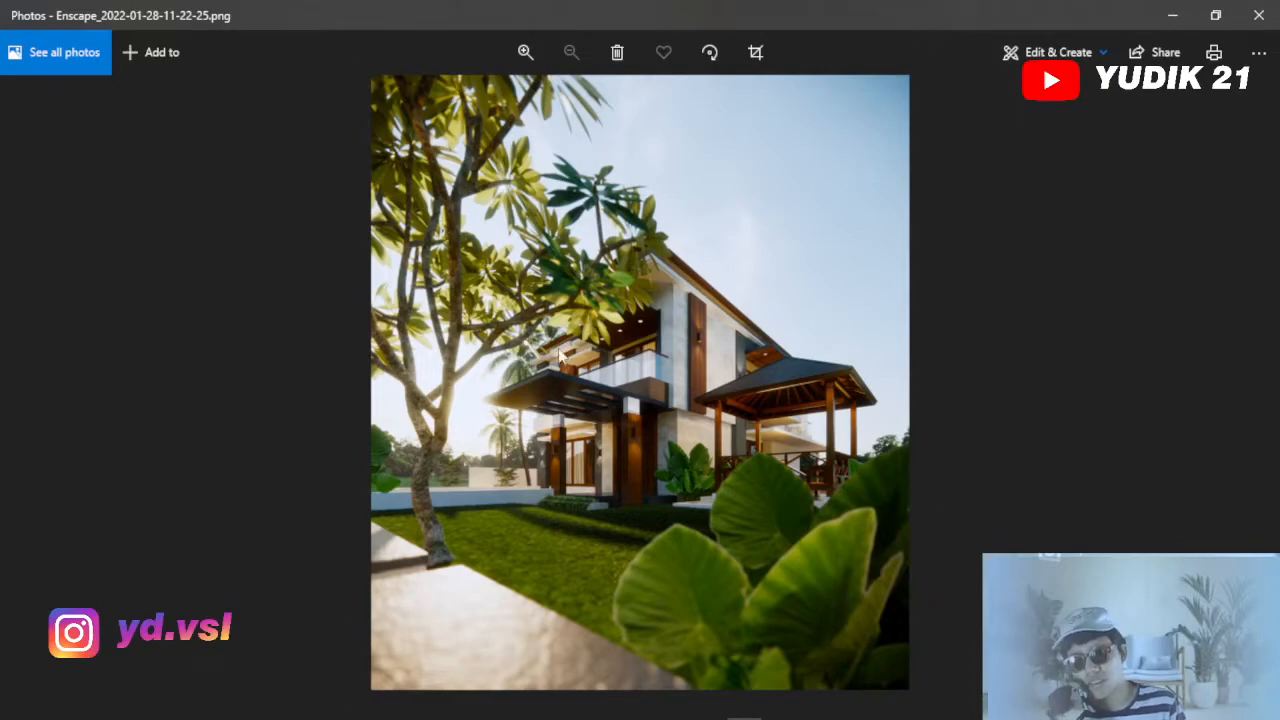
scroll(583, 557, "up", 3)
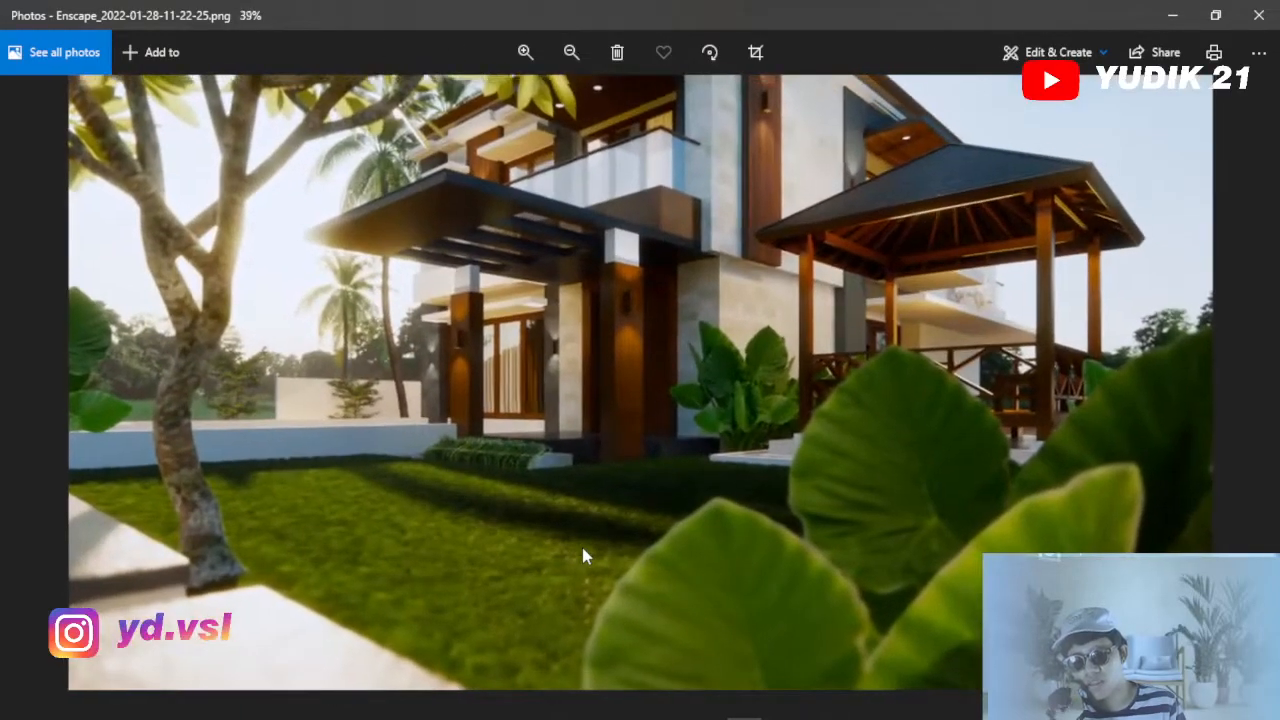
scroll(583, 557, "down", 2)
scroll(583, 557, "down", 2)
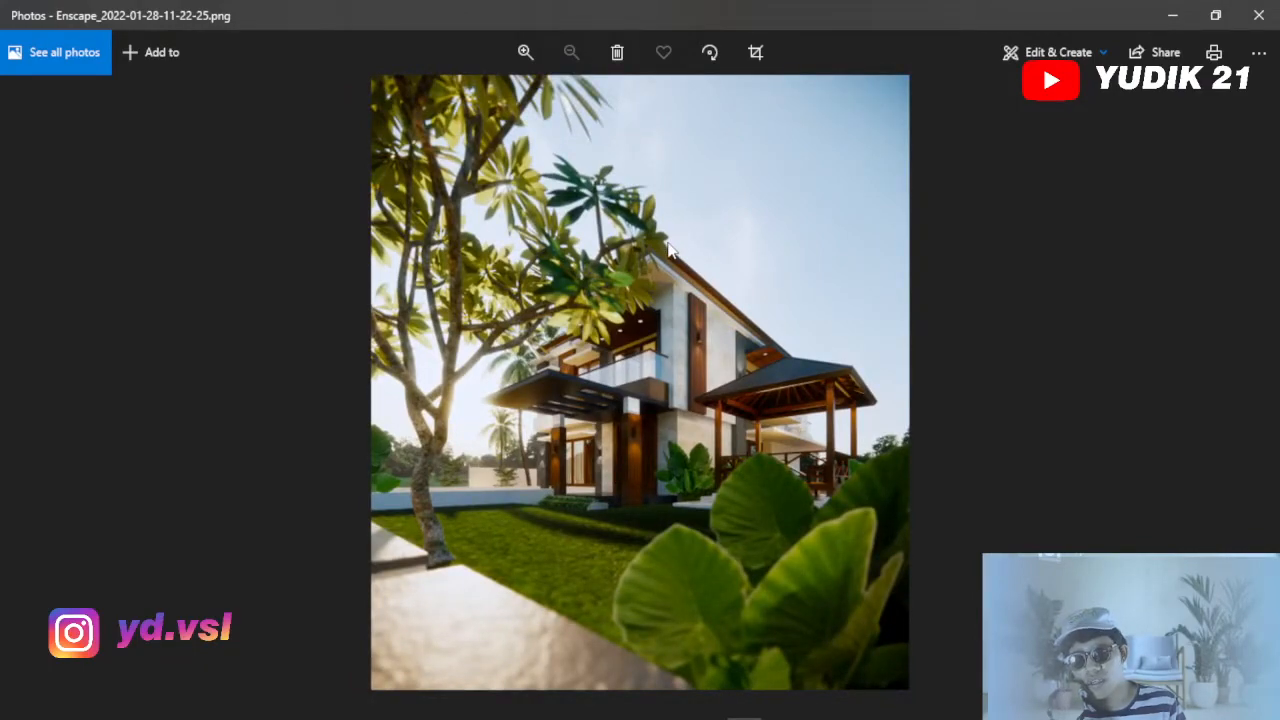
scroll(571, 403, "up", 3)
scroll(571, 403, "down", 3)
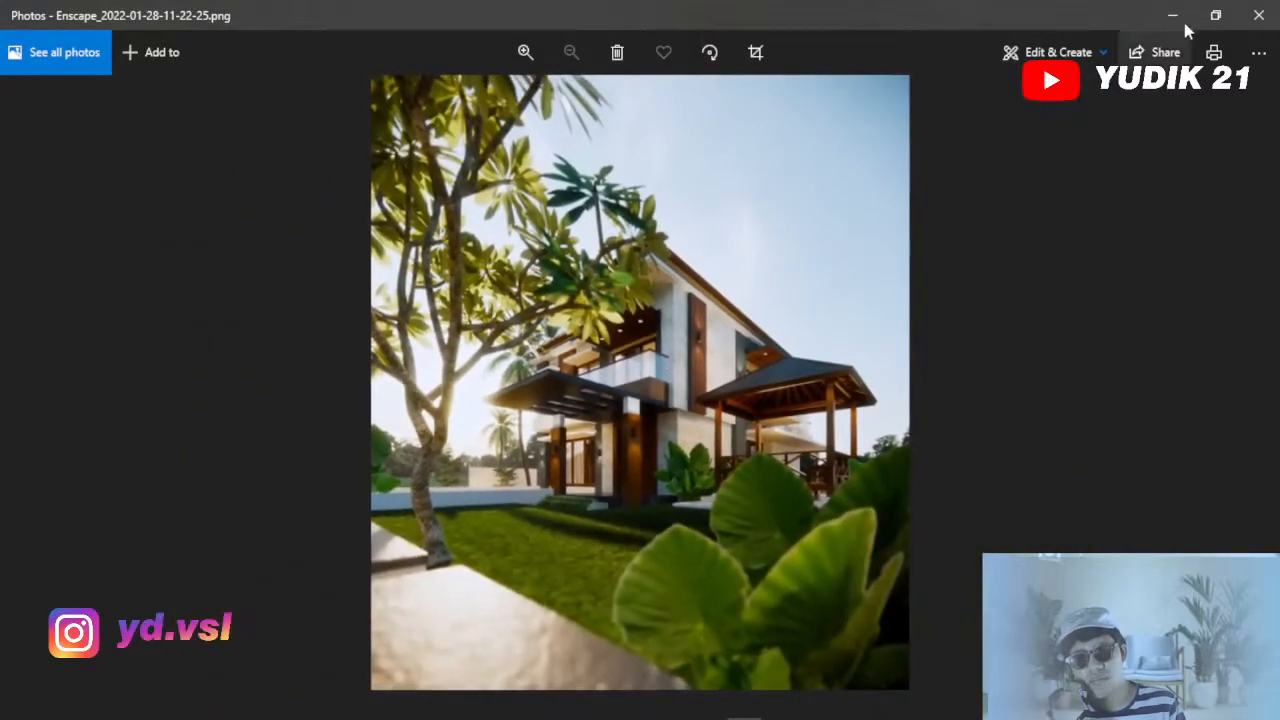
left_click(1175, 15)
left_click(990, 126)
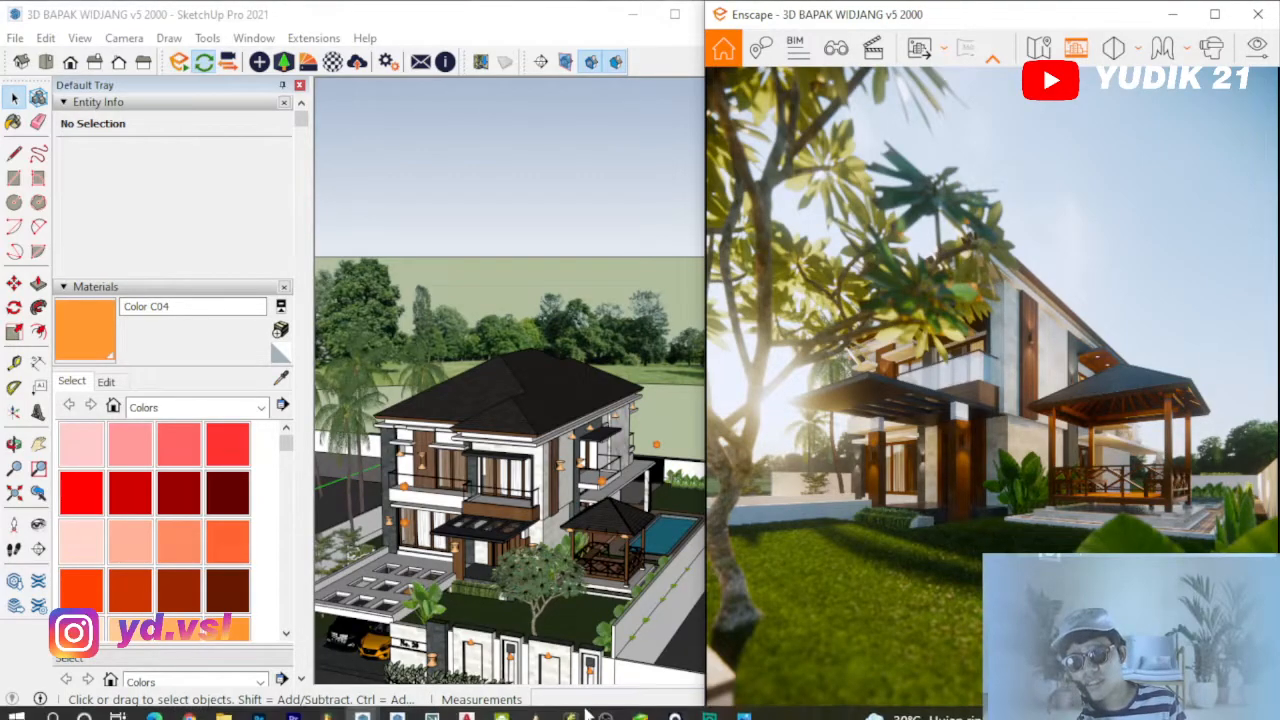
left_click(605, 706)
key("F1")
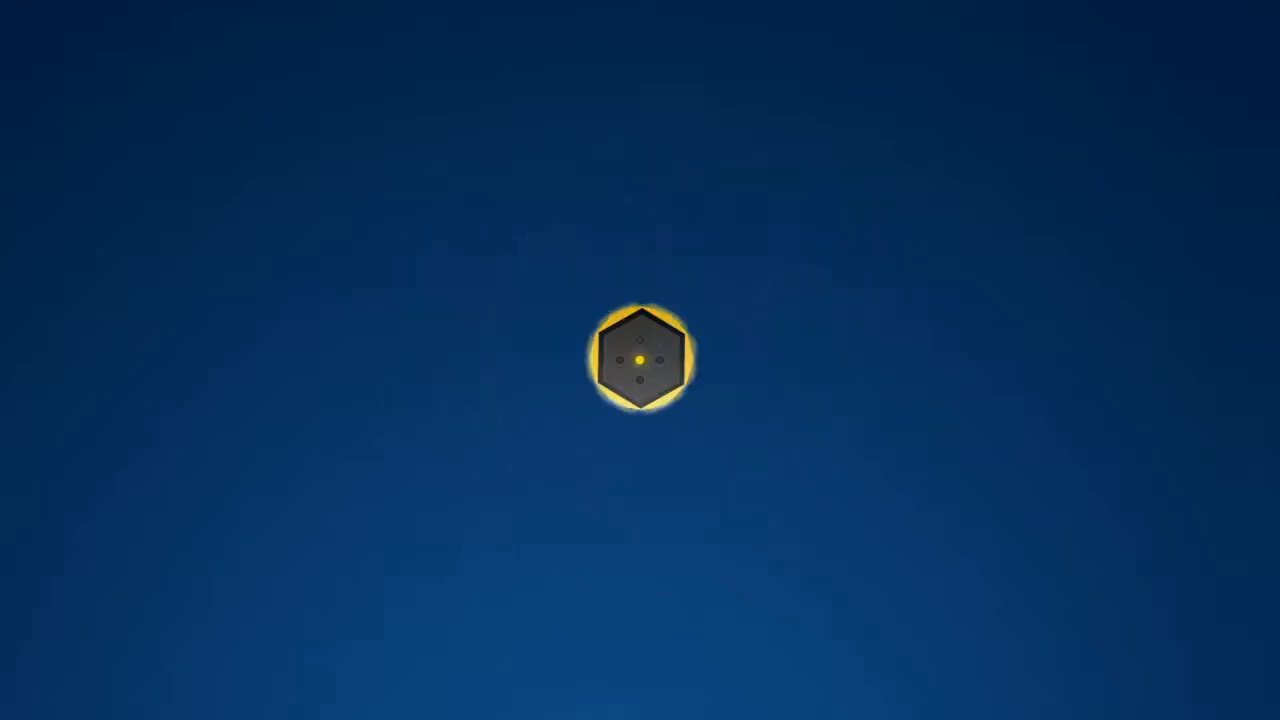